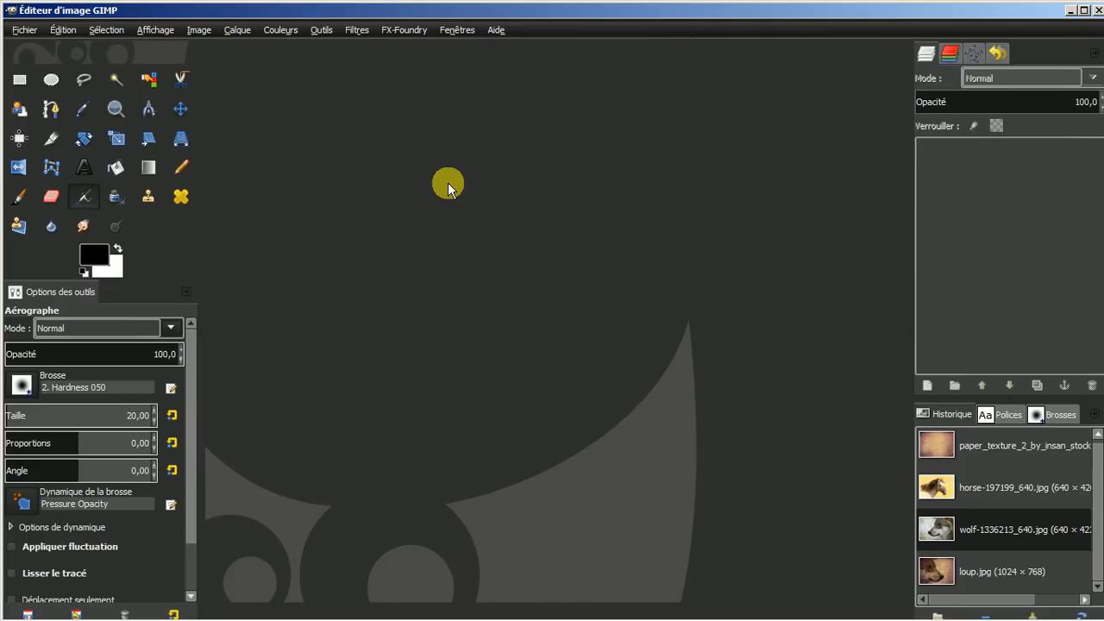
Step: View wolf-1336213_640.jpg and the finished example loup.jpg, and close both images
{"action": "double_click", "coordinate": [978, 528]}
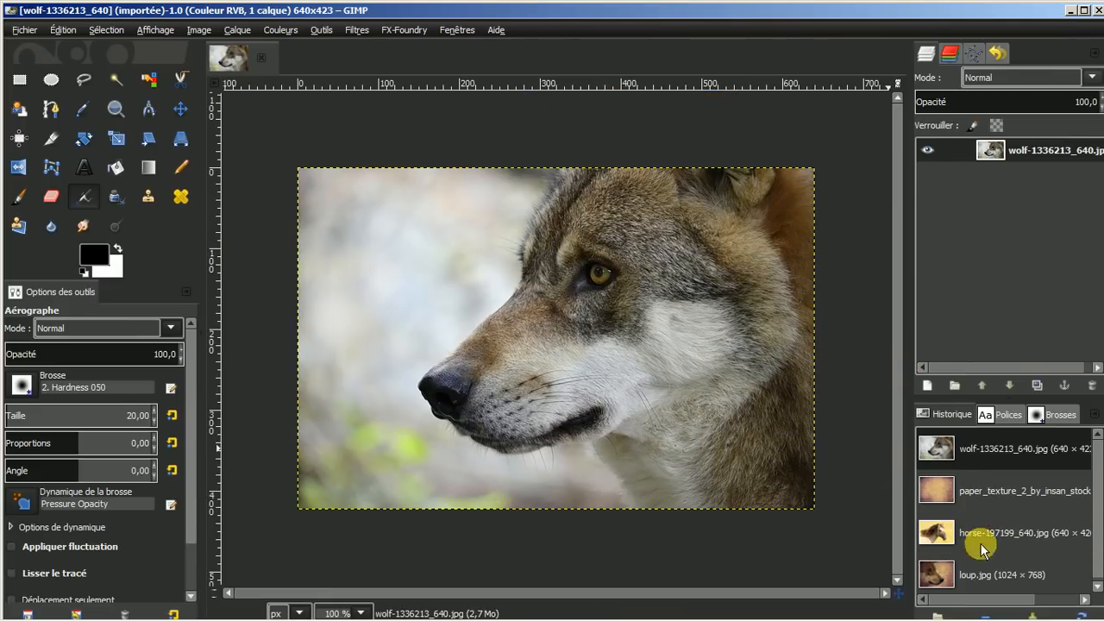
{"action": "double_click", "coordinate": [986, 576]}
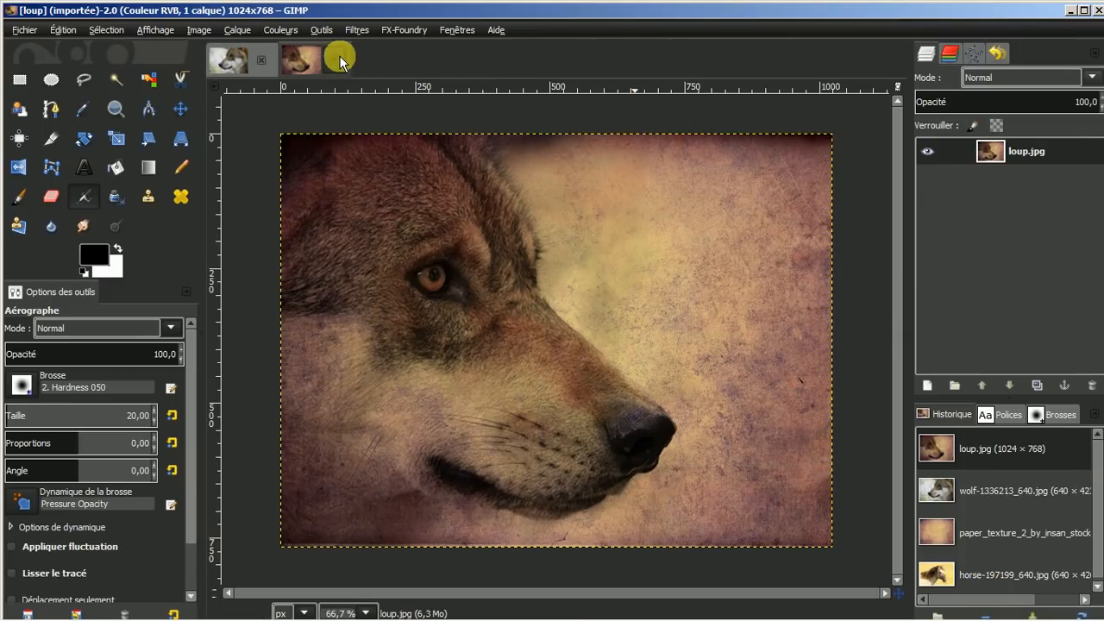
{"action": "left_click", "coordinate": [336, 57]}
{"action": "left_click", "coordinate": [259, 56]}
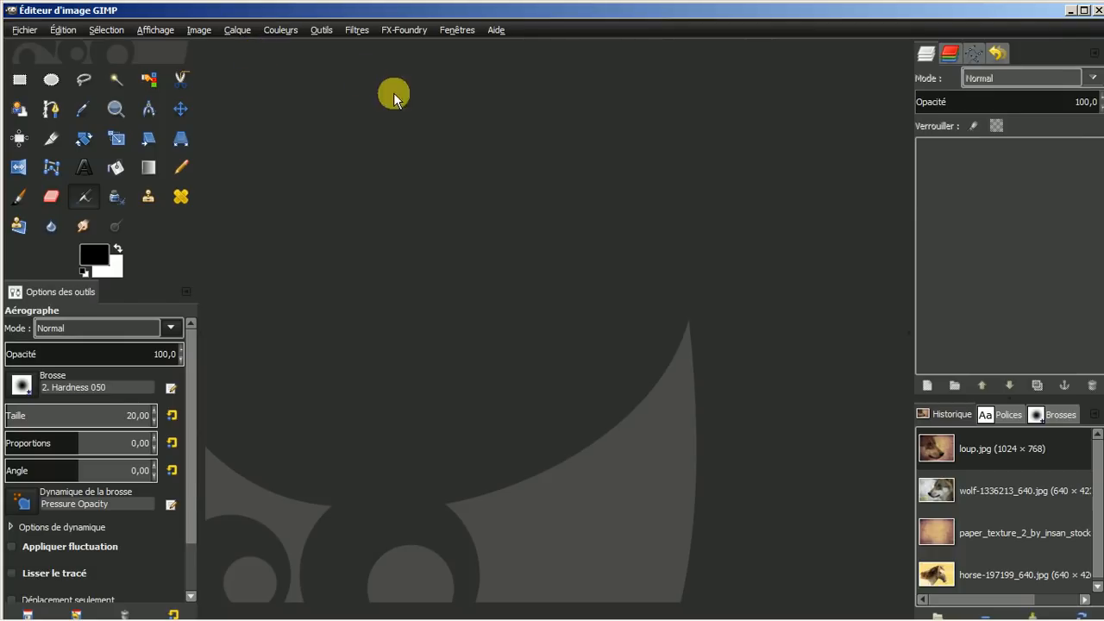
Step: Open the images paper_texture_2_by_insan_stock and horse-197199_640.jpg
{"action": "double_click", "coordinate": [988, 537]}
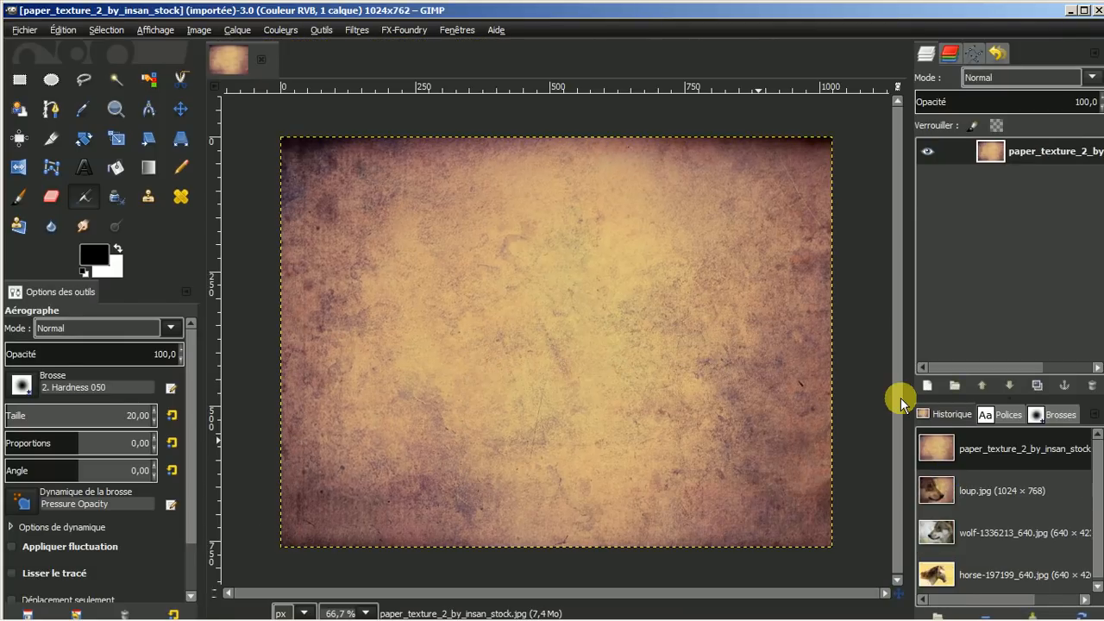
{"action": "double_click", "coordinate": [983, 576]}
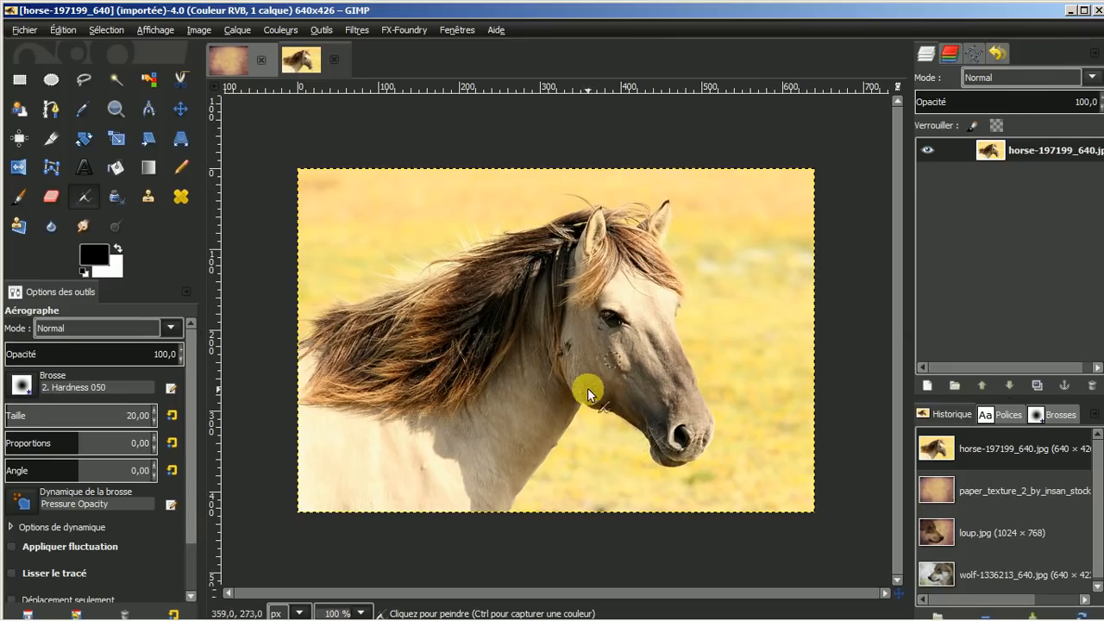
Step: Crop the horse photo to its full height and about 329 px wide around the head and neck
{"action": "left_click", "coordinate": [51, 140]}
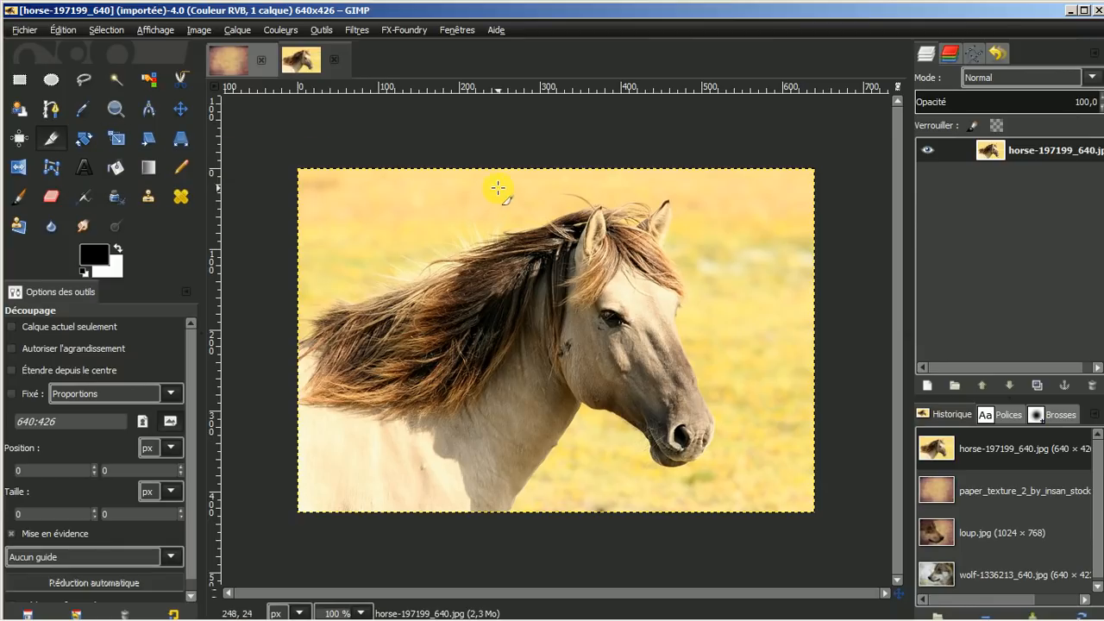
{"action": "left_click_drag", "start_coordinate": [489, 177], "coordinate": [732, 522]}
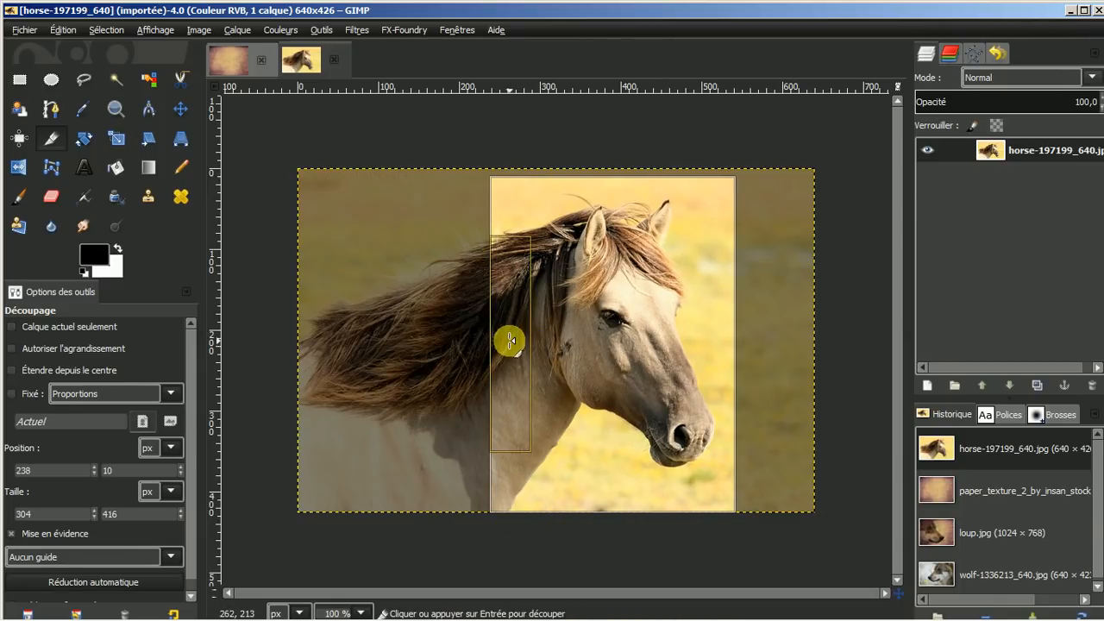
{"action": "left_click_drag", "start_coordinate": [507, 340], "coordinate": [437, 397]}
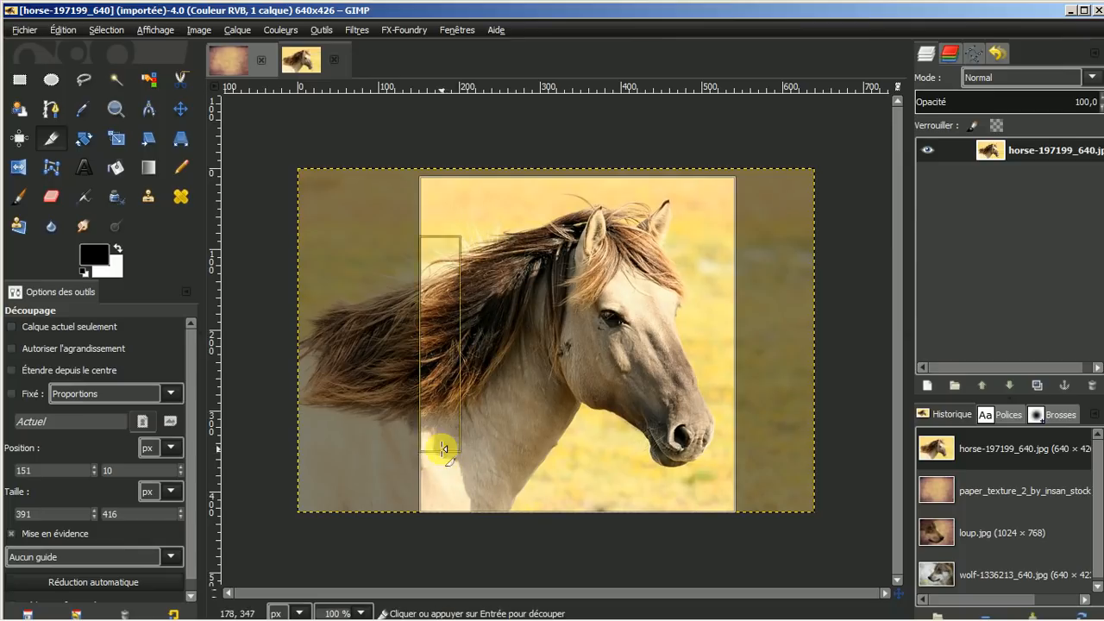
{"action": "left_click_drag", "start_coordinate": [439, 307], "coordinate": [491, 318]}
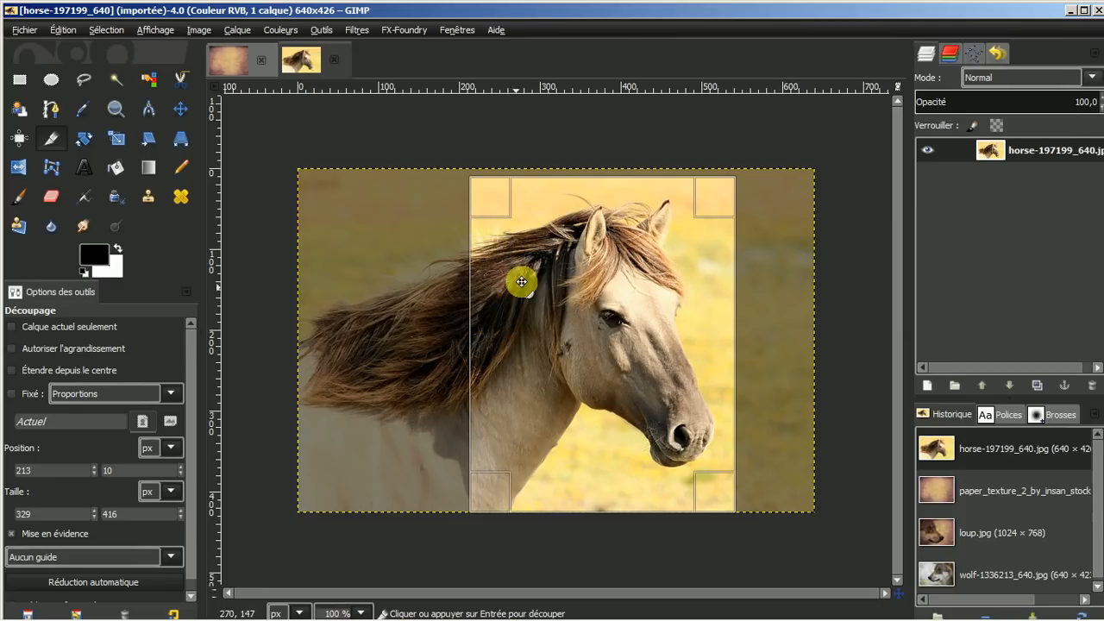
{"action": "left_click_drag", "start_coordinate": [609, 186], "coordinate": [623, 150]}
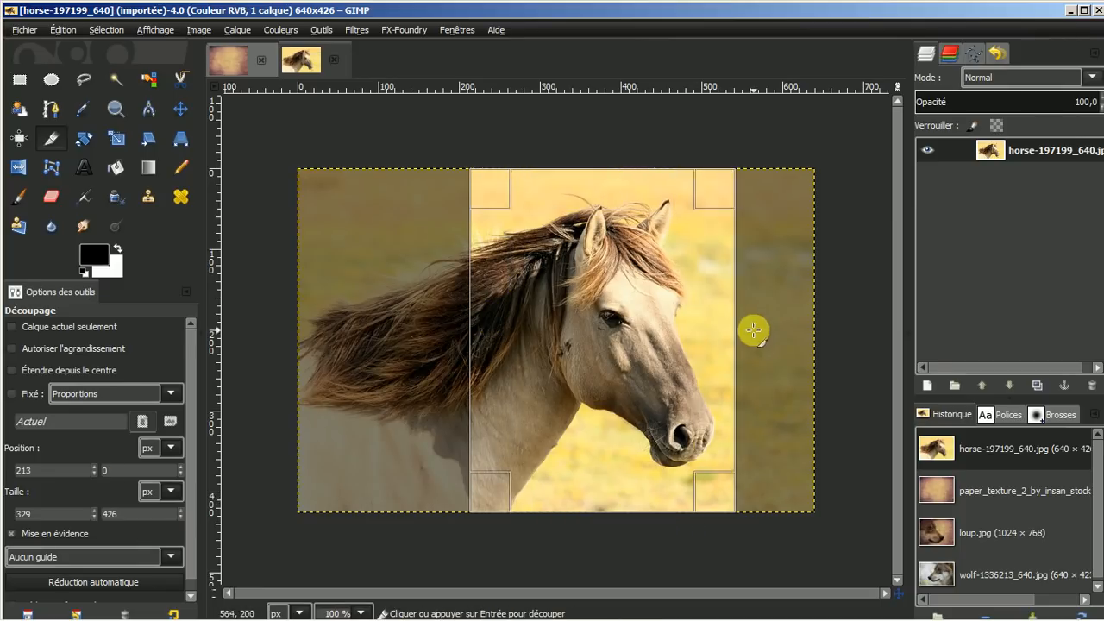
{"action": "left_click", "coordinate": [616, 329]}
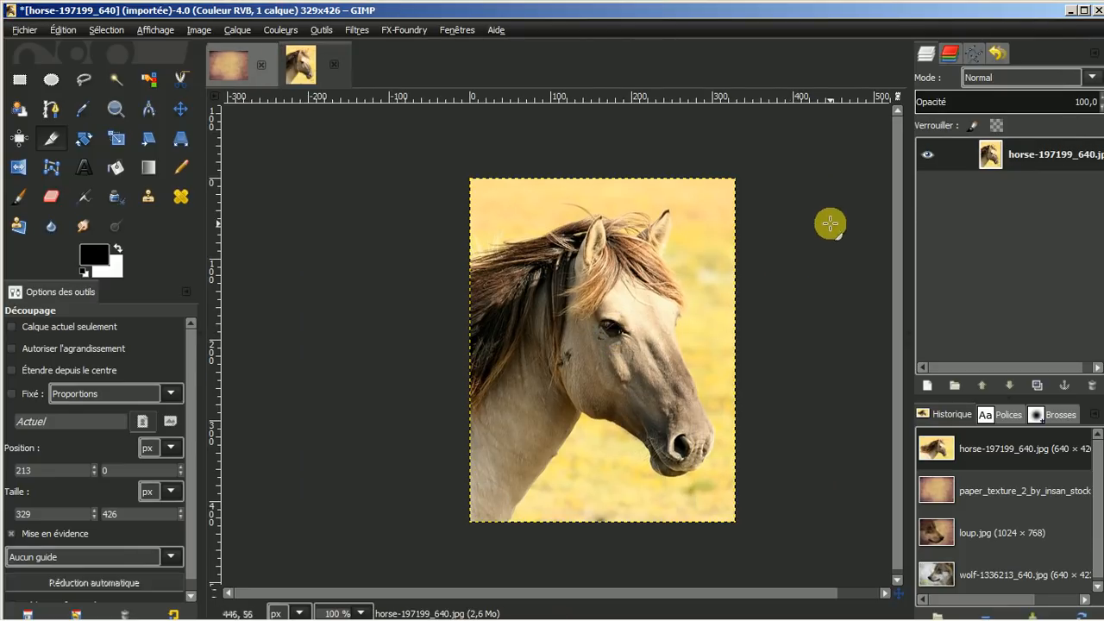
Step: Copy the cropped horse and paste it into the paper texture image as a new layer
{"action": "left_click", "coordinate": [63, 31]}
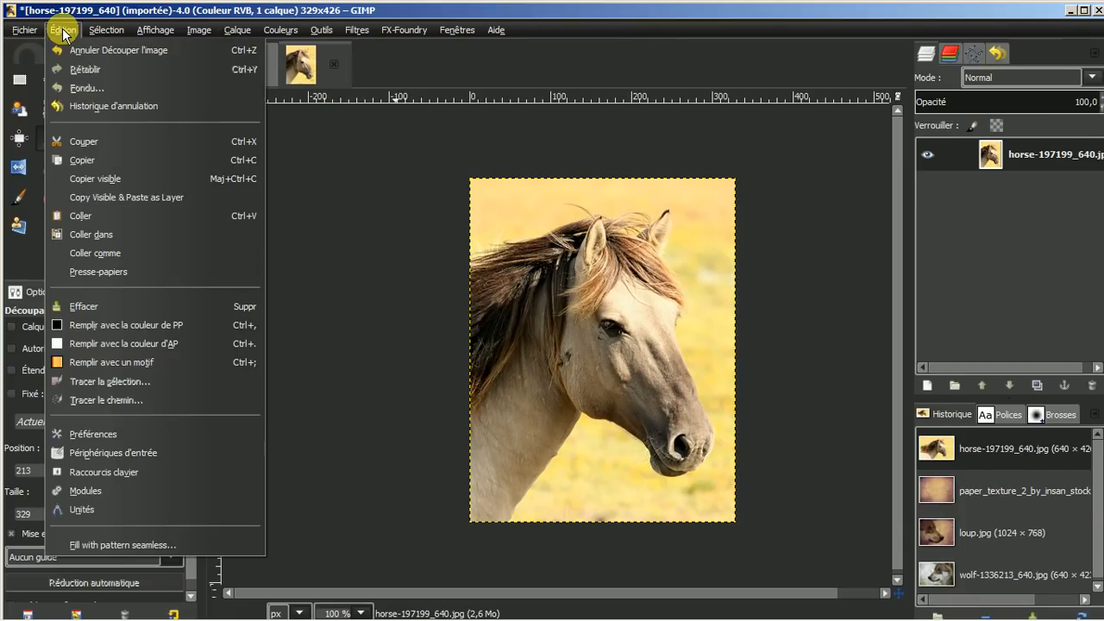
{"action": "left_click", "coordinate": [80, 166]}
{"action": "left_click", "coordinate": [238, 60]}
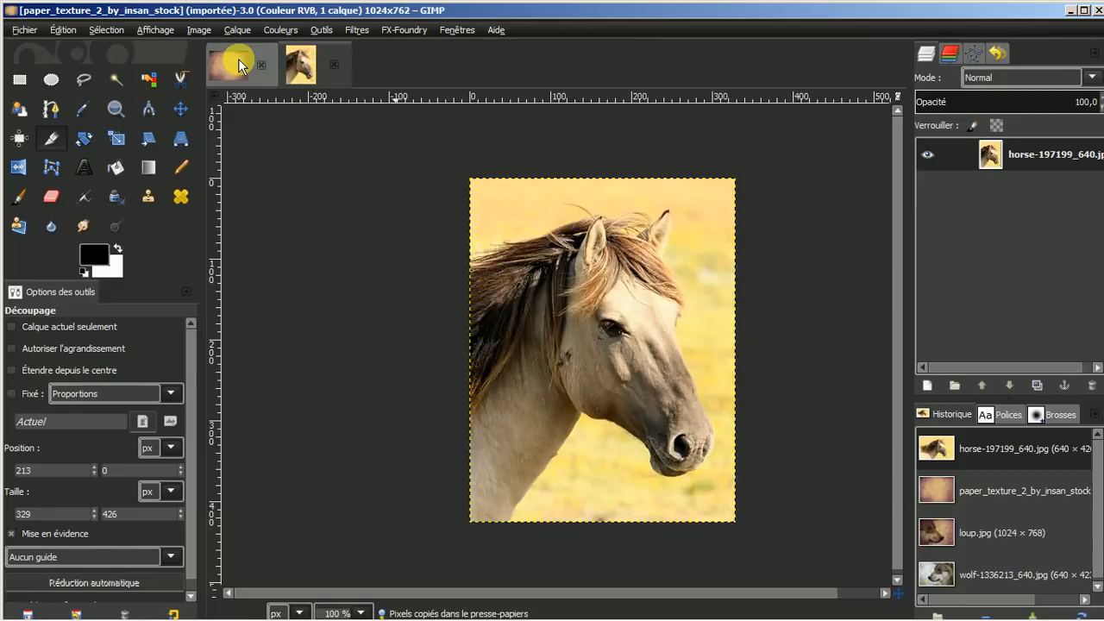
{"action": "left_click", "coordinate": [62, 31]}
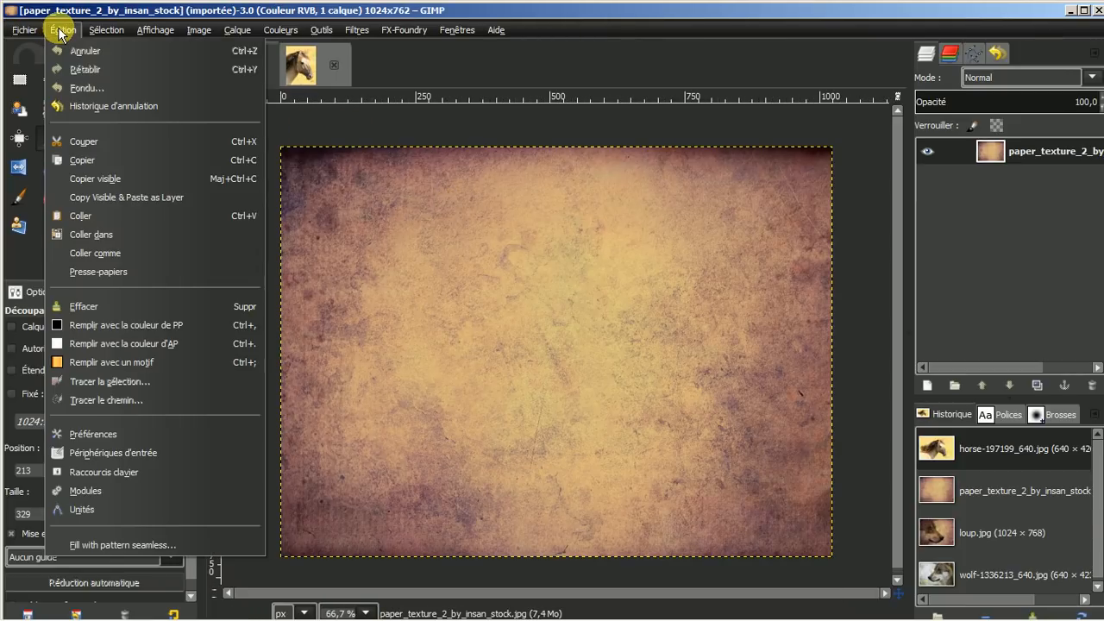
{"action": "left_click", "coordinate": [81, 214]}
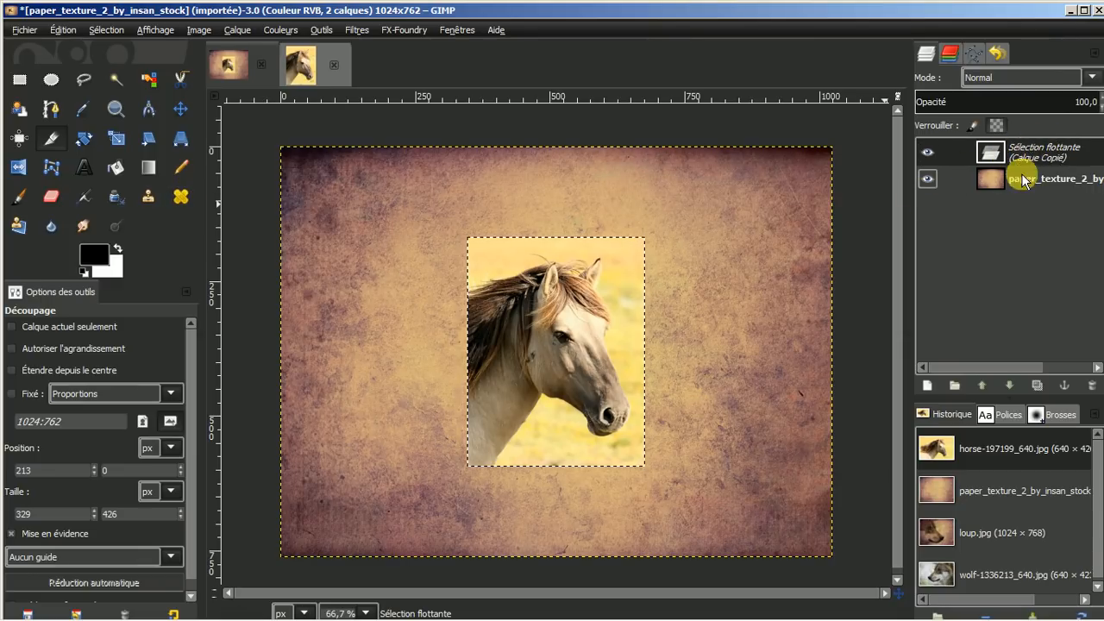
{"action": "left_click", "coordinate": [925, 384]}
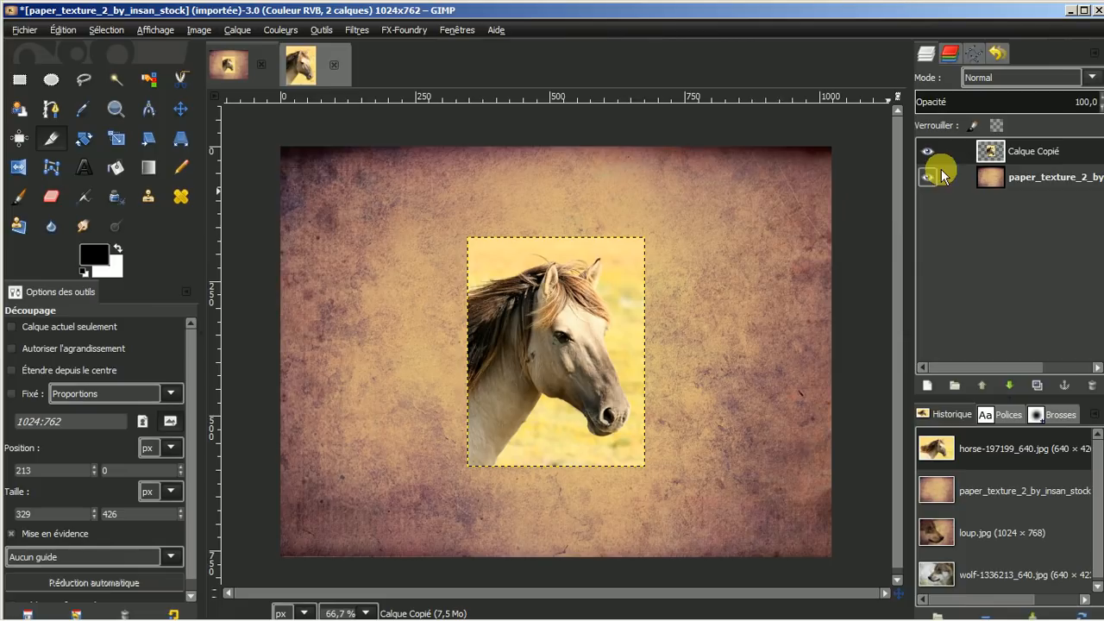
Step: Move the pasted horse layer to the left edge of the paper texture
{"action": "right_click", "coordinate": [1028, 154]}
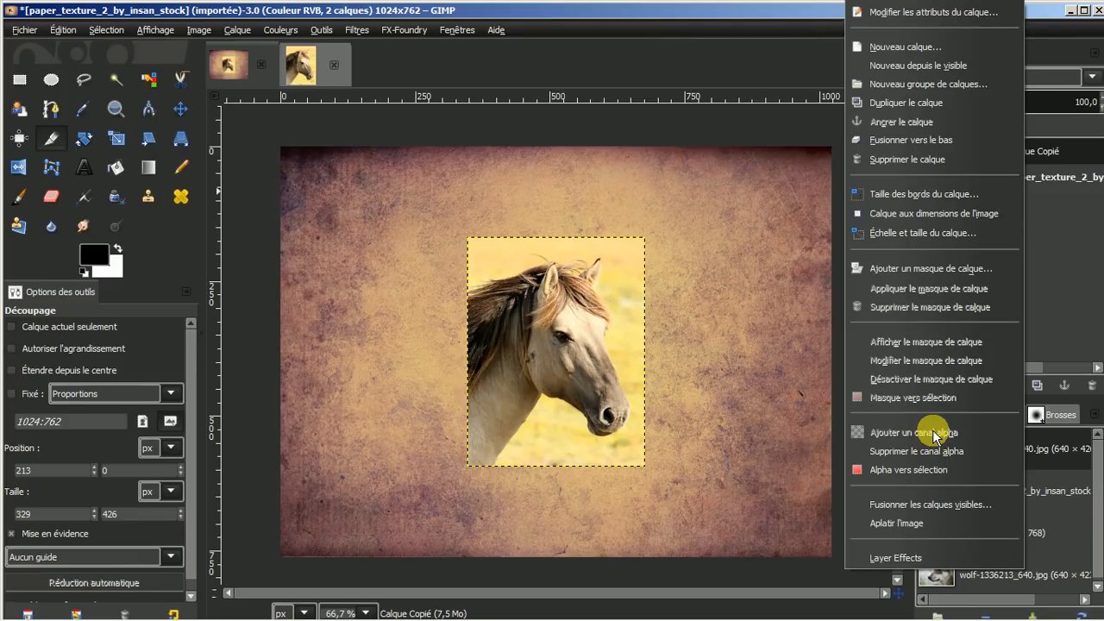
{"action": "left_click", "coordinate": [733, 125]}
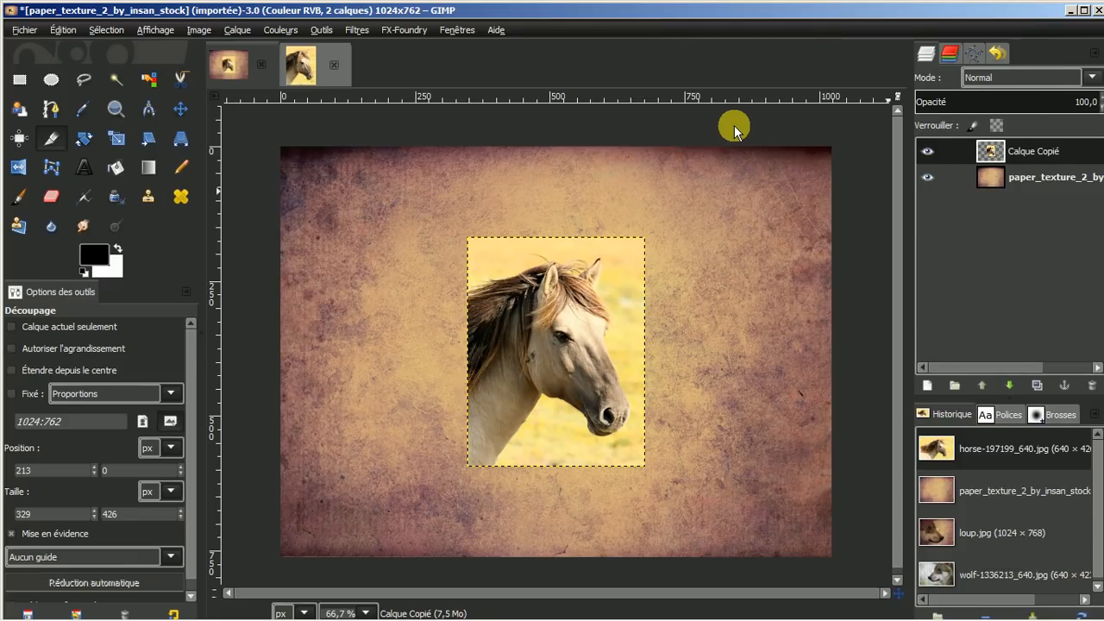
{"action": "left_click", "coordinate": [180, 110]}
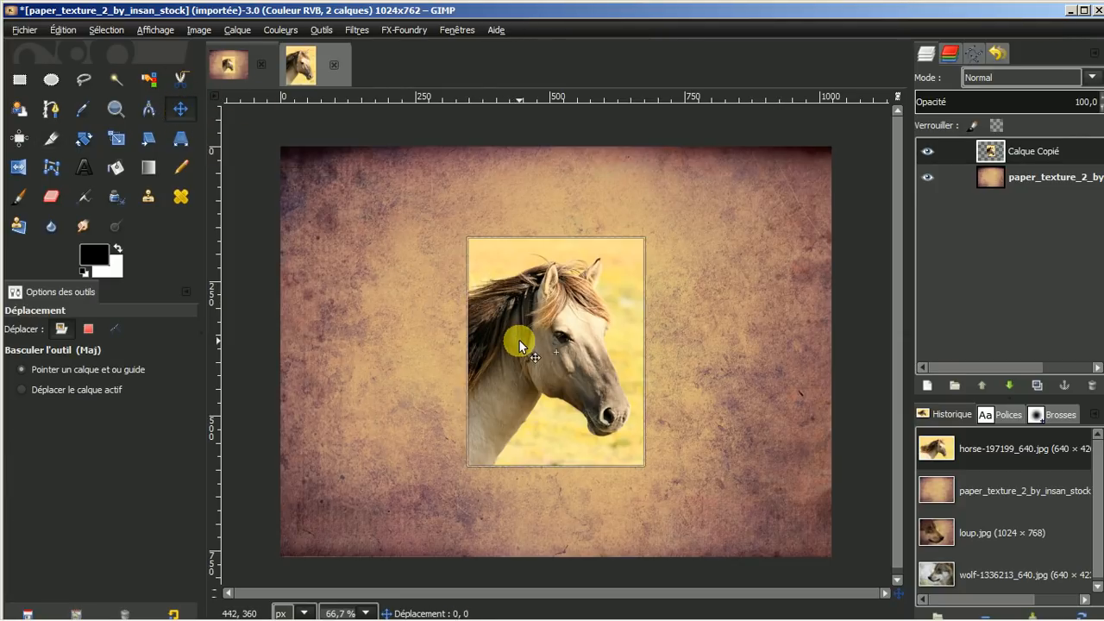
{"action": "left_click_drag", "start_coordinate": [518, 339], "coordinate": [333, 342]}
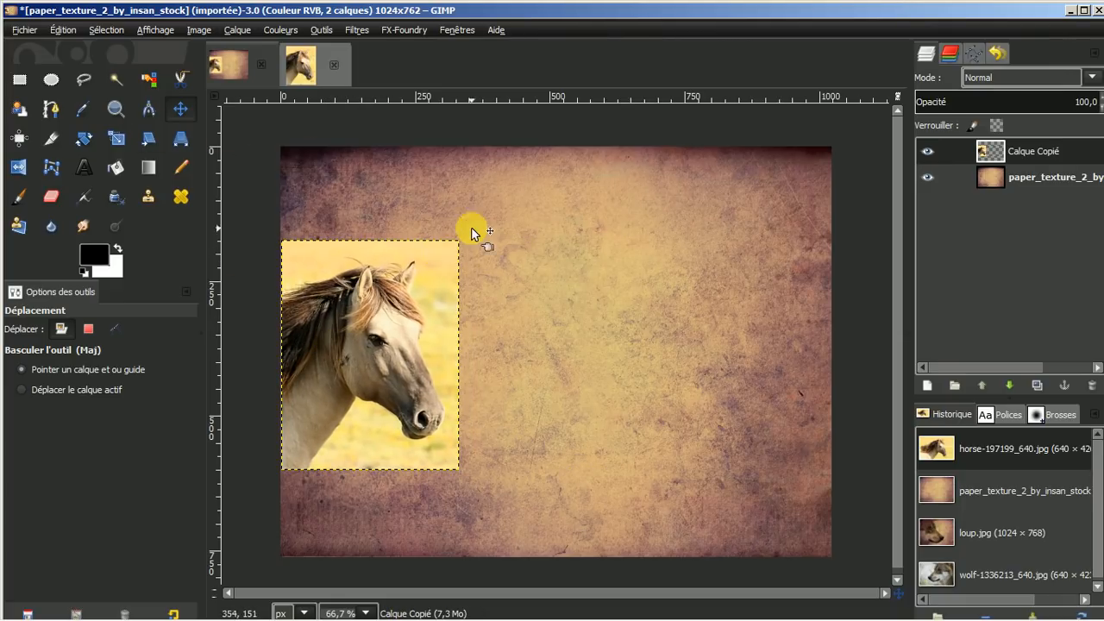
Step: Scale the horse layer to about 582 × 753 px and extend its layer boundary to the image size
{"action": "left_click", "coordinate": [116, 138]}
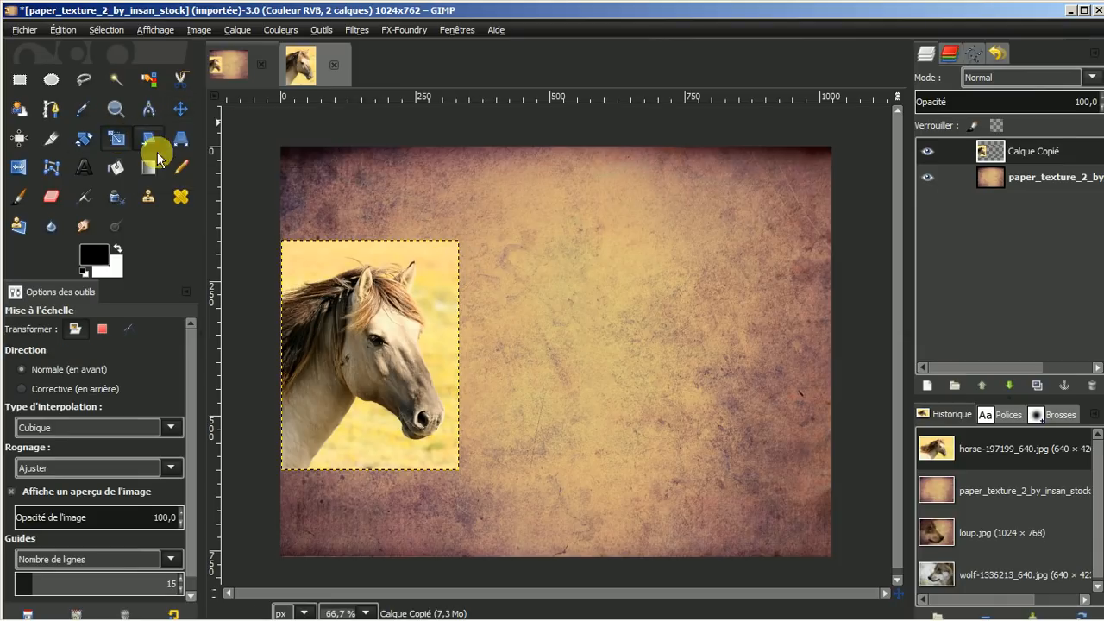
{"action": "left_click", "coordinate": [324, 352]}
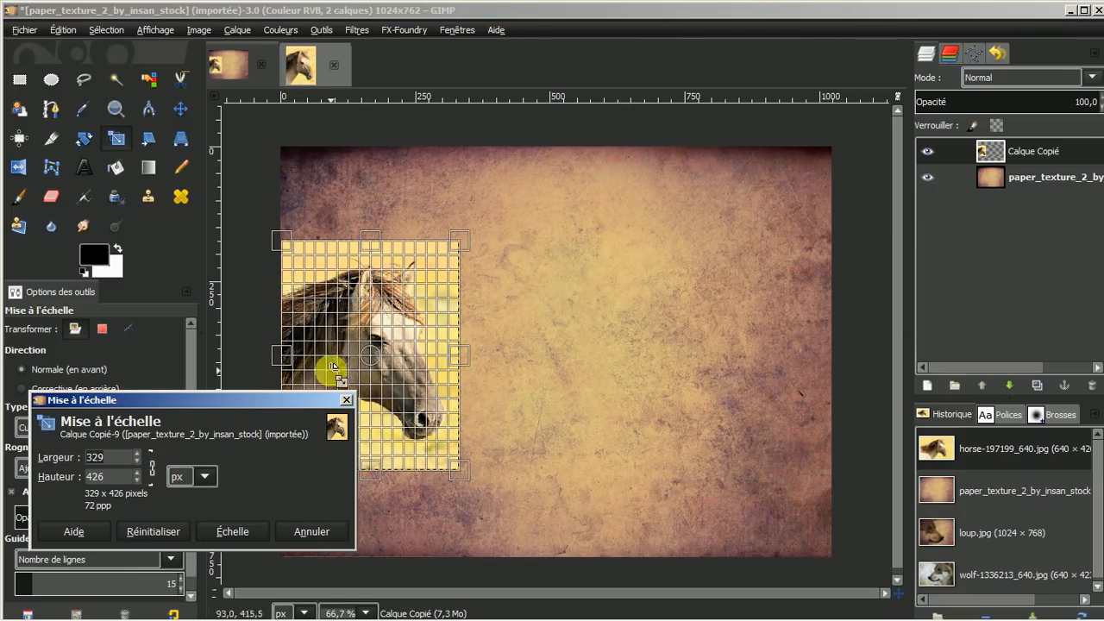
{"action": "left_click_drag", "start_coordinate": [458, 247], "coordinate": [586, 153]}
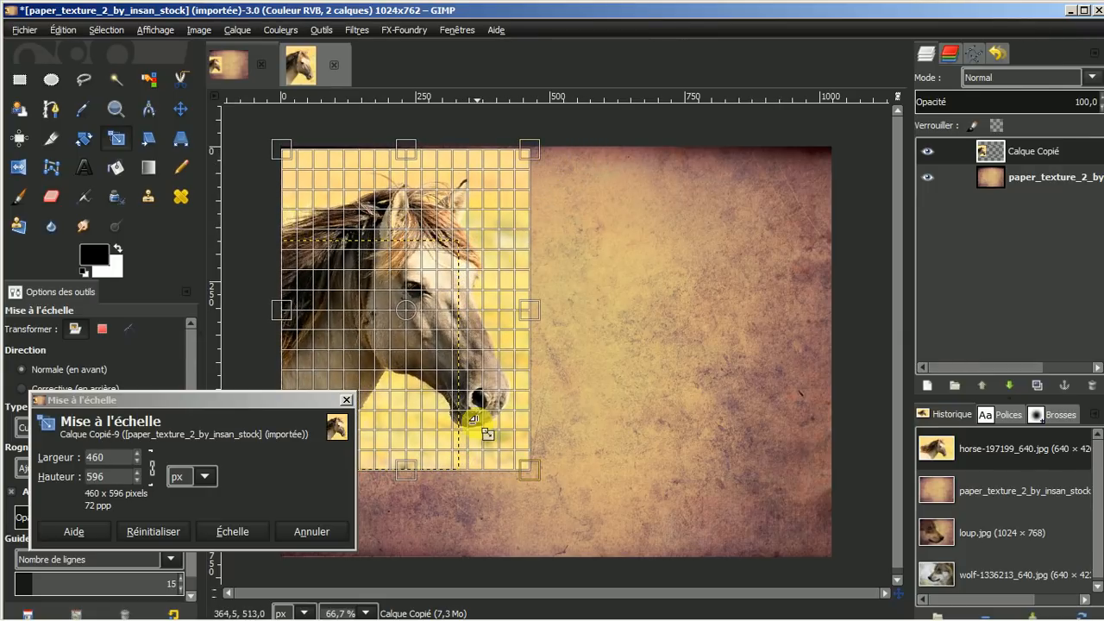
{"action": "left_click_drag", "start_coordinate": [529, 469], "coordinate": [593, 556]}
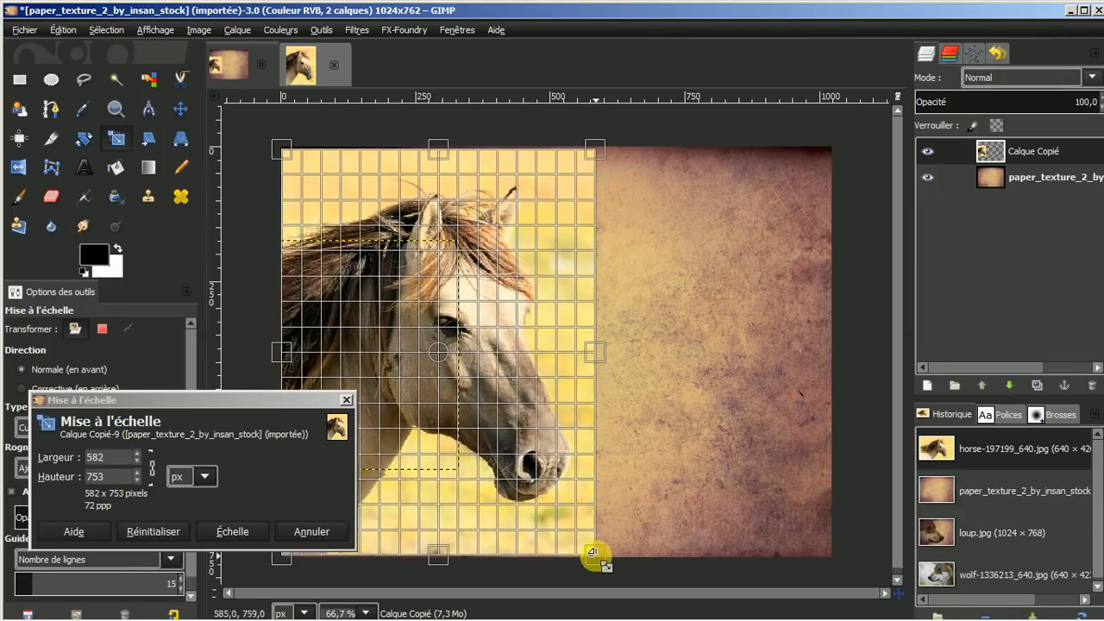
{"action": "left_click", "coordinate": [231, 528]}
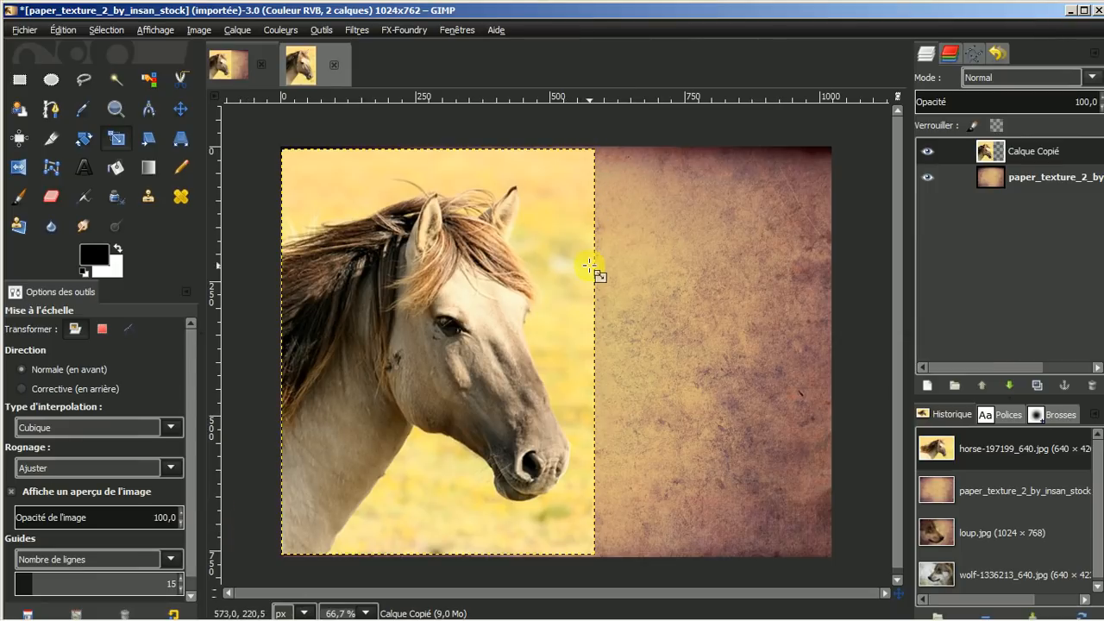
{"action": "right_click", "coordinate": [1032, 156]}
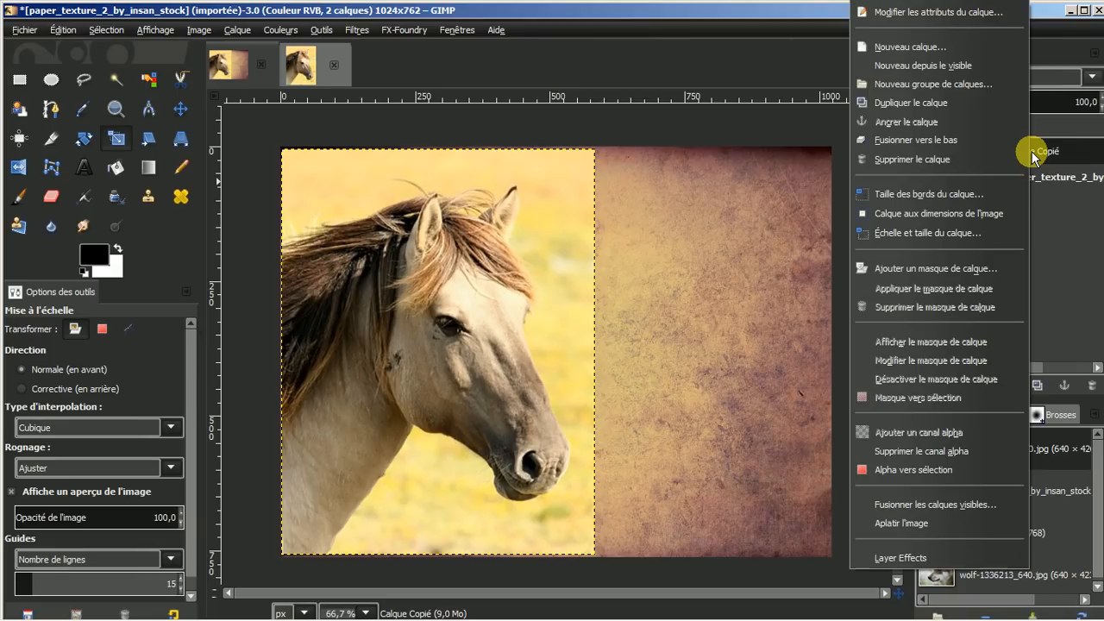
{"action": "left_click", "coordinate": [940, 214]}
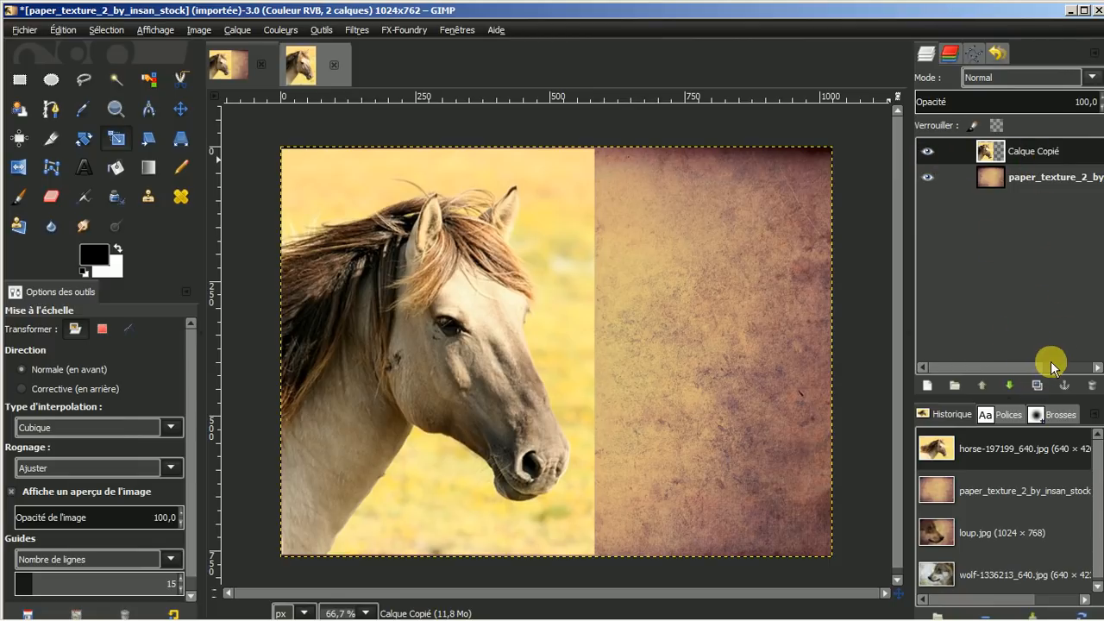
Step: Place a duplicate of the horse layer beneath the paper texture layer, and reselect the original horse layer
{"action": "left_click", "coordinate": [1035, 386]}
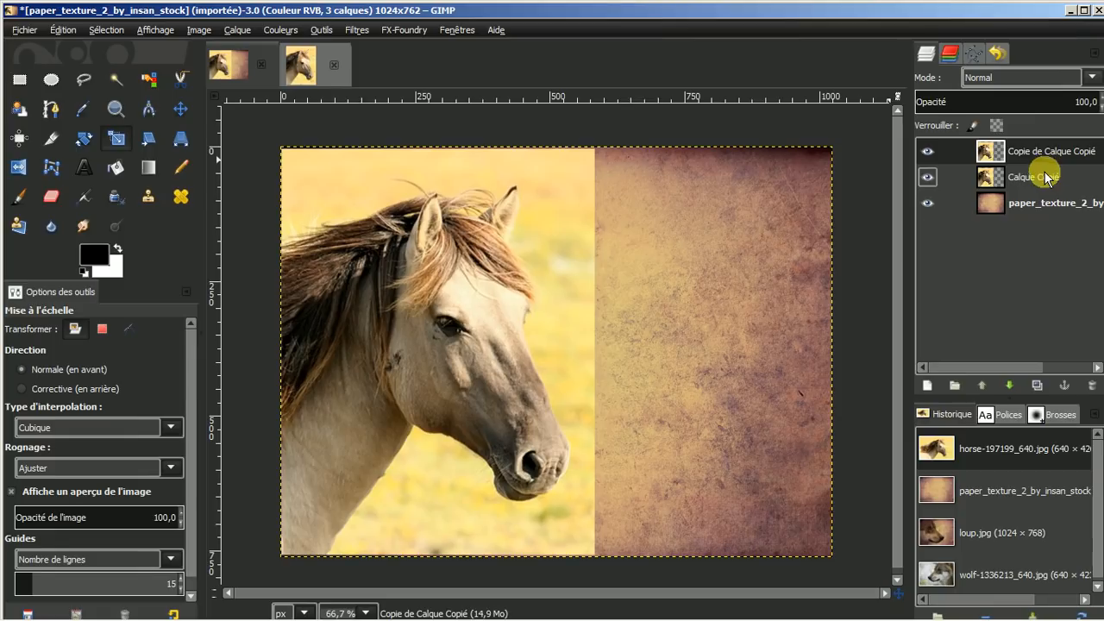
{"action": "left_click", "coordinate": [1009, 384]}
{"action": "left_click", "coordinate": [1010, 384]}
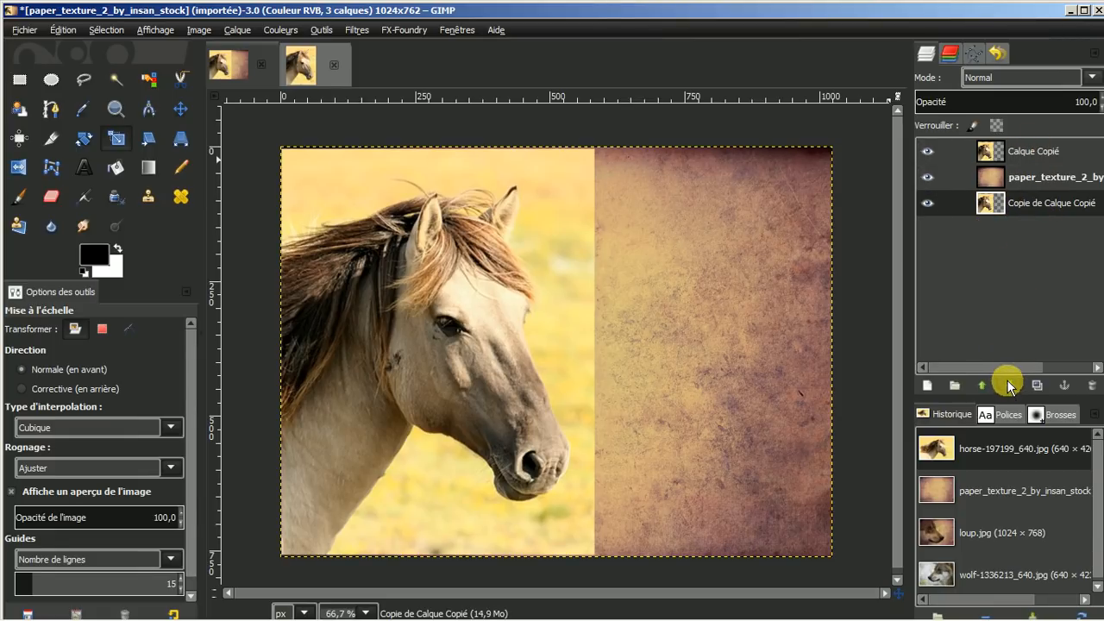
{"action": "left_click", "coordinate": [1035, 153]}
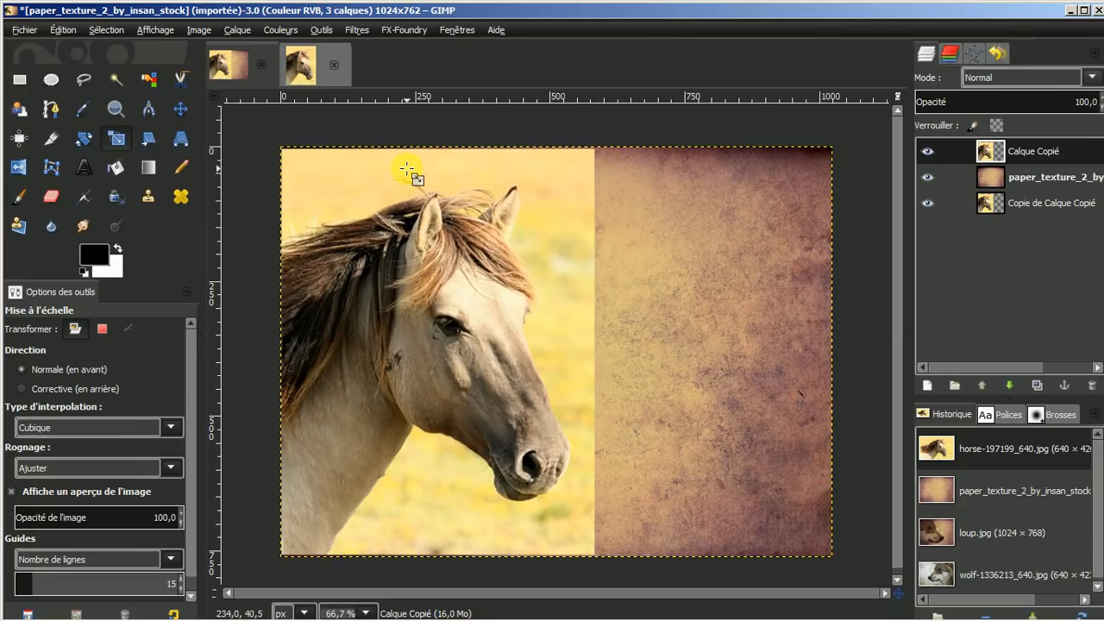
{"action": "left_click", "coordinate": [278, 32]}
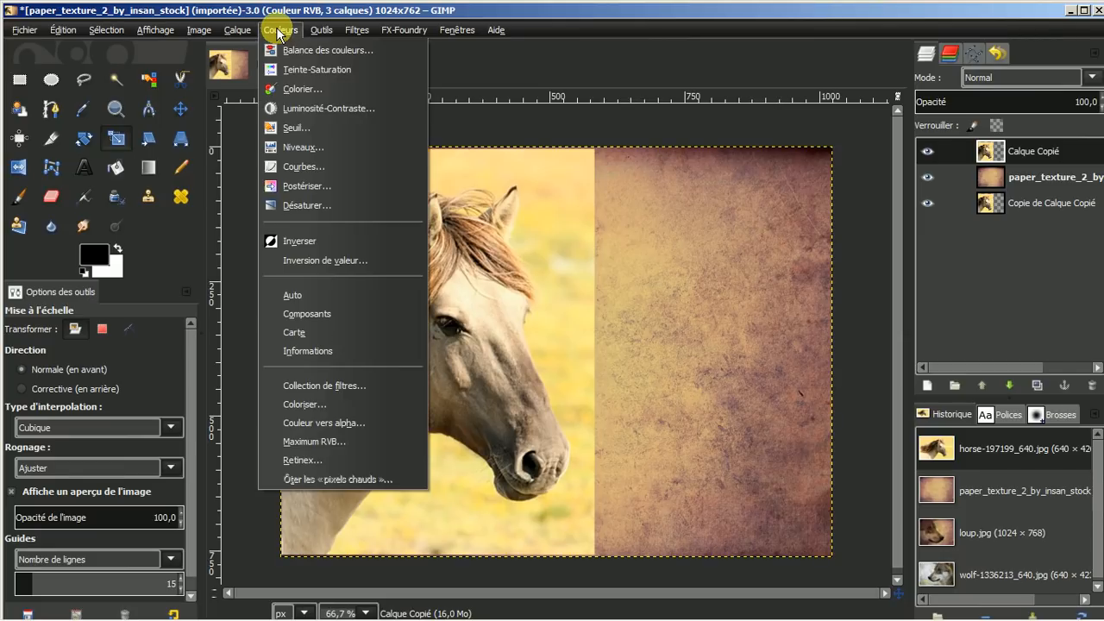
{"action": "left_click", "coordinate": [299, 207]}
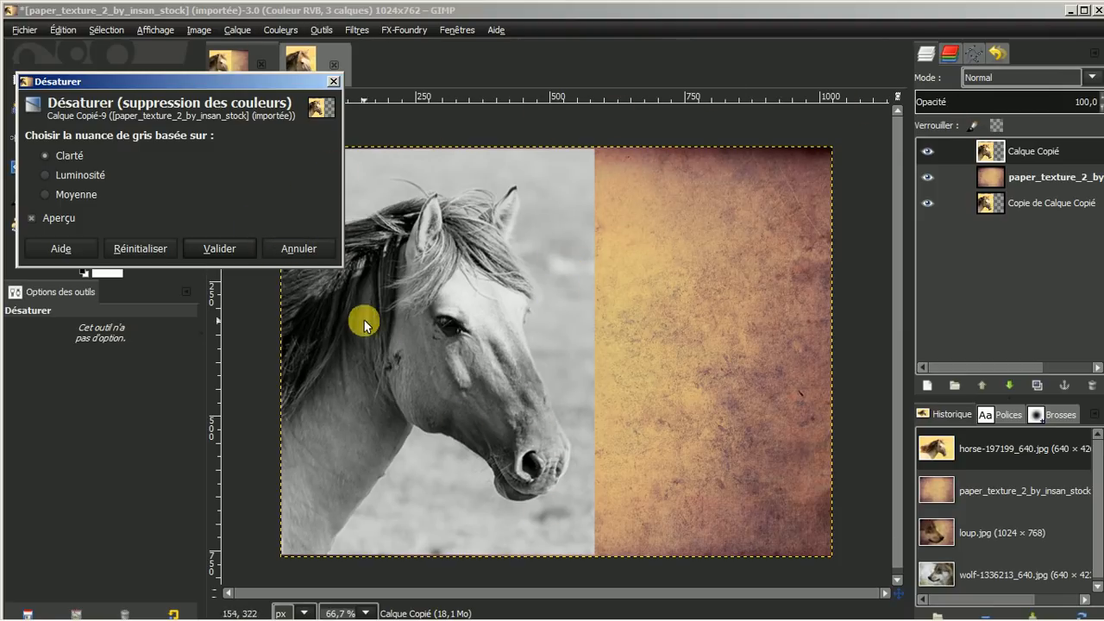
{"action": "left_click", "coordinate": [300, 249]}
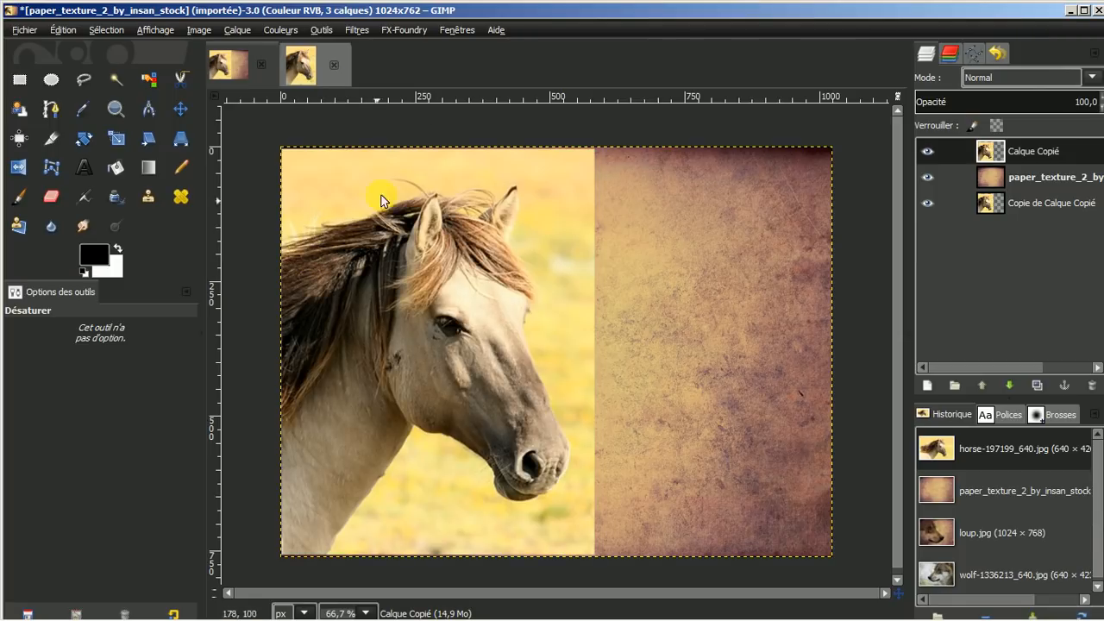
Step: Colorize the top horse layer with saturation 0 to turn it black and white
{"action": "left_click", "coordinate": [272, 35]}
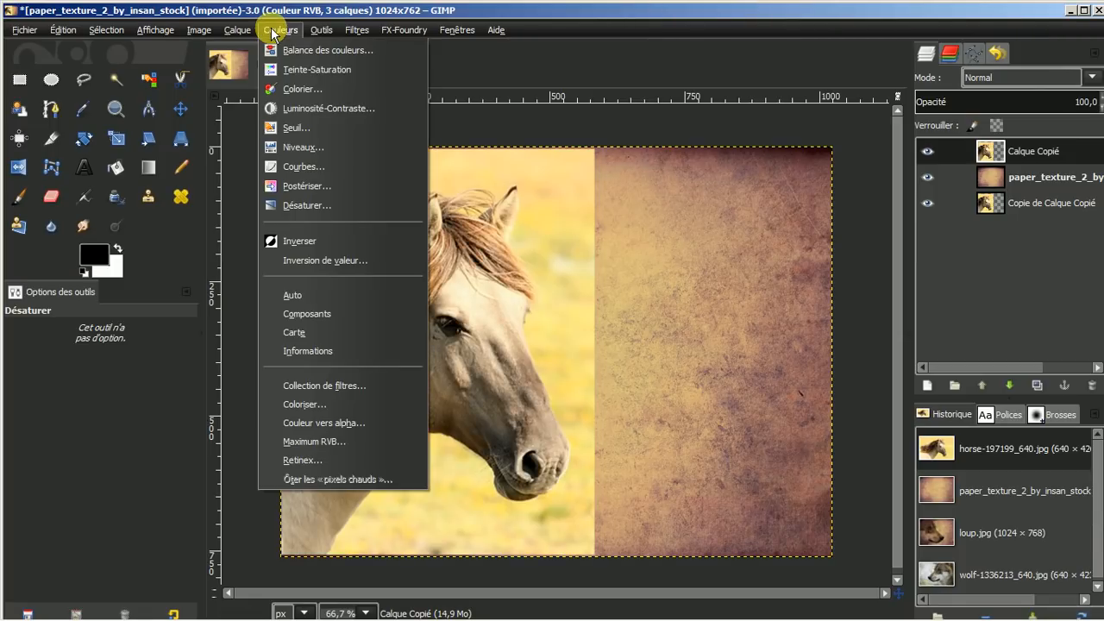
{"action": "left_click", "coordinate": [282, 90]}
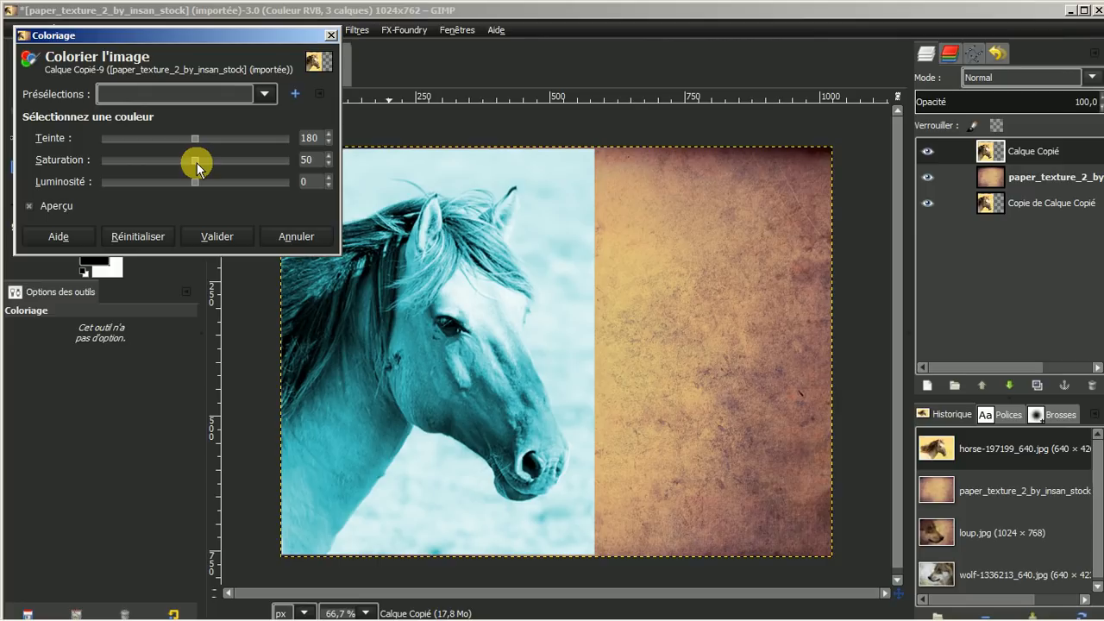
{"action": "left_click_drag", "start_coordinate": [193, 162], "coordinate": [94, 162]}
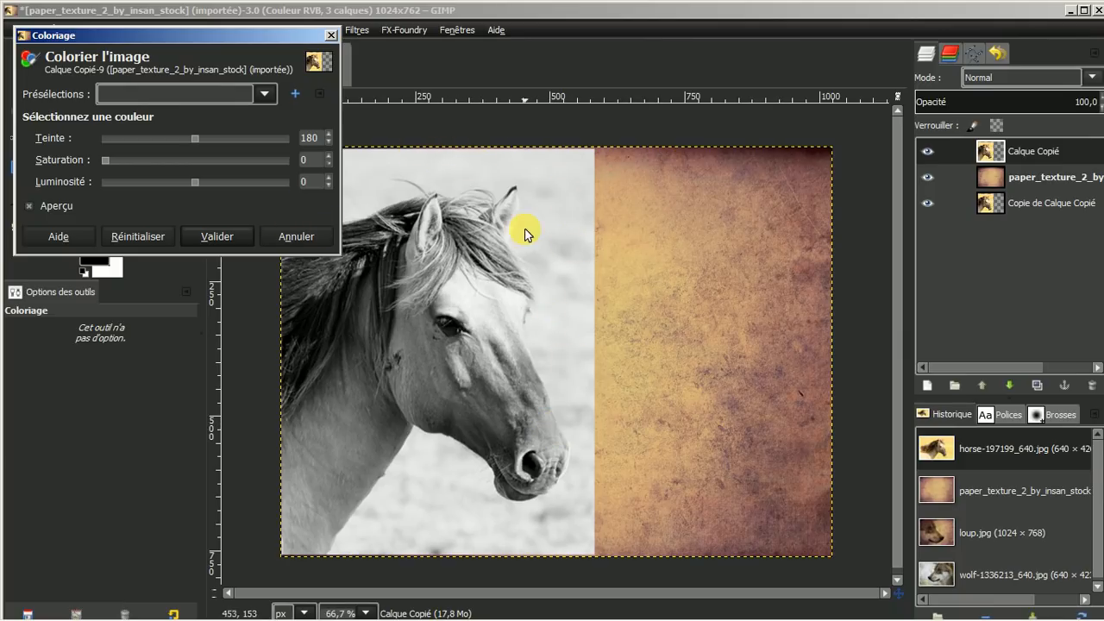
{"action": "left_click", "coordinate": [217, 237]}
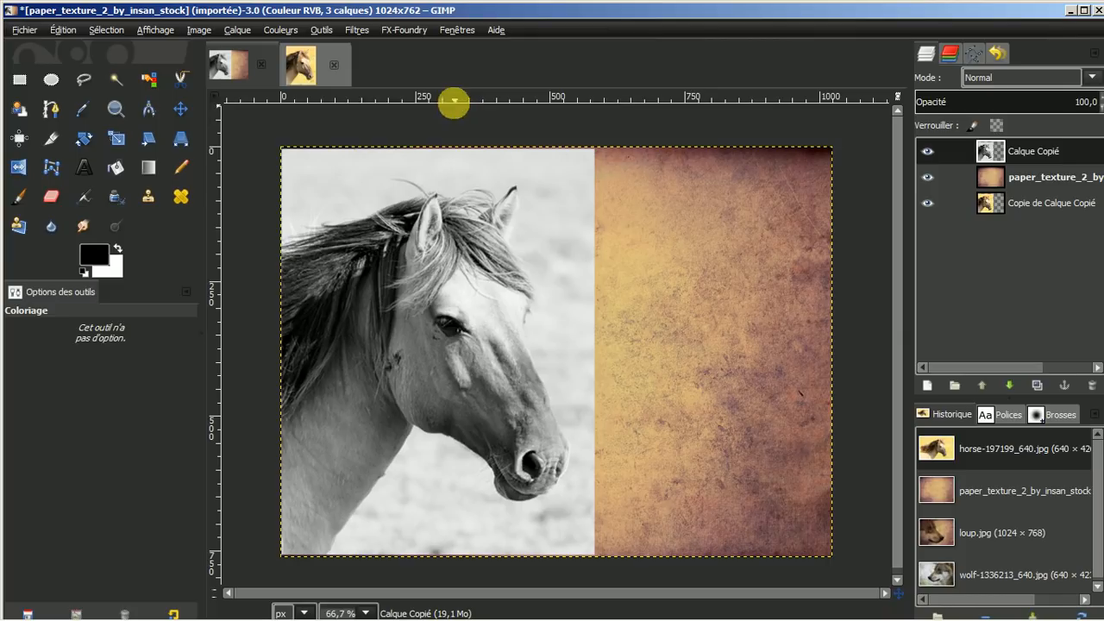
Step: Apply Color to Alpha to the top horse layer, making white transparent, after checking the head in an enlarged preview
{"action": "left_click", "coordinate": [235, 31]}
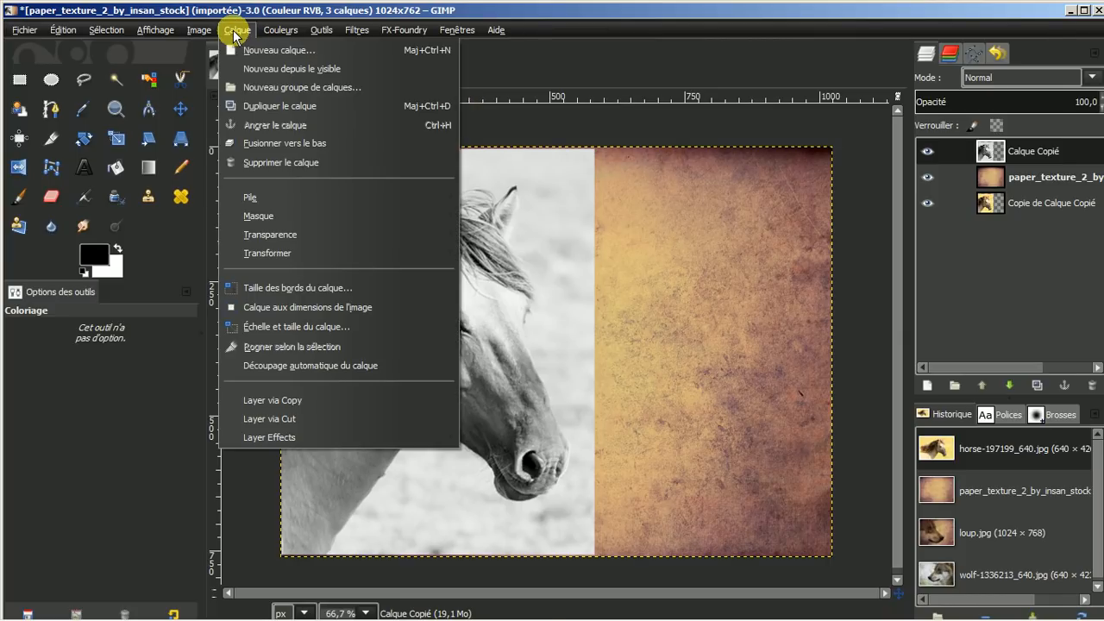
{"action": "mouse_move", "coordinate": [280, 240]}
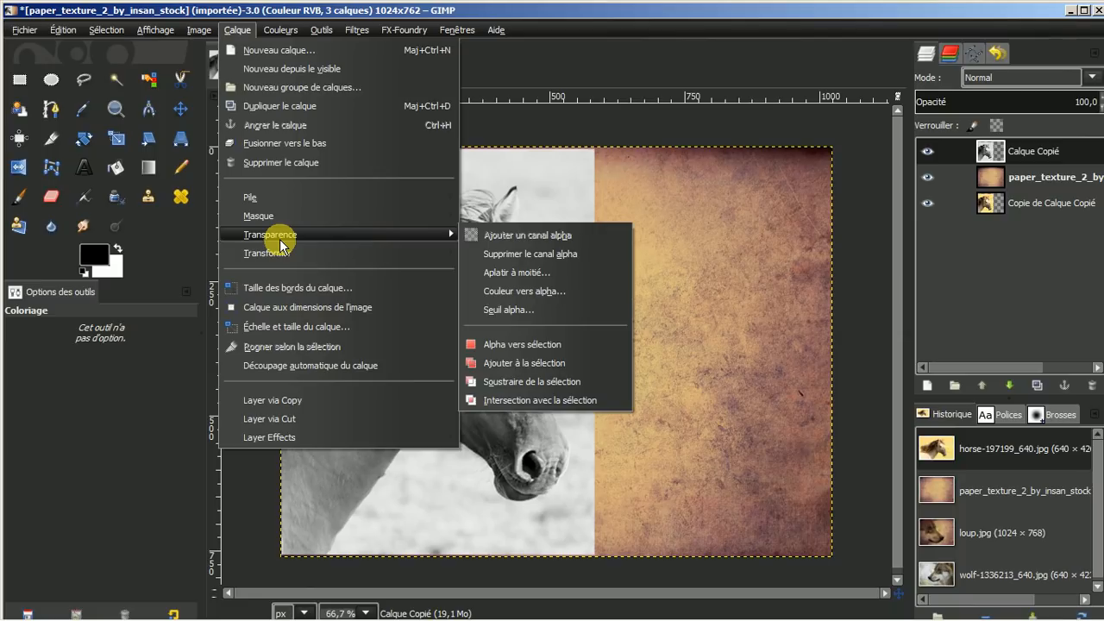
{"action": "left_click", "coordinate": [524, 291]}
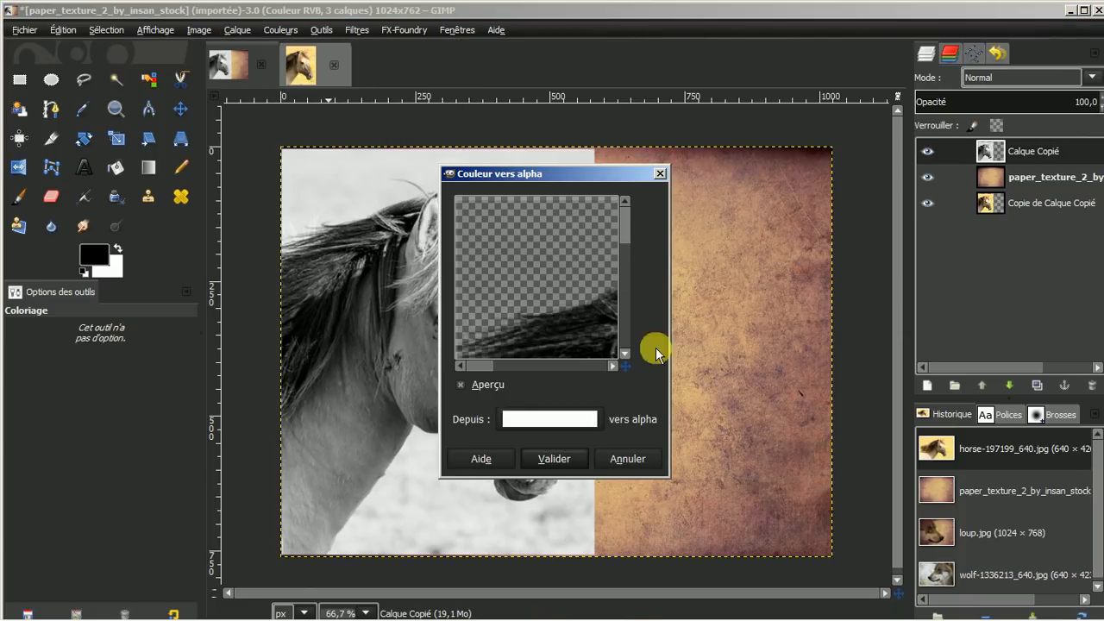
{"action": "left_click_drag", "start_coordinate": [667, 479], "coordinate": [782, 575]}
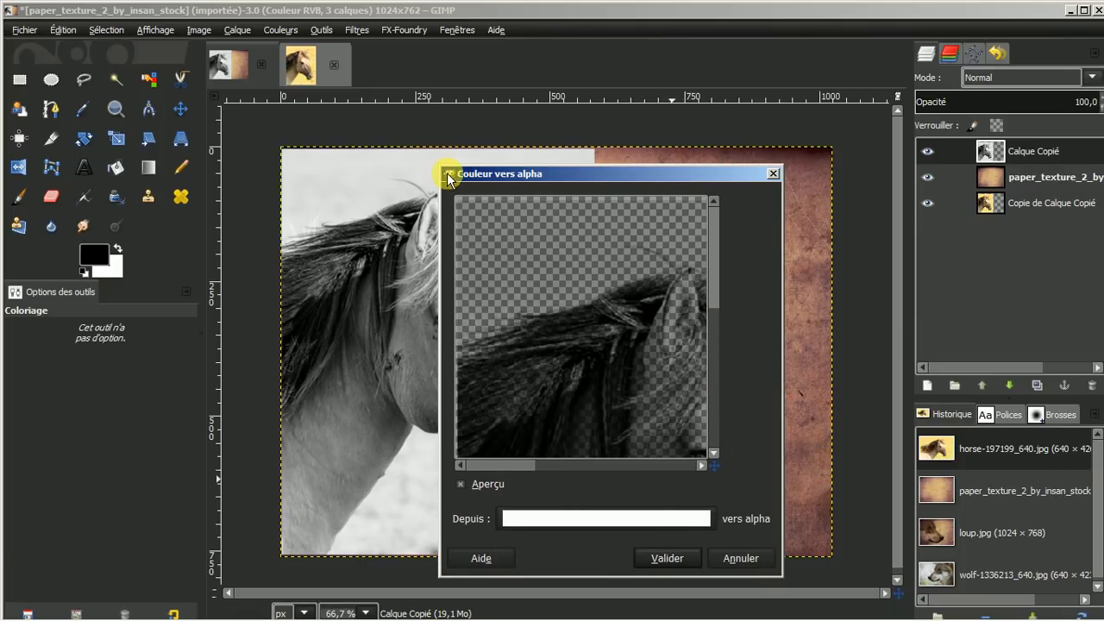
{"action": "left_click_drag", "start_coordinate": [444, 171], "coordinate": [322, 87]}
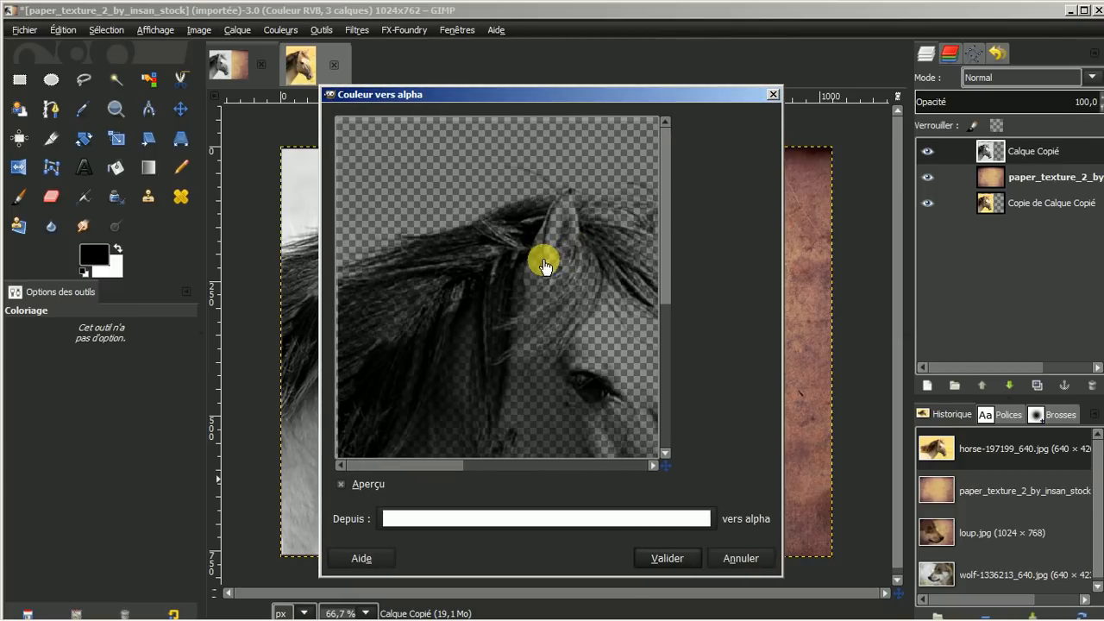
{"action": "left_click_drag", "start_coordinate": [604, 97], "coordinate": [861, 79]}
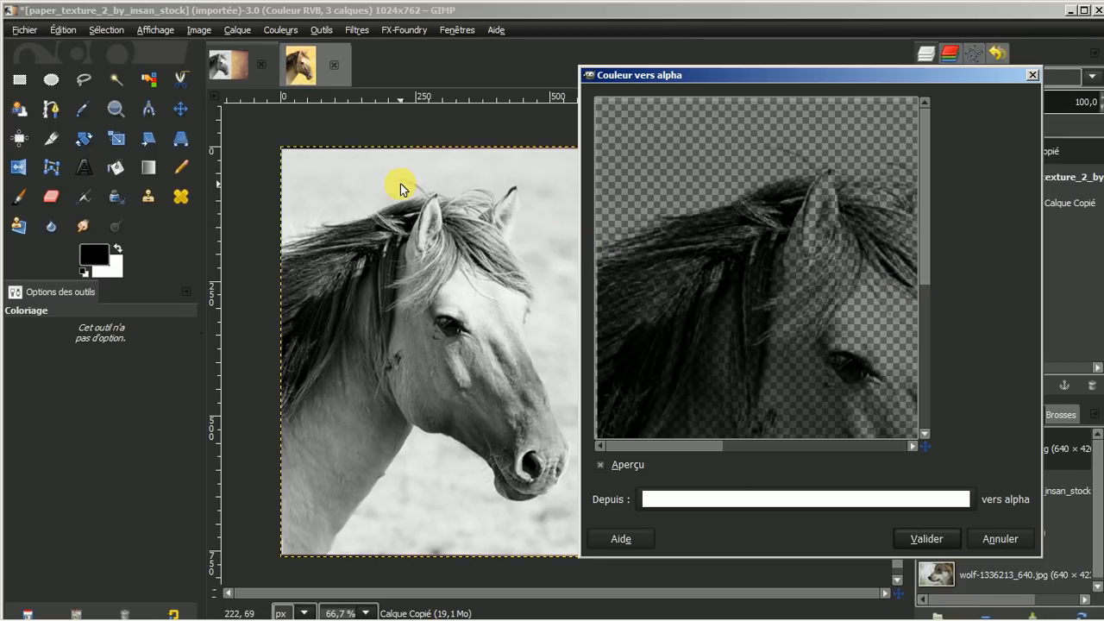
{"action": "left_click_drag", "start_coordinate": [788, 292], "coordinate": [766, 251]}
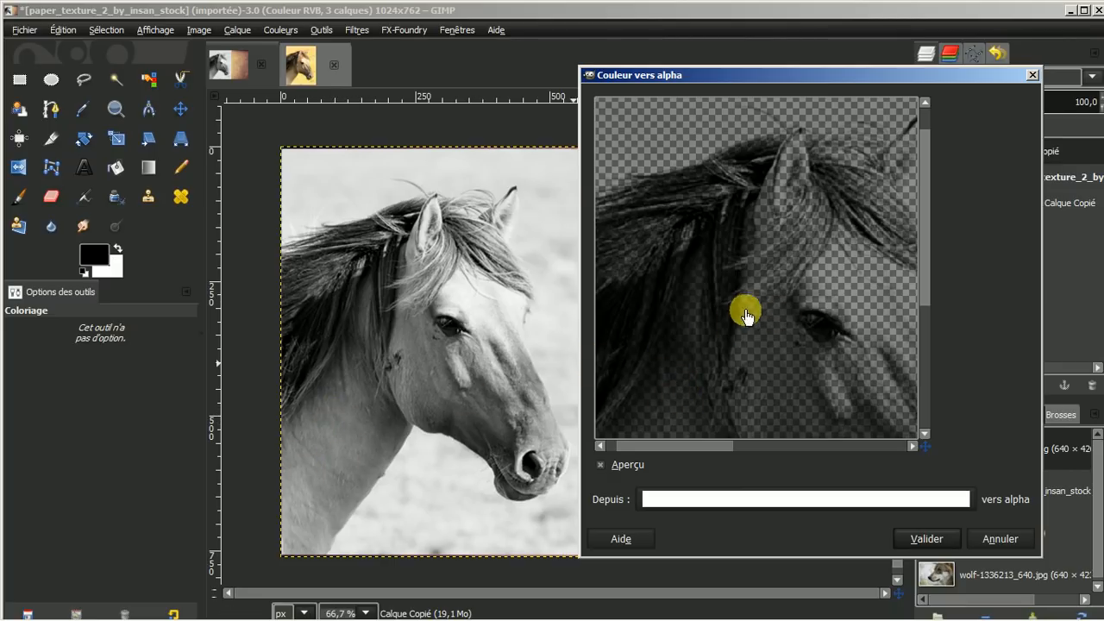
{"action": "left_click_drag", "start_coordinate": [745, 311], "coordinate": [693, 362]}
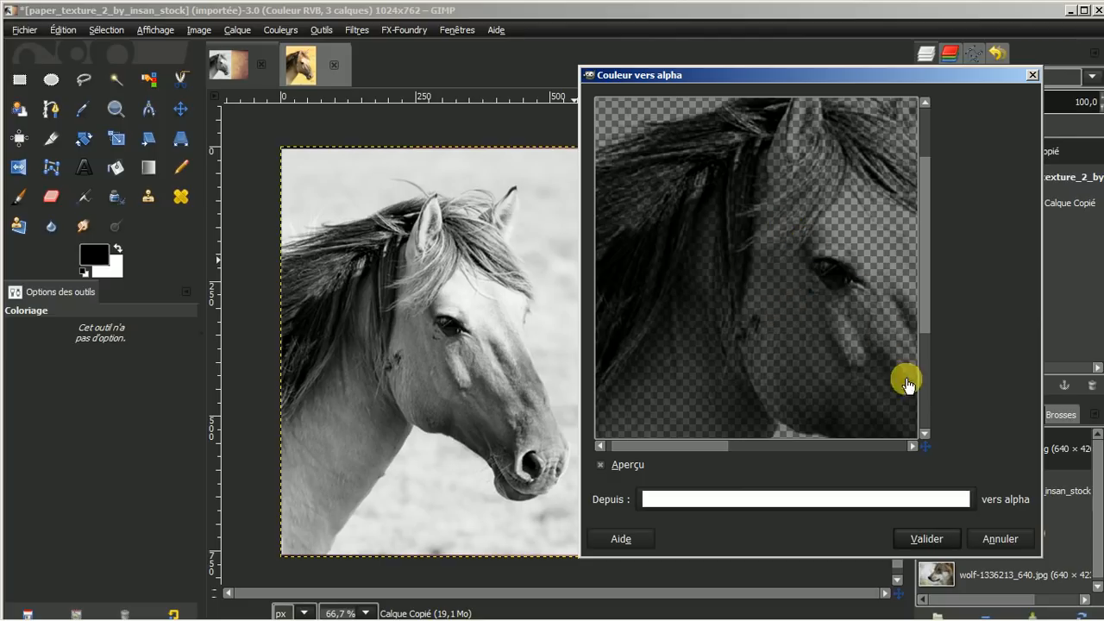
{"action": "left_click", "coordinate": [923, 534]}
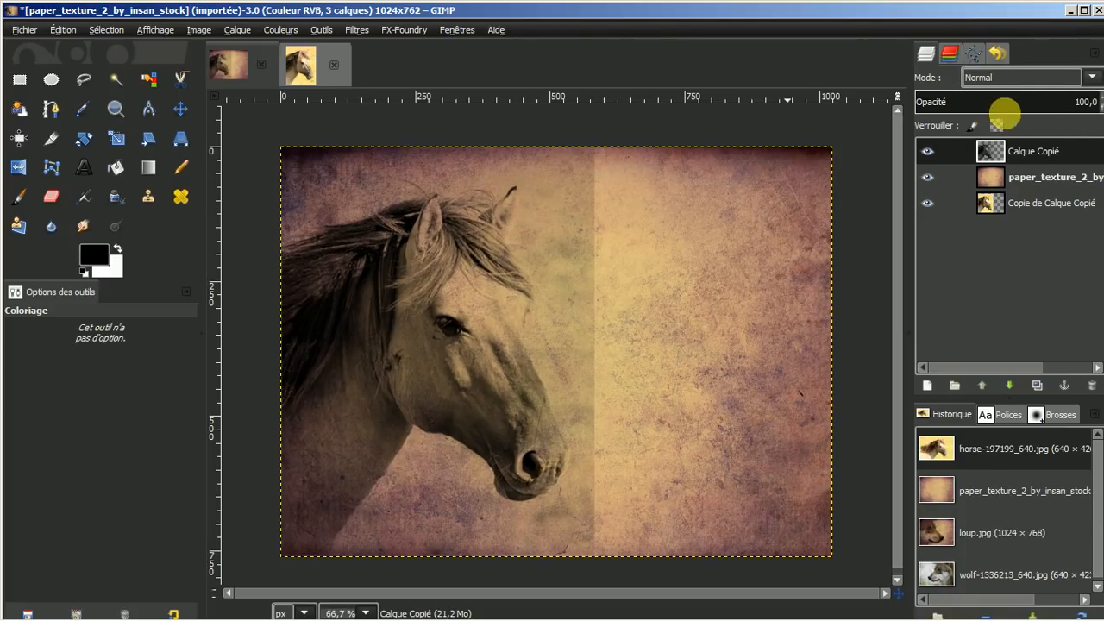
Step: Lower the top horse layer's opacity to 80 %
{"action": "left_click", "coordinate": [1101, 107]}
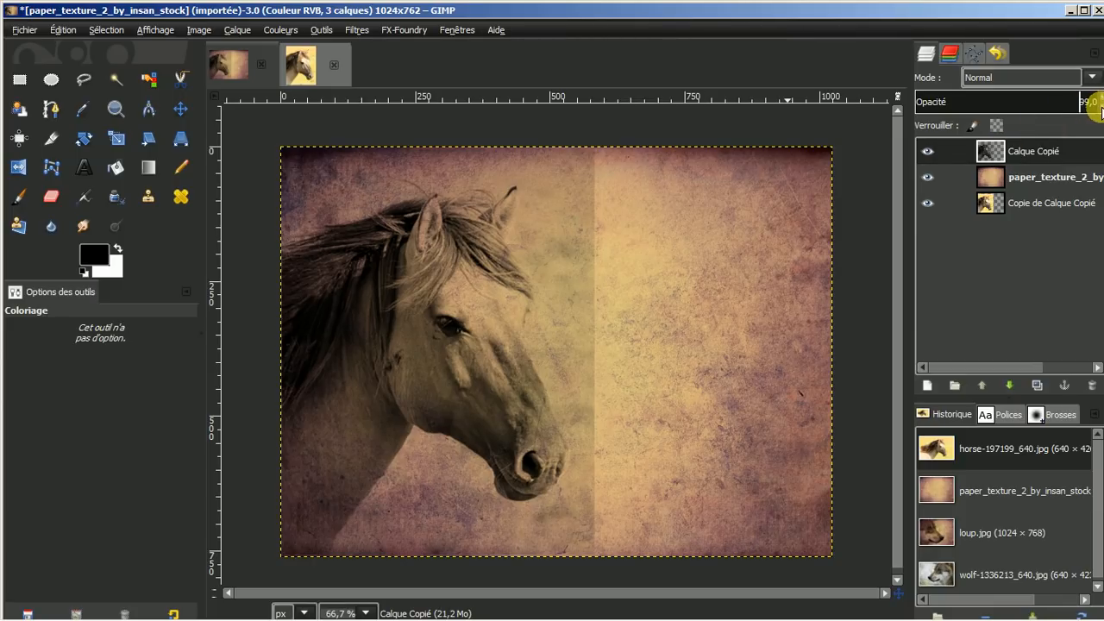
{"action": "left_click", "coordinate": [1101, 107]}
{"action": "left_click", "coordinate": [1100, 107]}
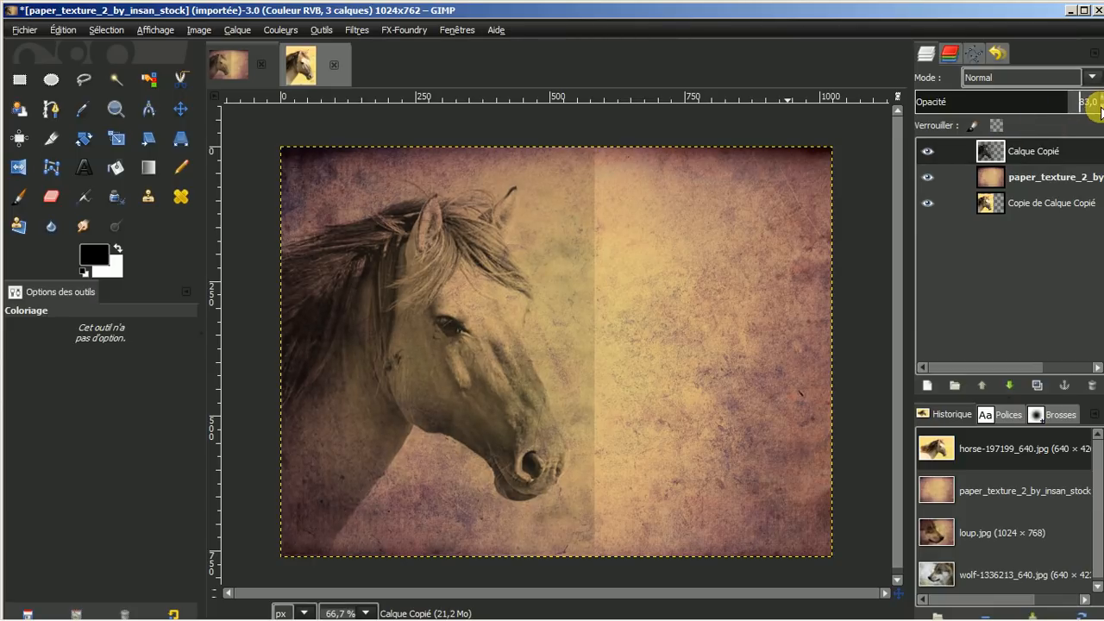
{"action": "left_click", "coordinate": [1101, 107]}
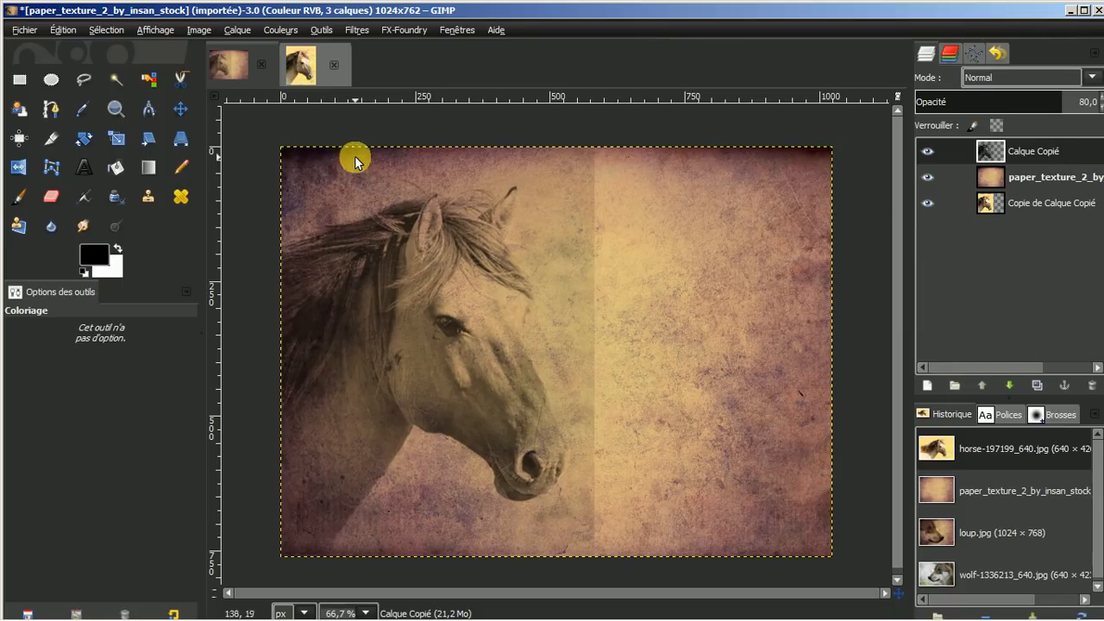
Step: Set up the Eraser with the 2. Hardness 075 brush, size 72.75 and opacity 50.5
{"action": "left_click", "coordinate": [49, 198]}
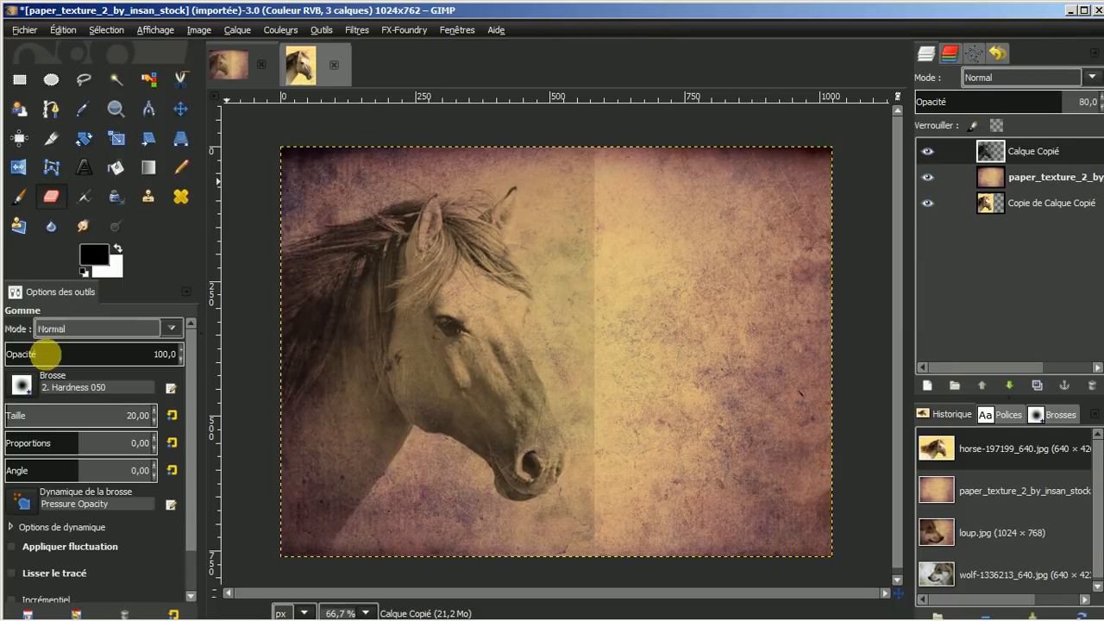
{"action": "left_click", "coordinate": [23, 384]}
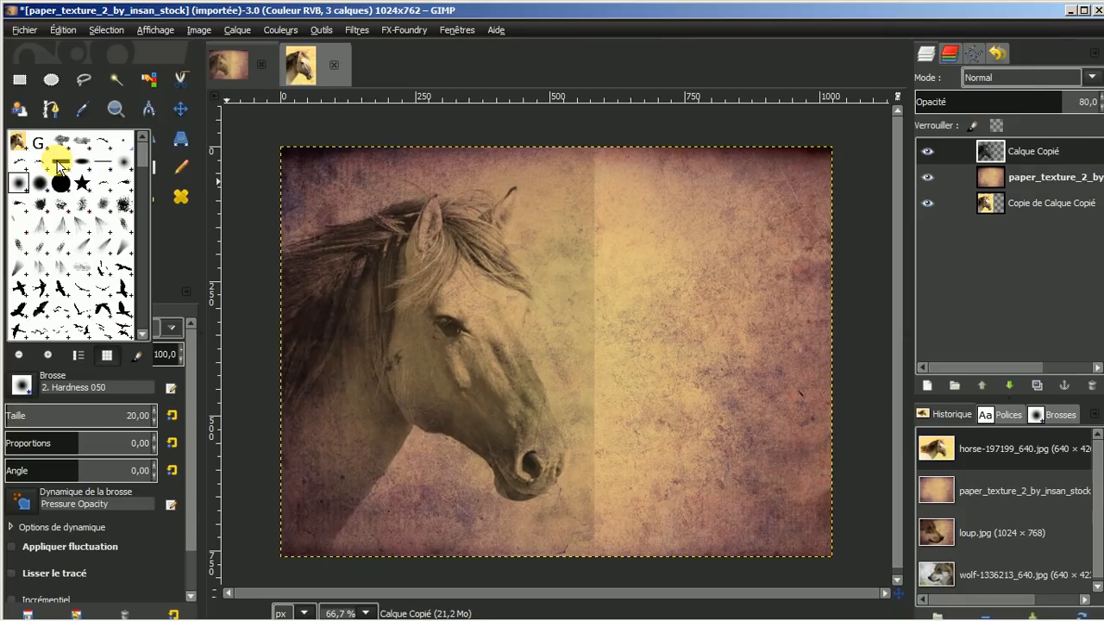
{"action": "left_click", "coordinate": [38, 184]}
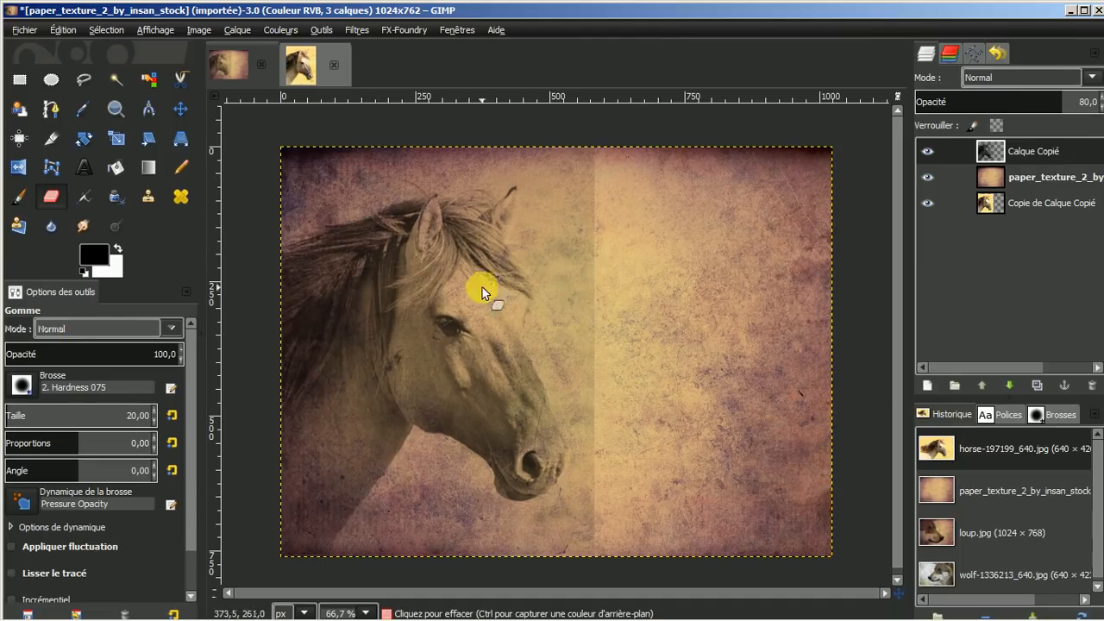
{"action": "left_click_drag", "start_coordinate": [75, 420], "coordinate": [18, 414]}
{"action": "mouse_move", "coordinate": [494, 198]}
{"action": "left_mouse_down"}
{"action": "mouse_move", "coordinate": [546, 189]}
{"action": "mouse_move", "coordinate": [582, 198]}
{"action": "left_mouse_up"}
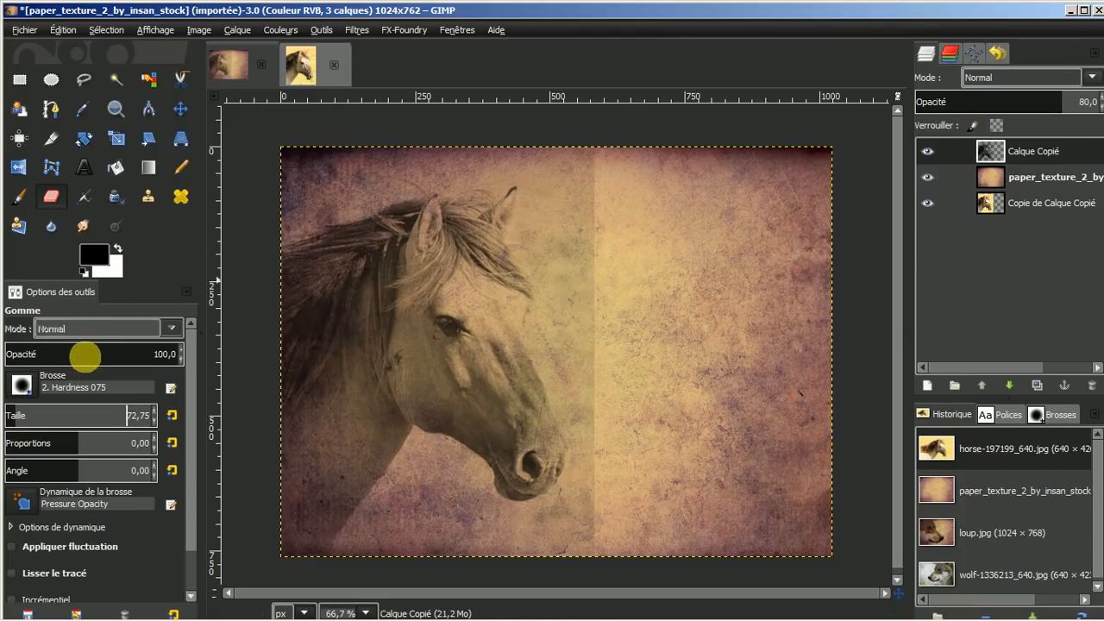
{"action": "left_click", "coordinate": [86, 352]}
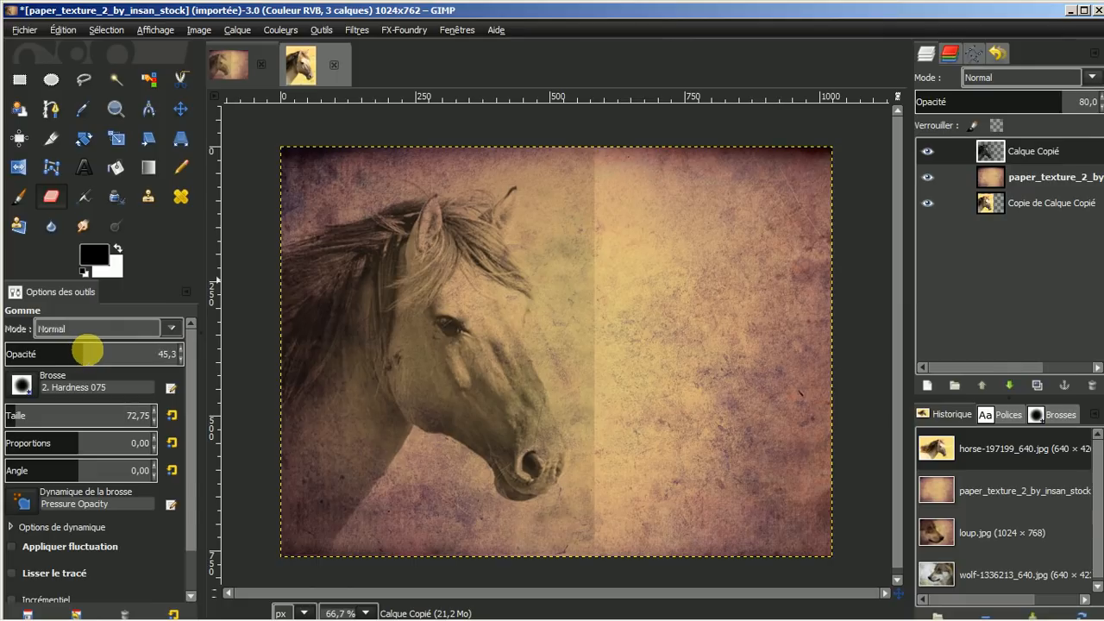
{"action": "left_click_drag", "start_coordinate": [90, 350], "coordinate": [92, 350]}
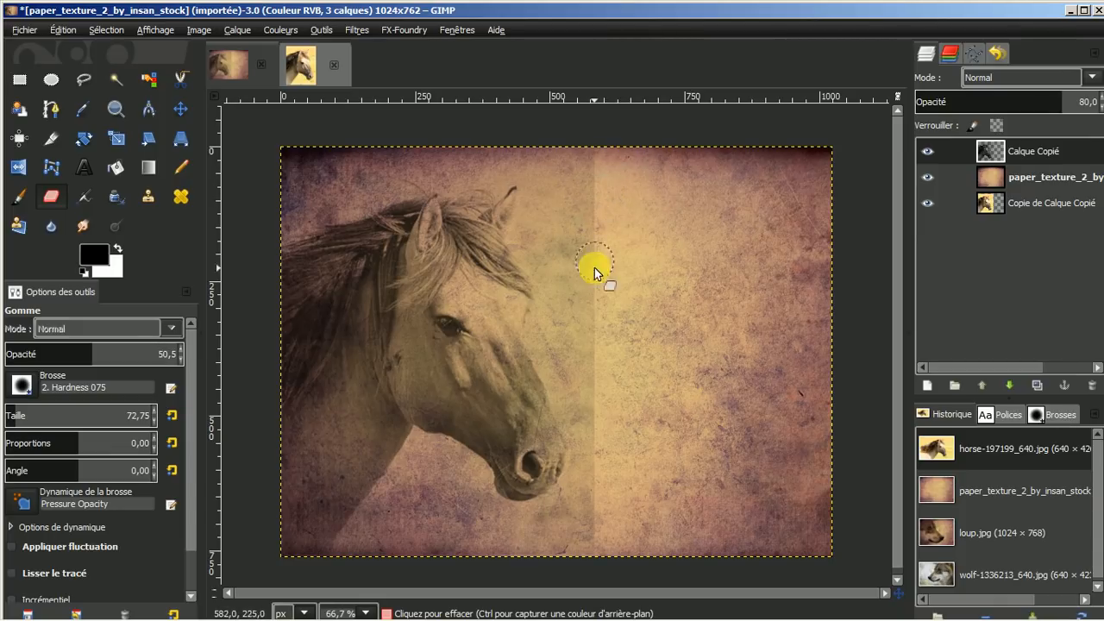
Step: Erase the leftover photo background and its vertical edge in front of the horse's head, from the ear down to the muzzle
{"action": "left_click", "coordinate": [590, 186]}
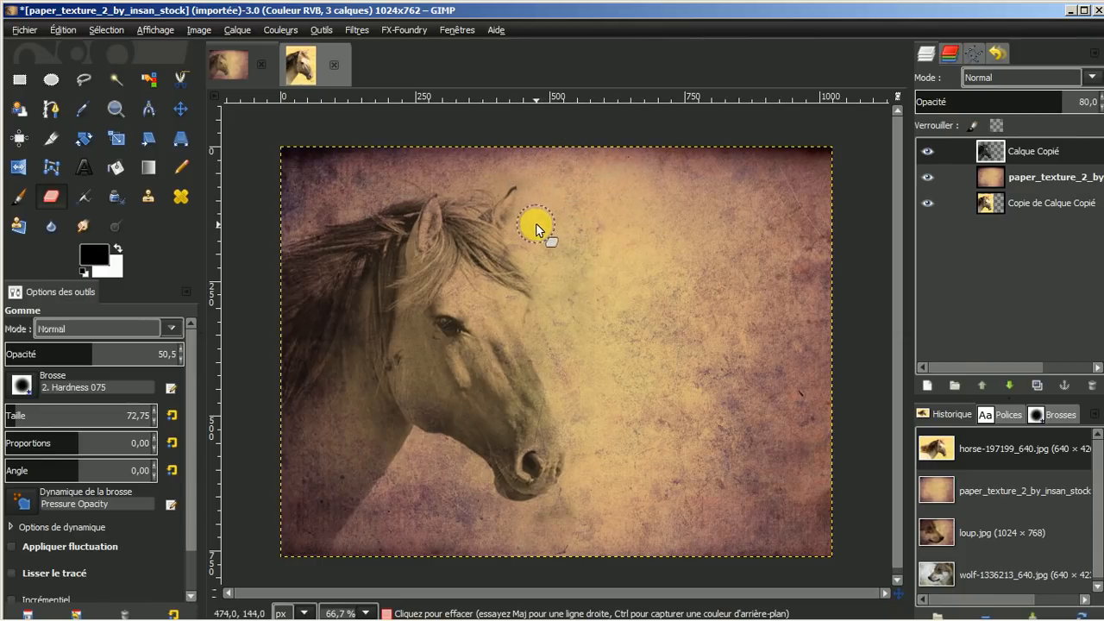
{"action": "mouse_move", "coordinate": [586, 235]}
{"action": "left_mouse_down"}
{"action": "mouse_move", "coordinate": [577, 306]}
{"action": "mouse_move", "coordinate": [563, 311]}
{"action": "mouse_move", "coordinate": [568, 333]}
{"action": "mouse_move", "coordinate": [580, 289]}
{"action": "left_mouse_up"}
{"action": "mouse_move", "coordinate": [563, 336]}
{"action": "left_mouse_down"}
{"action": "mouse_move", "coordinate": [583, 419]}
{"action": "mouse_move", "coordinate": [561, 515]}
{"action": "mouse_move", "coordinate": [533, 519]}
{"action": "left_mouse_up"}
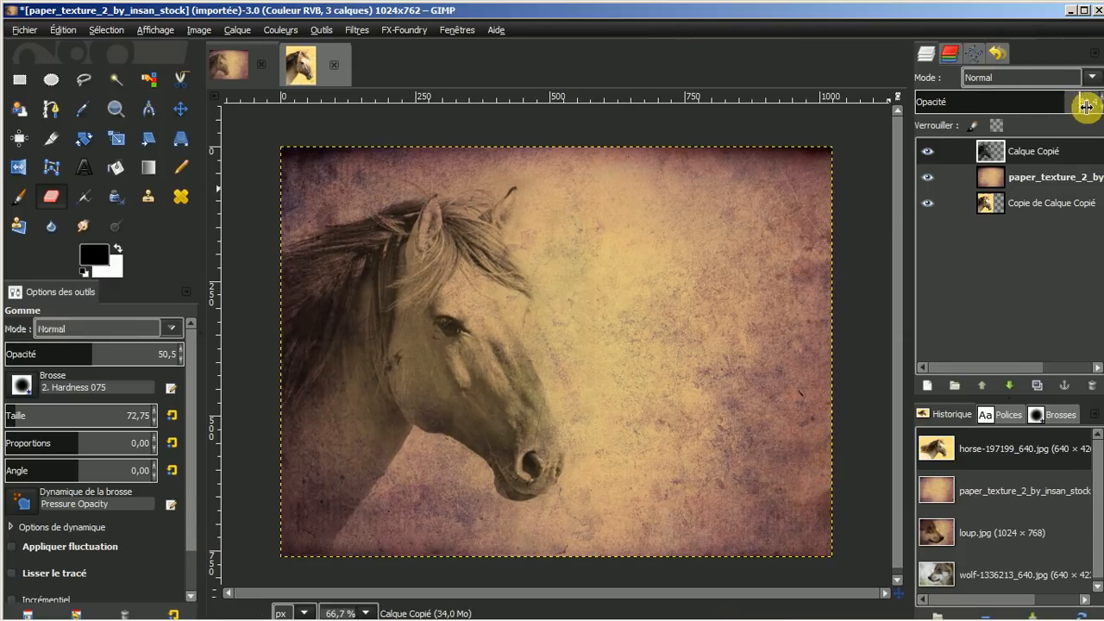
Step: Try 96 % opacity on the top horse layer, return it to 80 %, and check the layer on its own
{"action": "left_click_drag", "start_coordinate": [1083, 102], "coordinate": [1091, 102]}
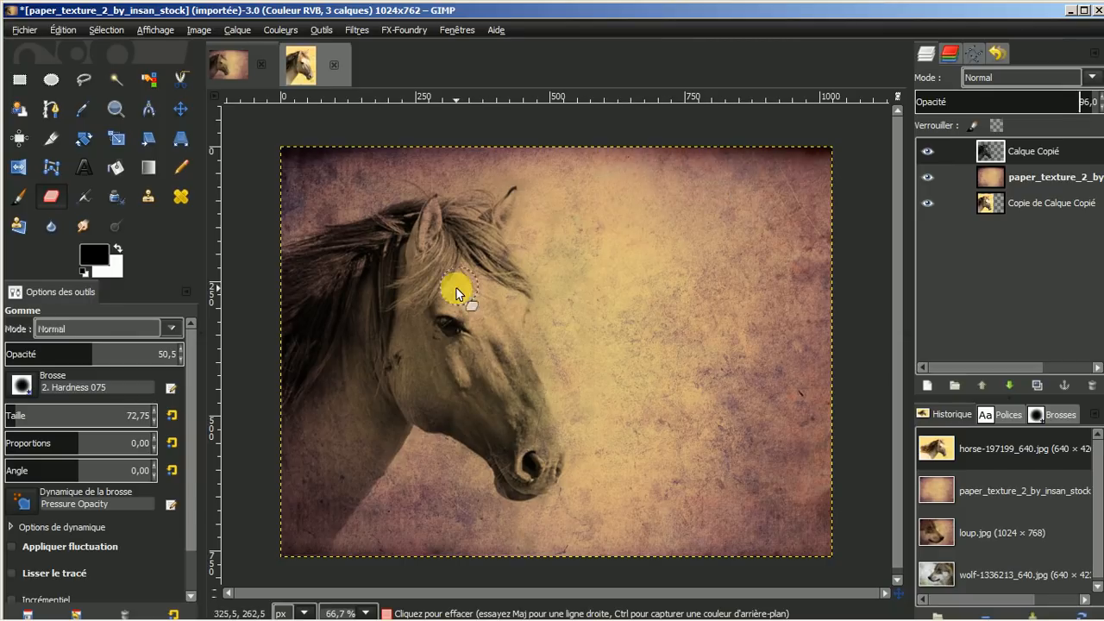
{"action": "left_click", "coordinate": [1101, 109]}
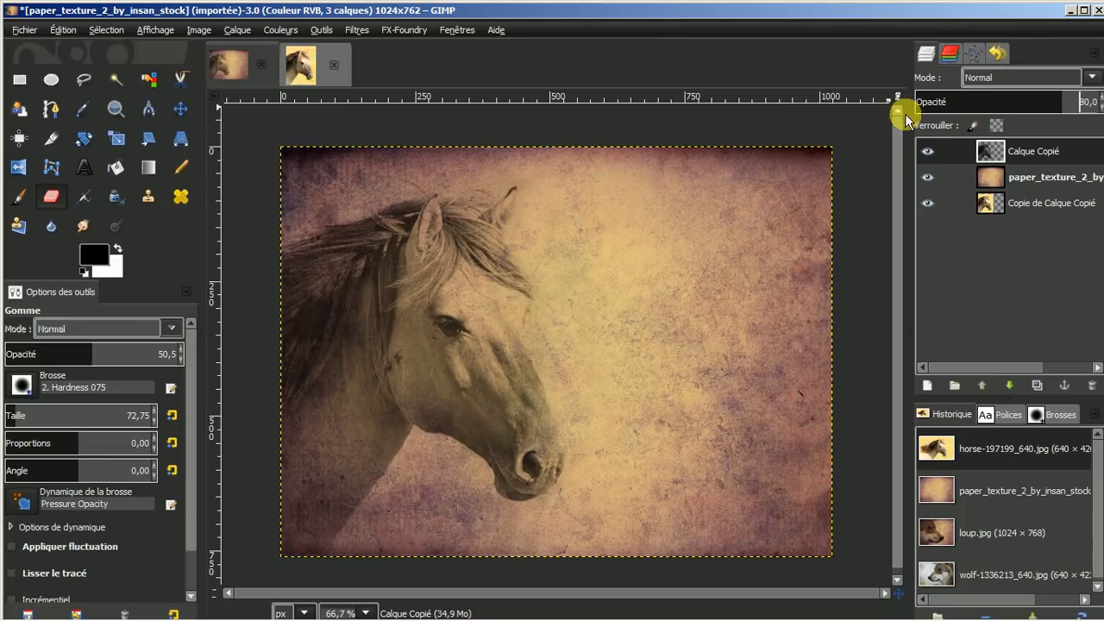
{"action": "left_click", "coordinate": [927, 151], "text": "shift"}
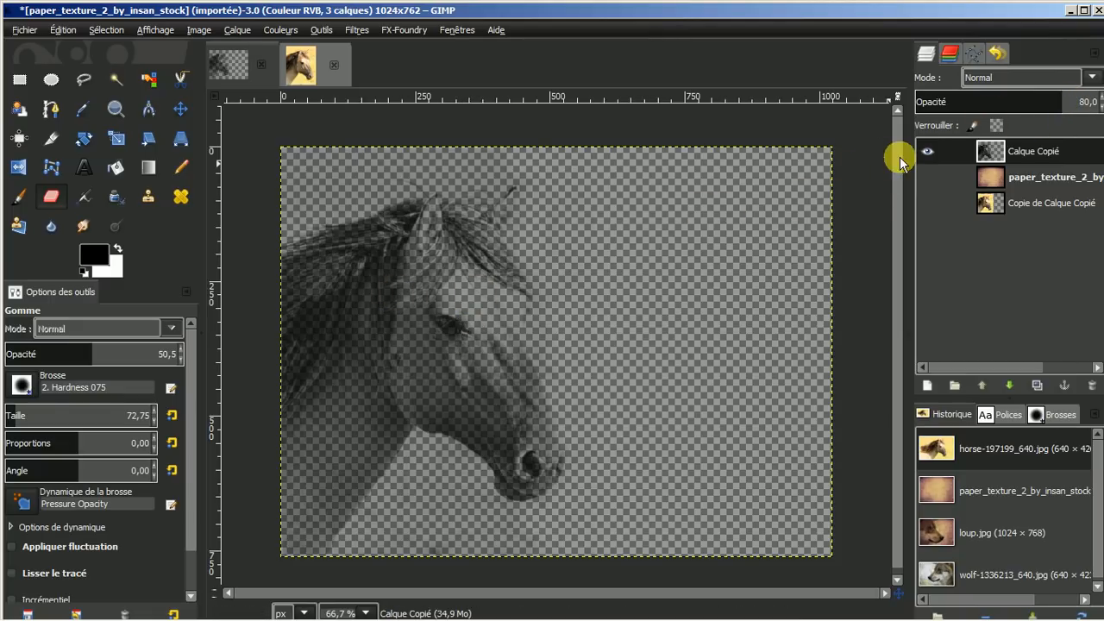
{"action": "left_click", "coordinate": [927, 153], "text": "shift"}
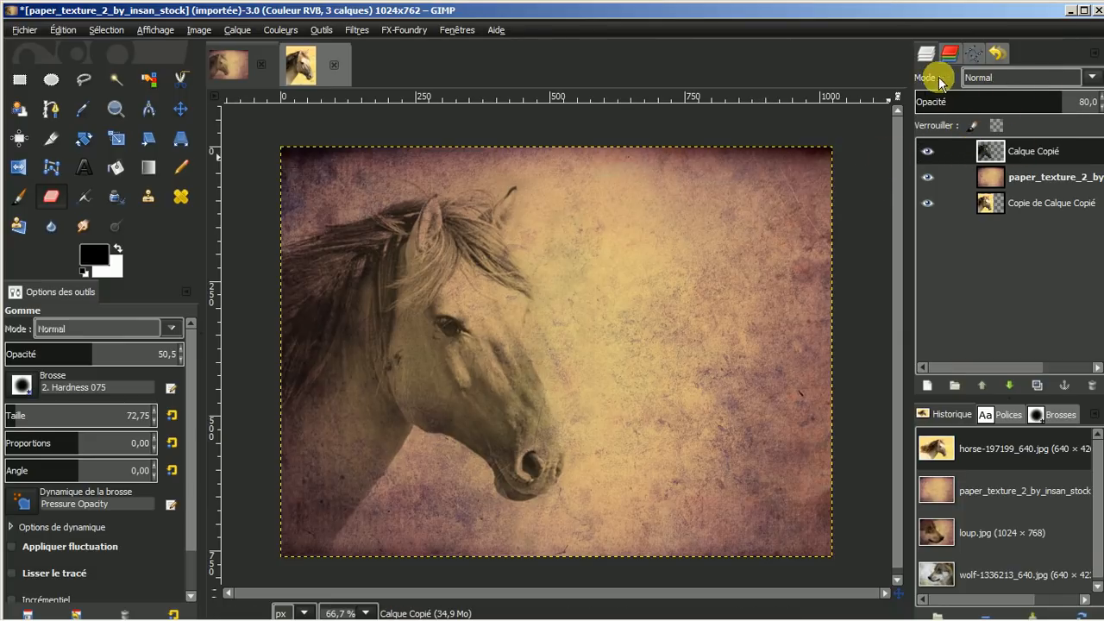
Step: Try the Valeur and Multiplier blend modes on the top horse layer
{"action": "left_click", "coordinate": [1088, 77]}
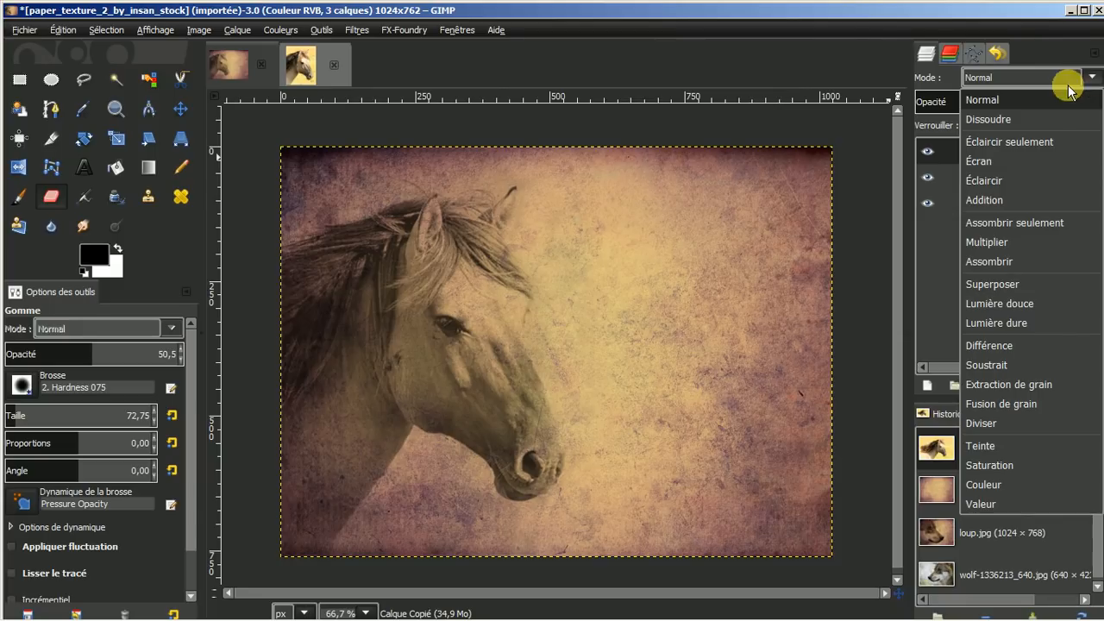
{"action": "left_click", "coordinate": [978, 505]}
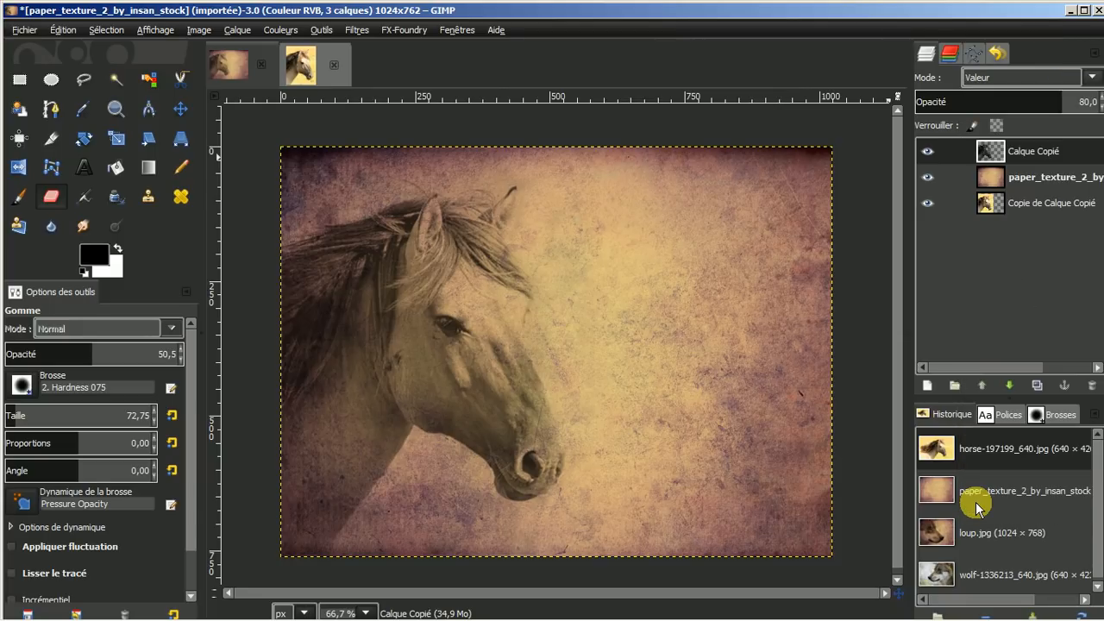
{"action": "left_click", "coordinate": [1091, 79]}
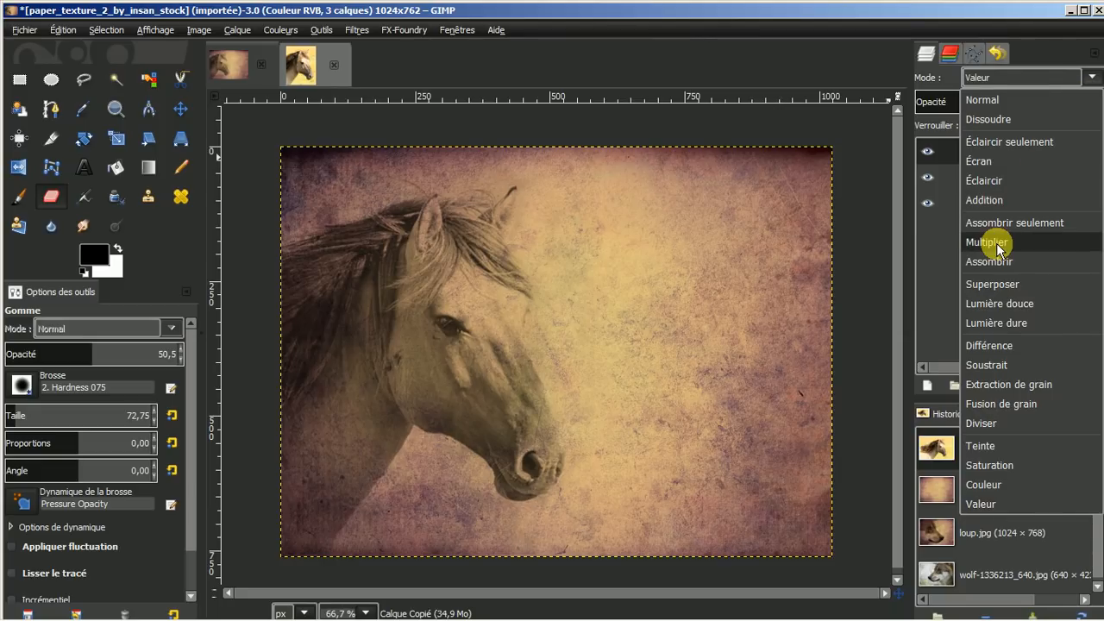
{"action": "left_click", "coordinate": [996, 243]}
Step: Set the top horse layer to Fusion de grain mode at 100 % opacity and duplicate it
{"action": "left_click", "coordinate": [1093, 78]}
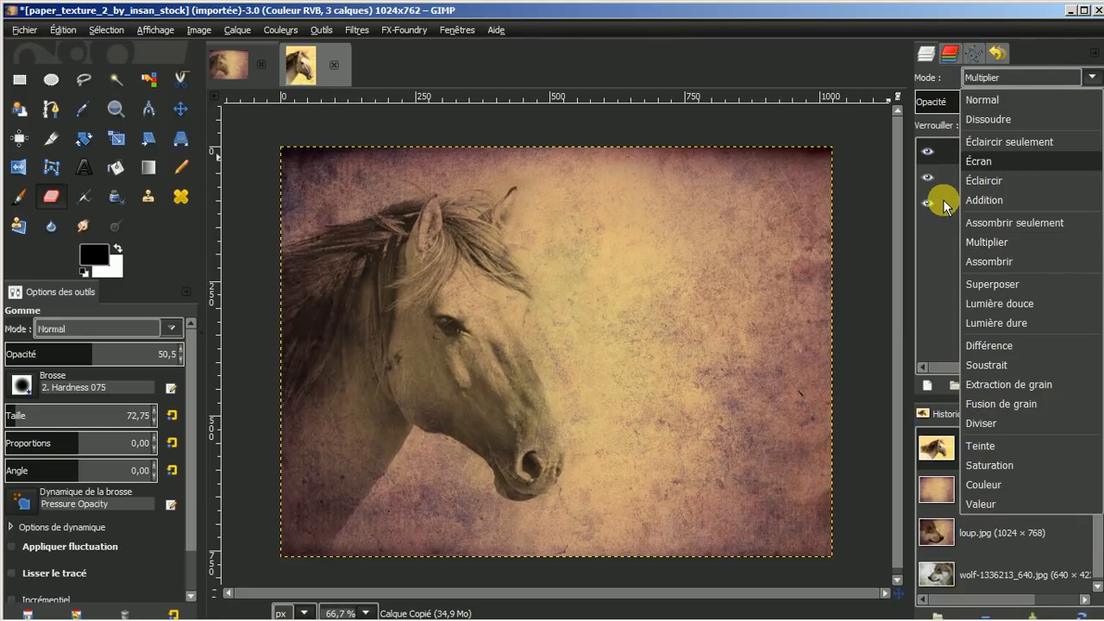
{"action": "left_click", "coordinate": [994, 403]}
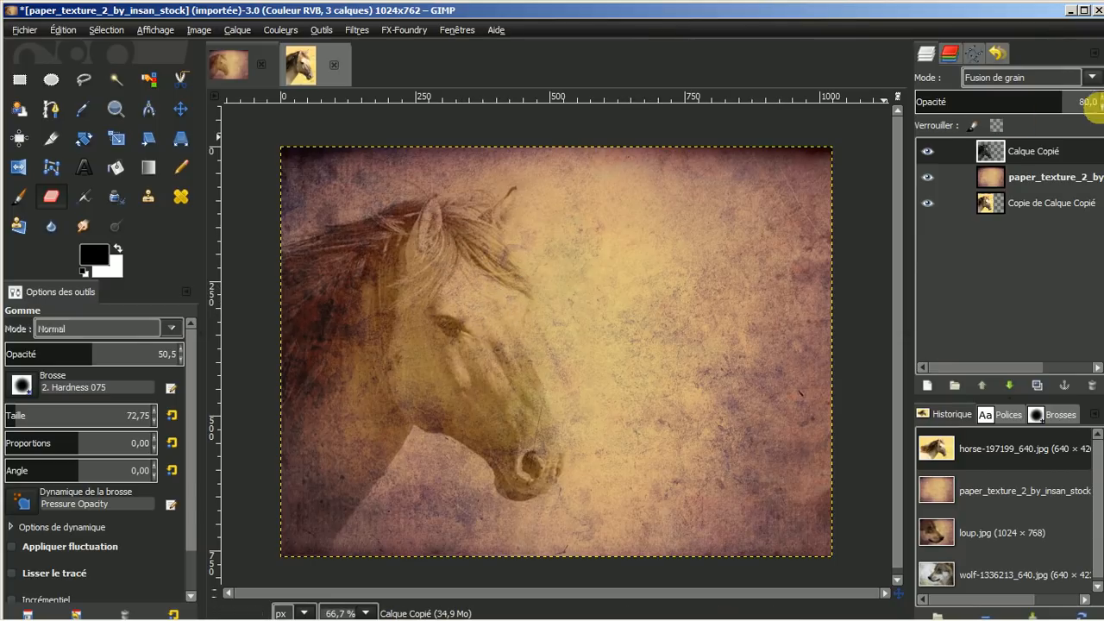
{"action": "left_click_drag", "start_coordinate": [1064, 107], "coordinate": [1098, 101]}
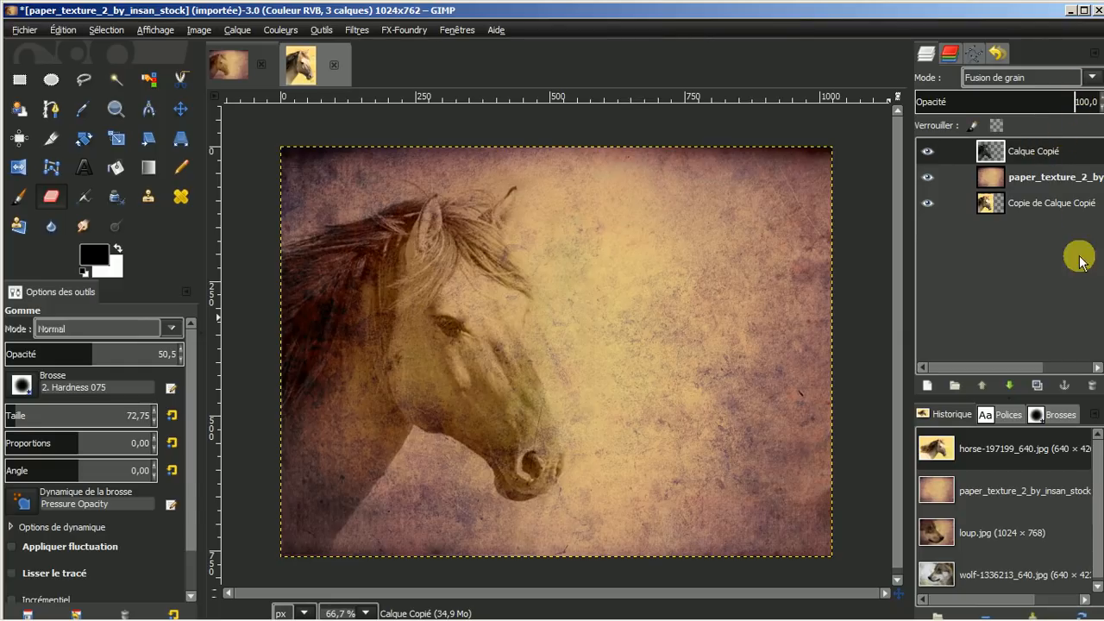
{"action": "left_click", "coordinate": [1037, 385]}
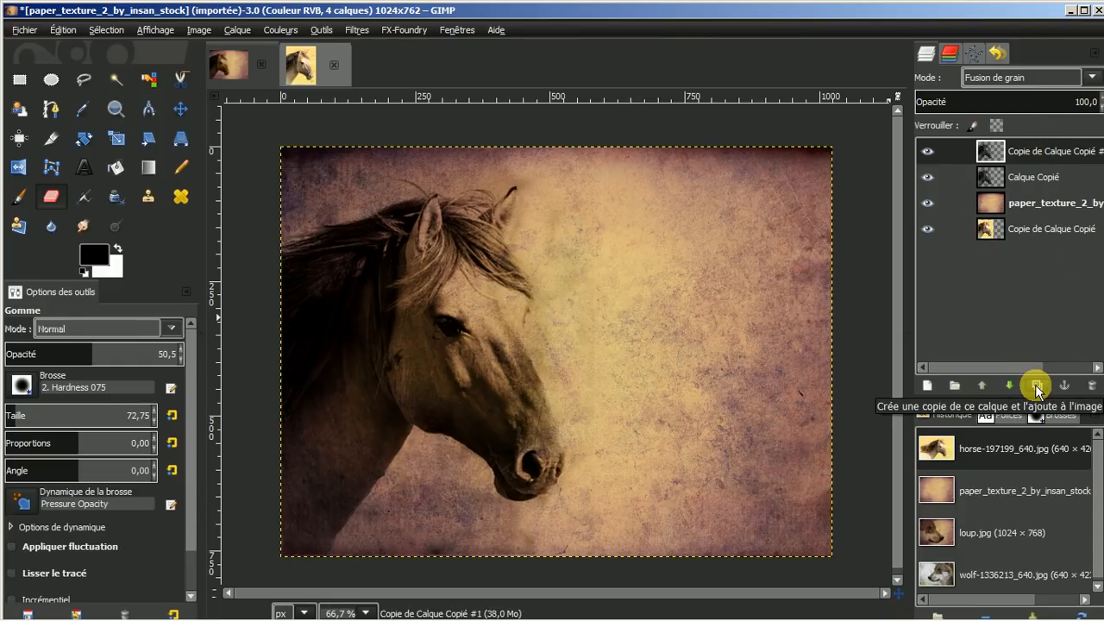
Step: Delete the duplicated horse layer and set the remaining Calque Copié layer back to Normal mode
{"action": "left_click", "coordinate": [1090, 385]}
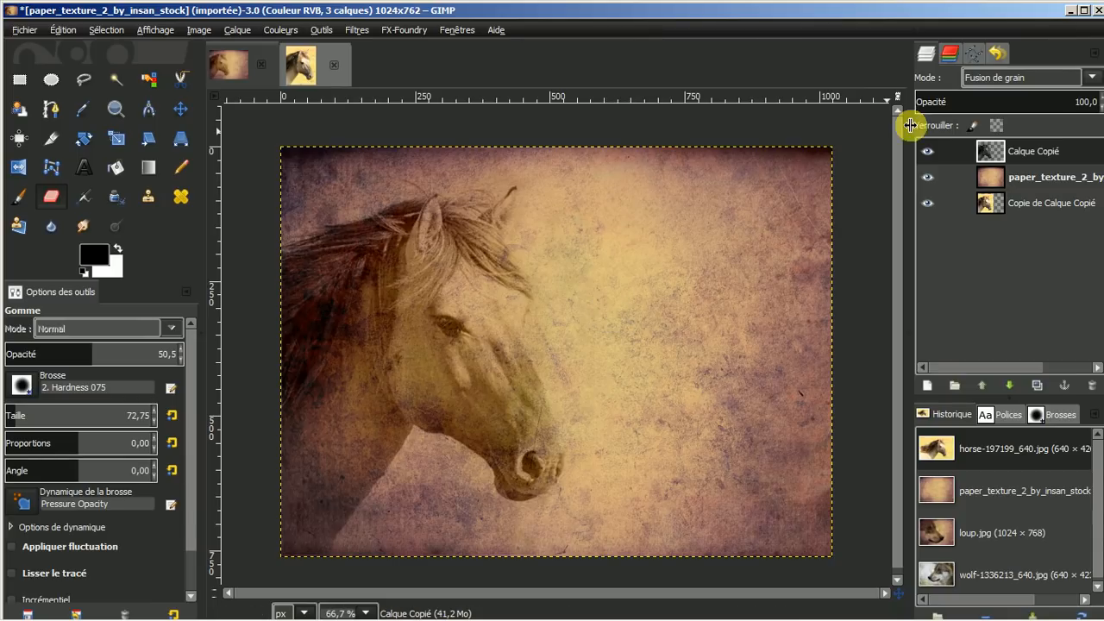
{"action": "left_click", "coordinate": [1093, 77]}
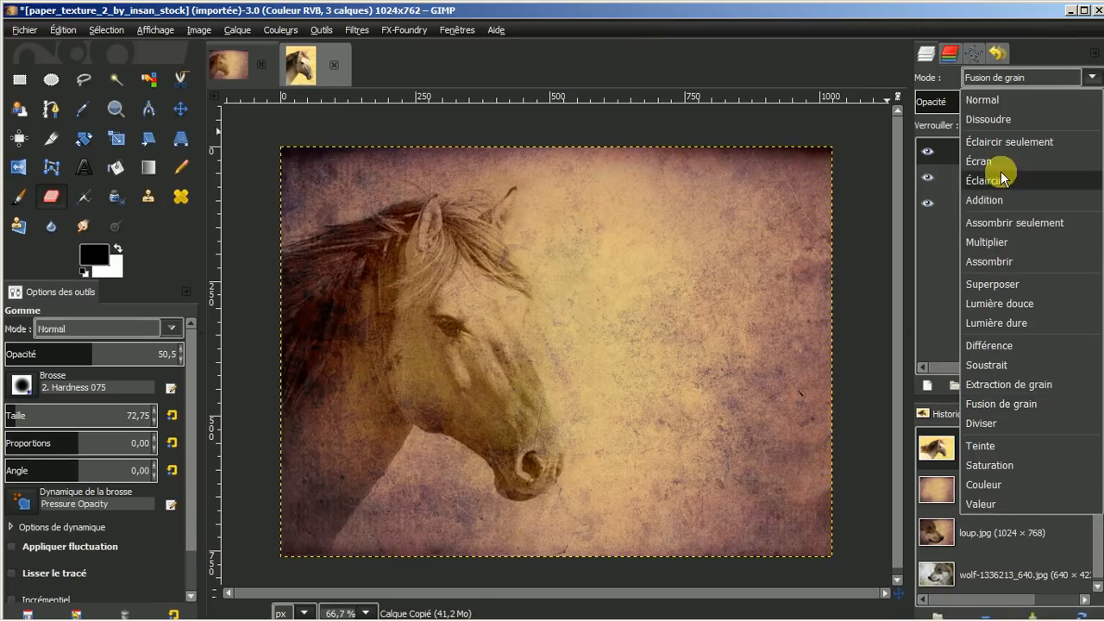
{"action": "left_click", "coordinate": [990, 100]}
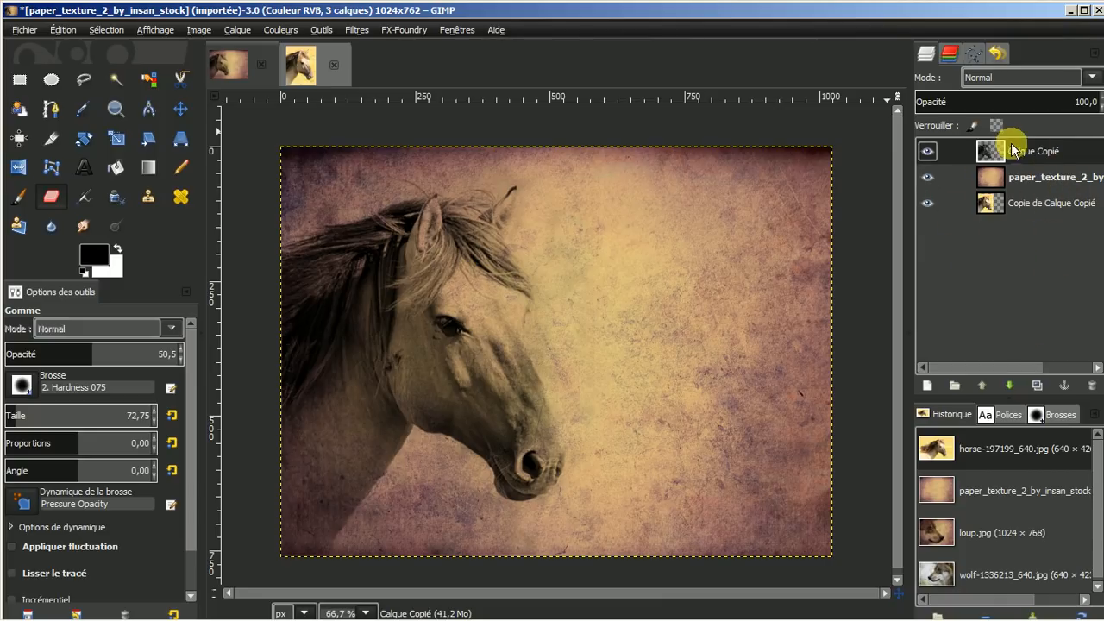
Step: Lower the Calque Copié layer beneath the paper texture and raise the full-colour horse photo layer to the top of the stack
{"action": "left_click", "coordinate": [1009, 386]}
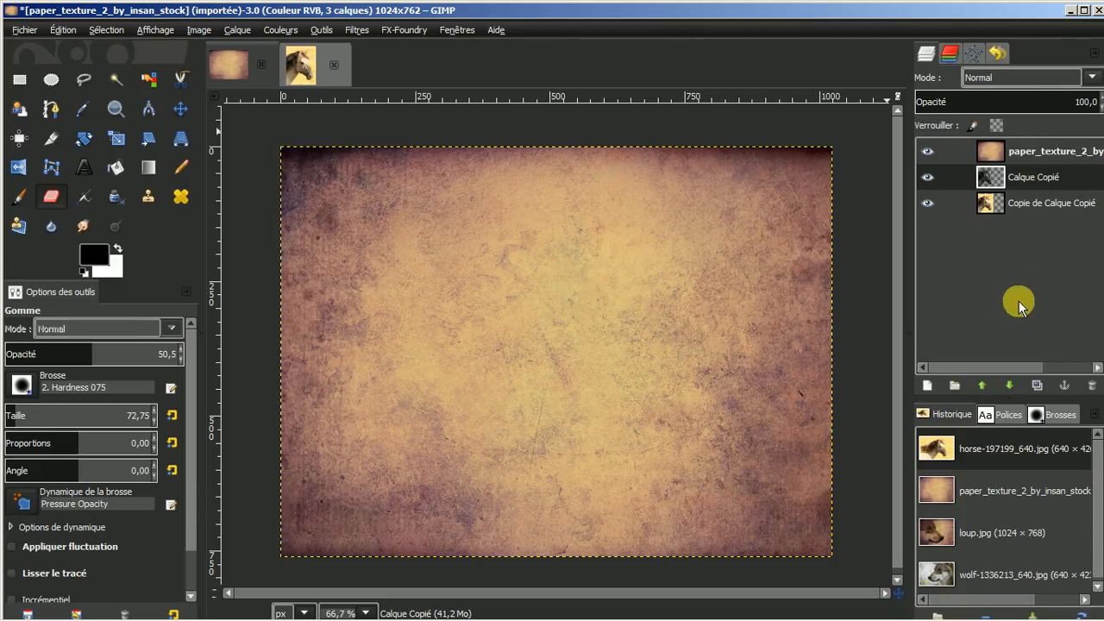
{"action": "left_click", "coordinate": [1023, 211]}
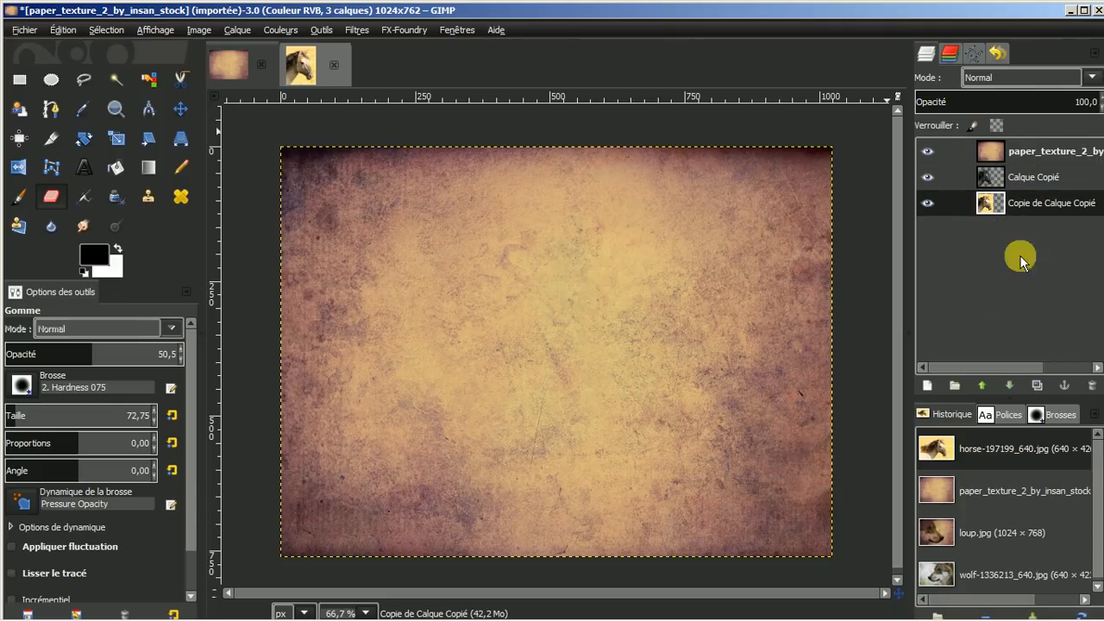
{"action": "left_click", "coordinate": [983, 386]}
{"action": "left_click", "coordinate": [983, 386]}
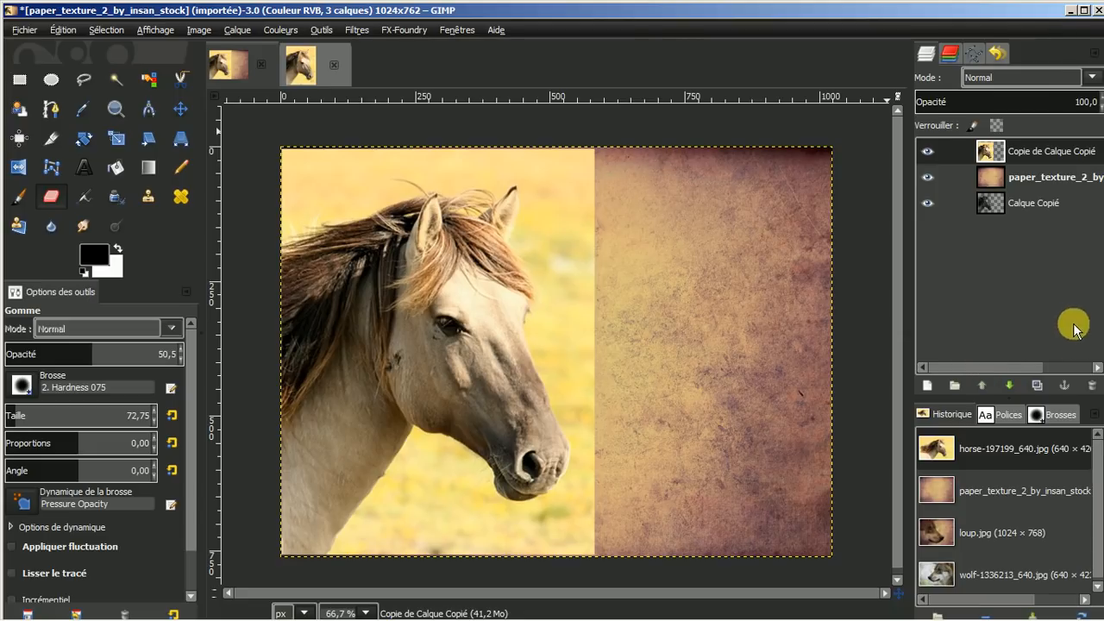
Step: Duplicate the colour horse photo layer twice and lower one copy beneath the paper texture as a reserve
{"action": "left_click", "coordinate": [1037, 386]}
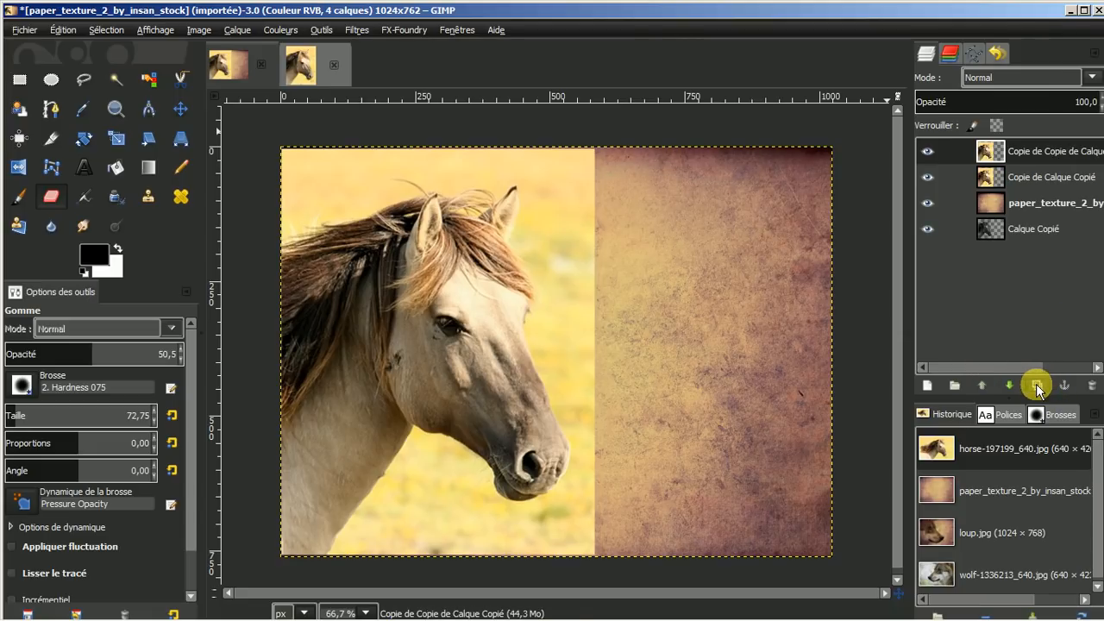
{"action": "left_click", "coordinate": [1038, 387]}
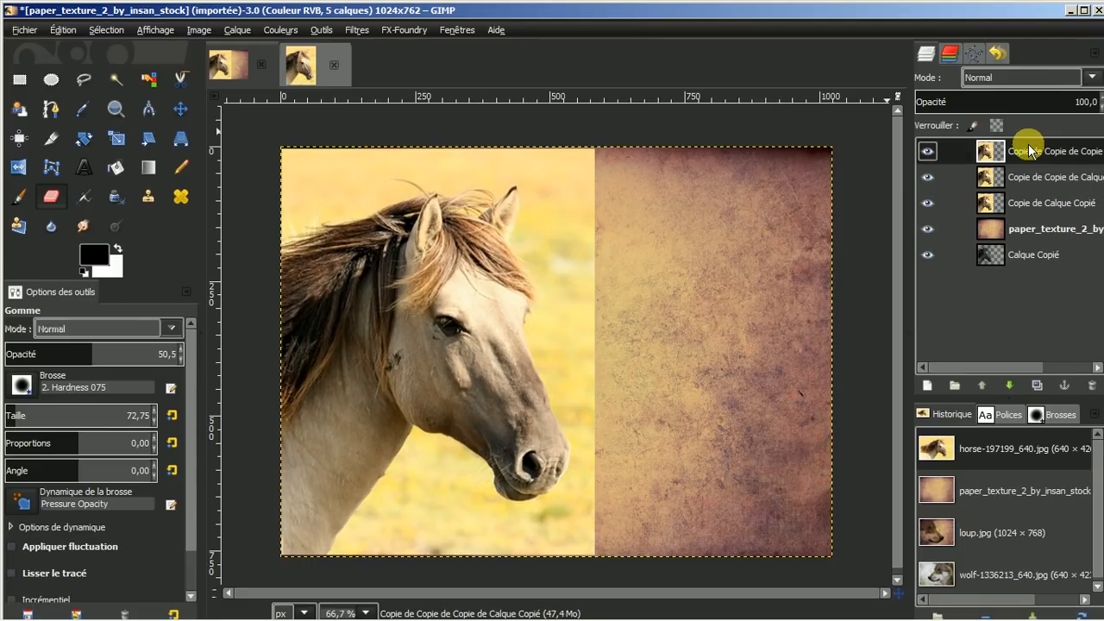
{"action": "left_click", "coordinate": [1009, 386]}
{"action": "left_click", "coordinate": [1010, 385]}
{"action": "left_click", "coordinate": [1009, 385]}
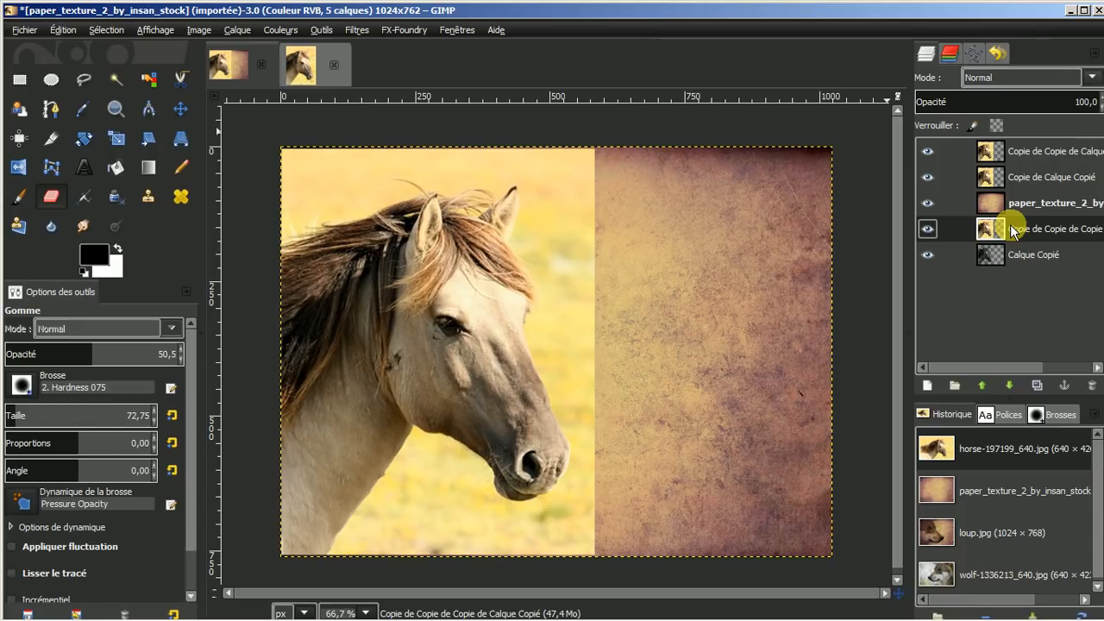
Step: Turn the top horse layer black and white using Colorier with saturation 0
{"action": "left_click", "coordinate": [1025, 151]}
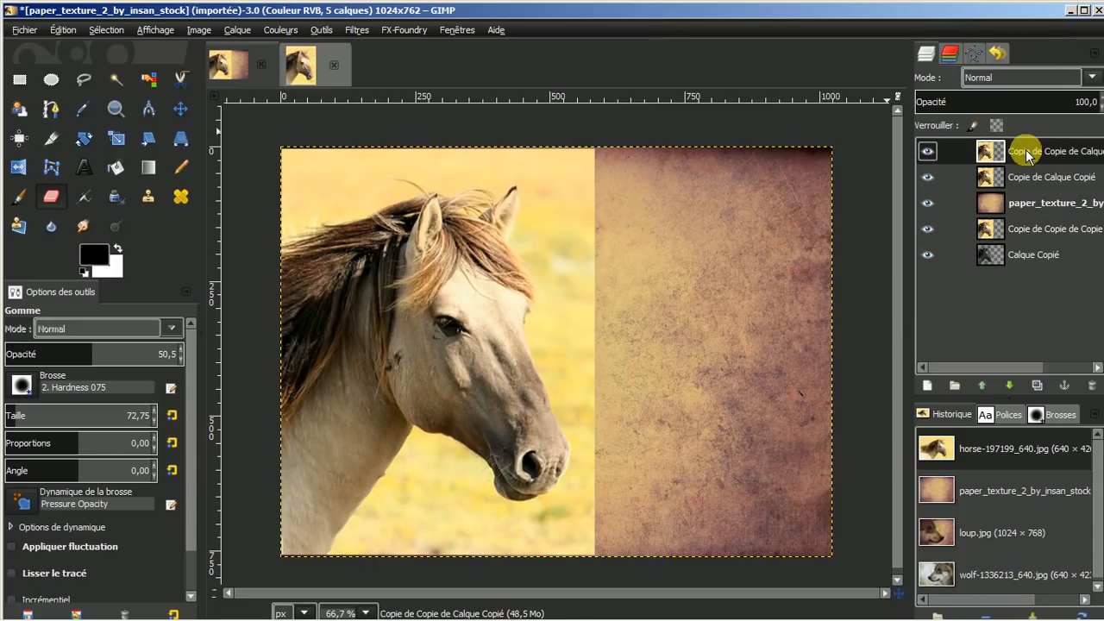
{"action": "left_click", "coordinate": [280, 30]}
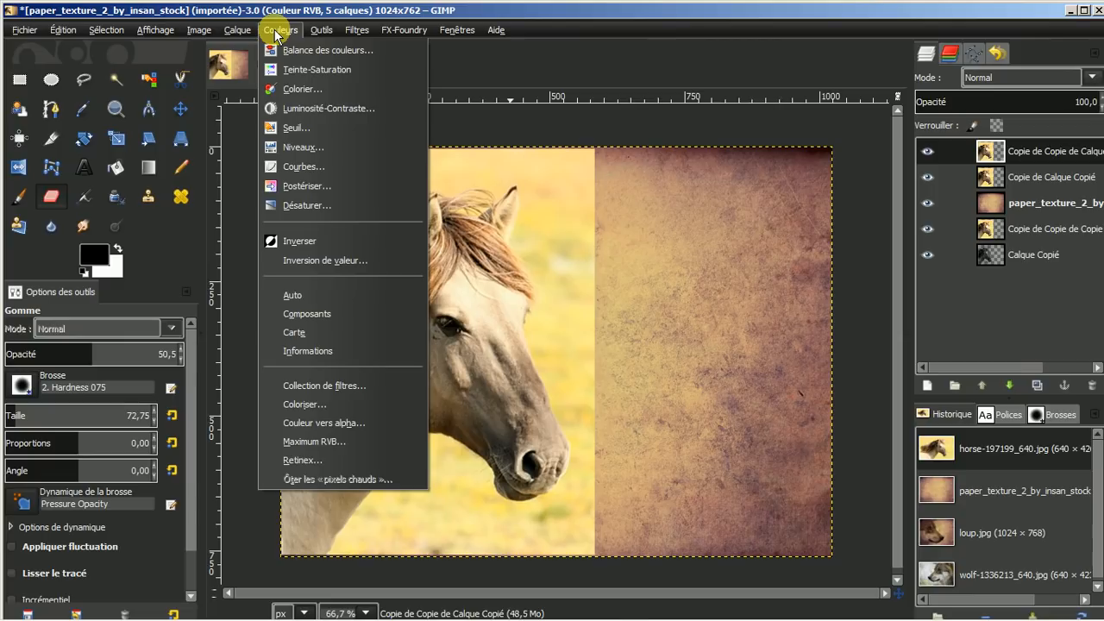
{"action": "left_click", "coordinate": [288, 91]}
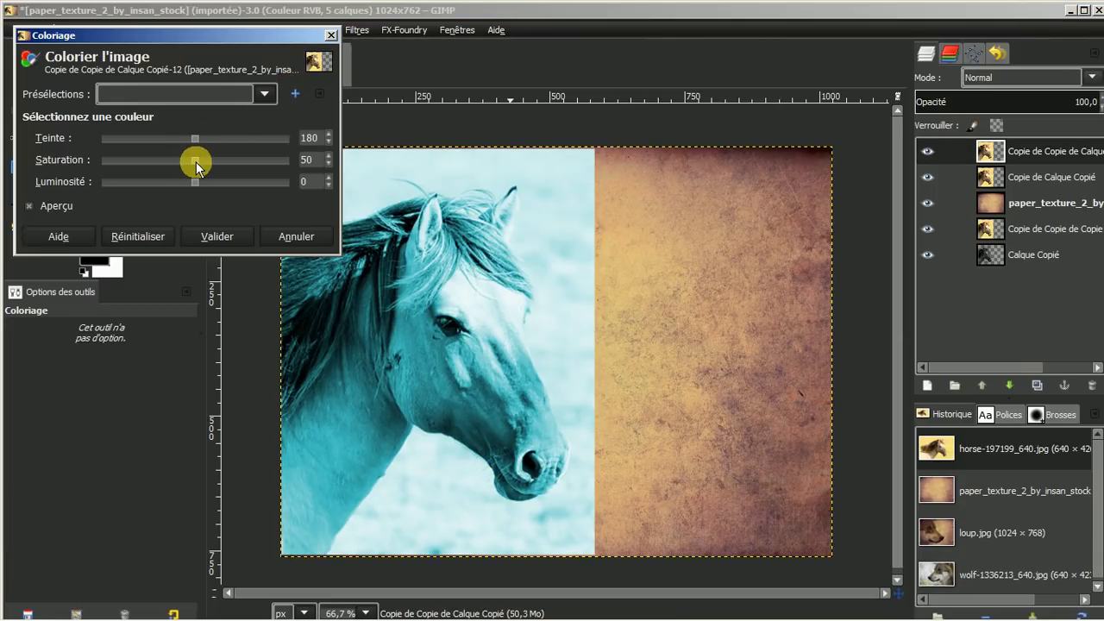
{"action": "left_click_drag", "start_coordinate": [193, 161], "coordinate": [98, 171]}
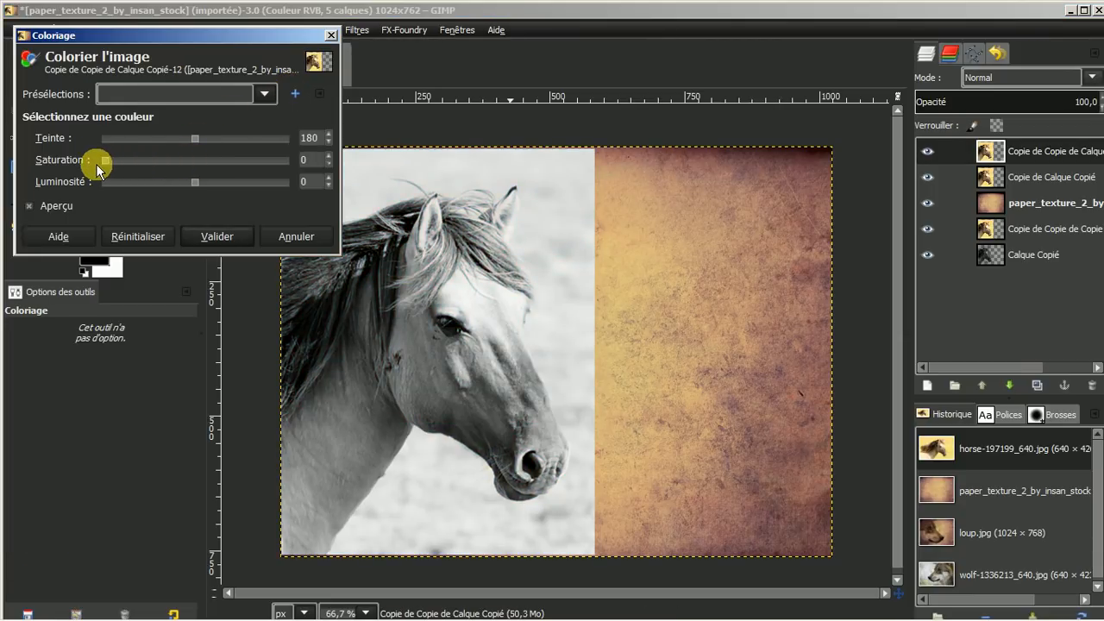
{"action": "left_click", "coordinate": [226, 231]}
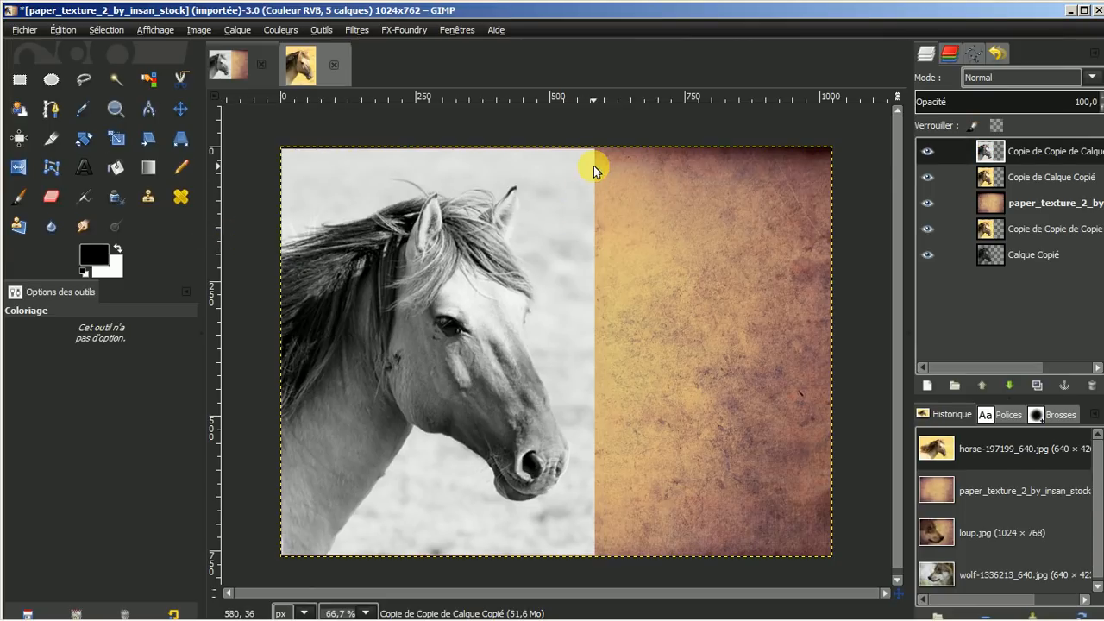
Step: Boost the top layer's contrast with Courbes, pulling the white point slightly inward and the black point to about 63
{"action": "left_click", "coordinate": [281, 31]}
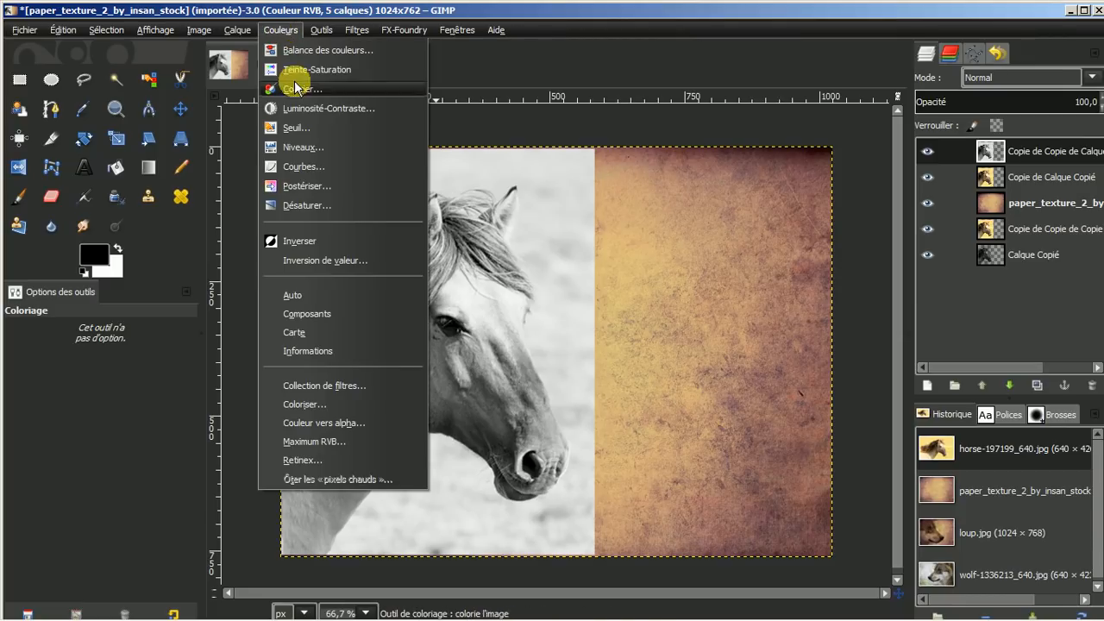
{"action": "left_click", "coordinate": [296, 169]}
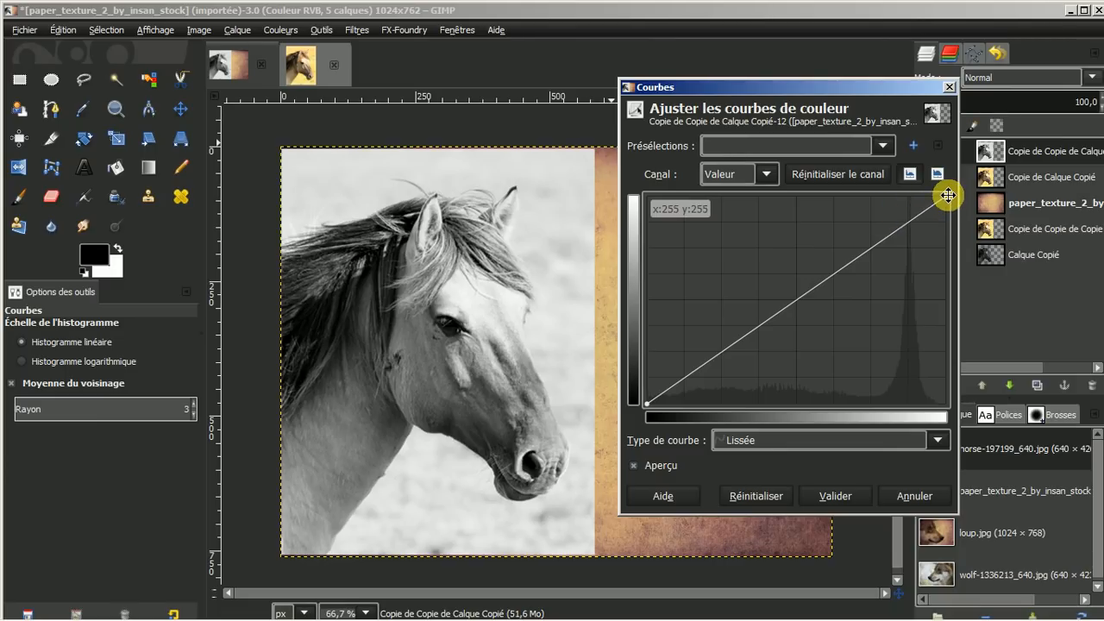
{"action": "left_click_drag", "start_coordinate": [946, 196], "coordinate": [915, 195]}
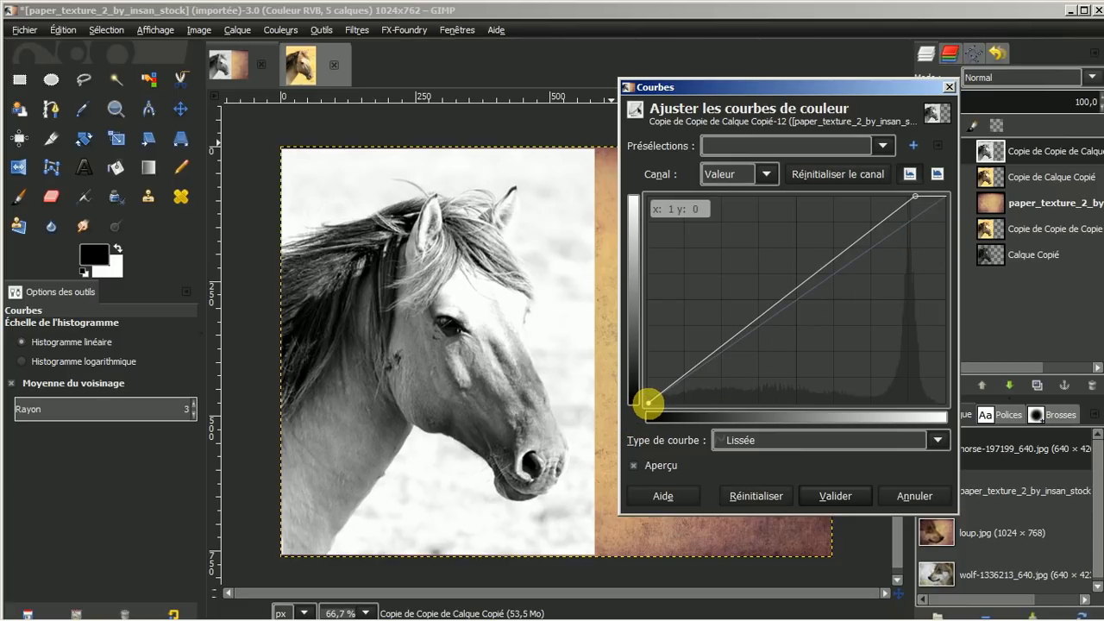
{"action": "left_click_drag", "start_coordinate": [647, 402], "coordinate": [720, 405]}
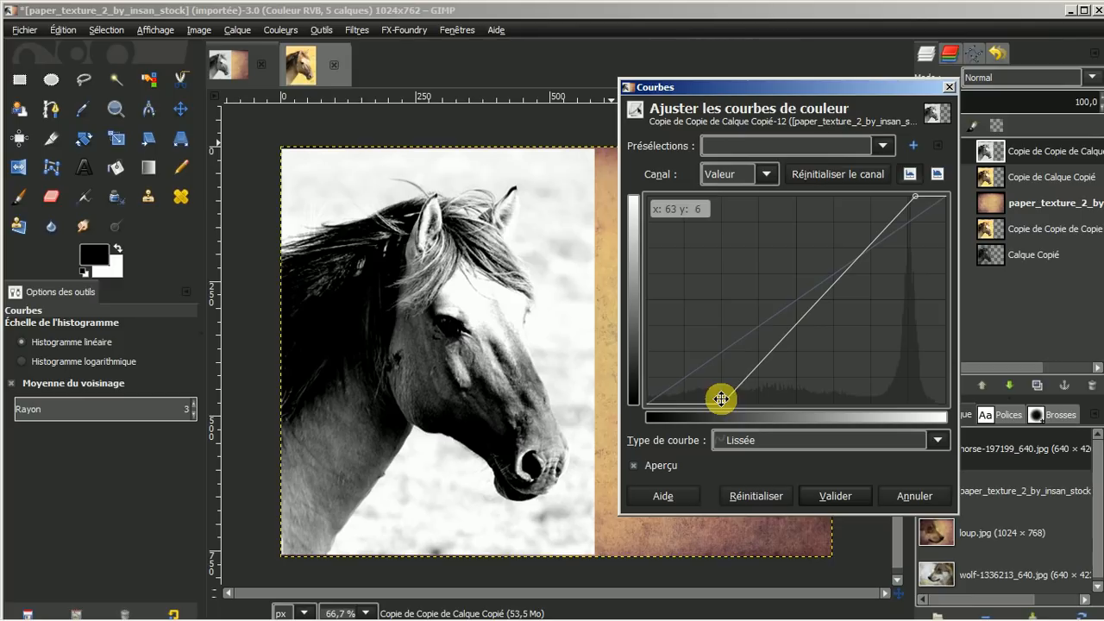
{"action": "left_click", "coordinate": [835, 497]}
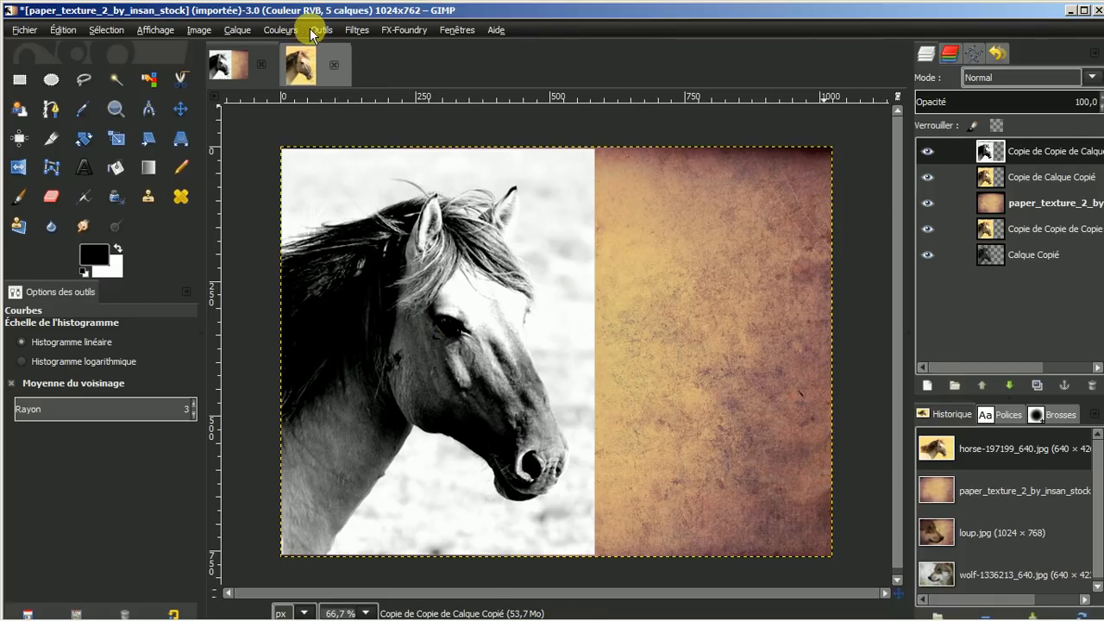
Step: Invert the black-and-white horse layer's colours and copy the result to the clipboard
{"action": "left_click", "coordinate": [283, 31]}
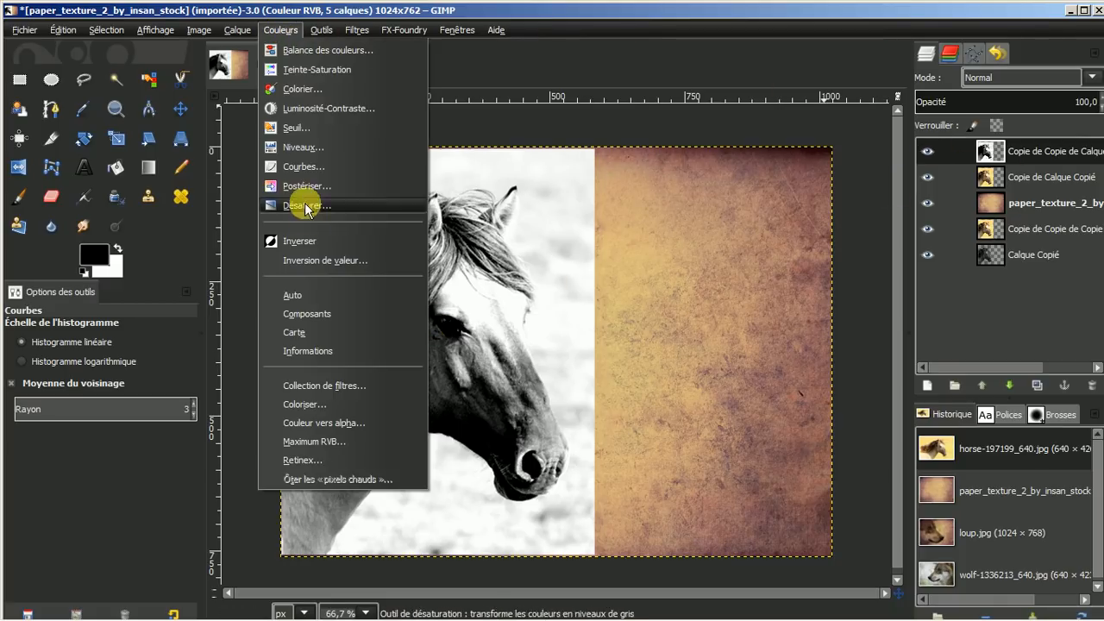
{"action": "left_click", "coordinate": [304, 242]}
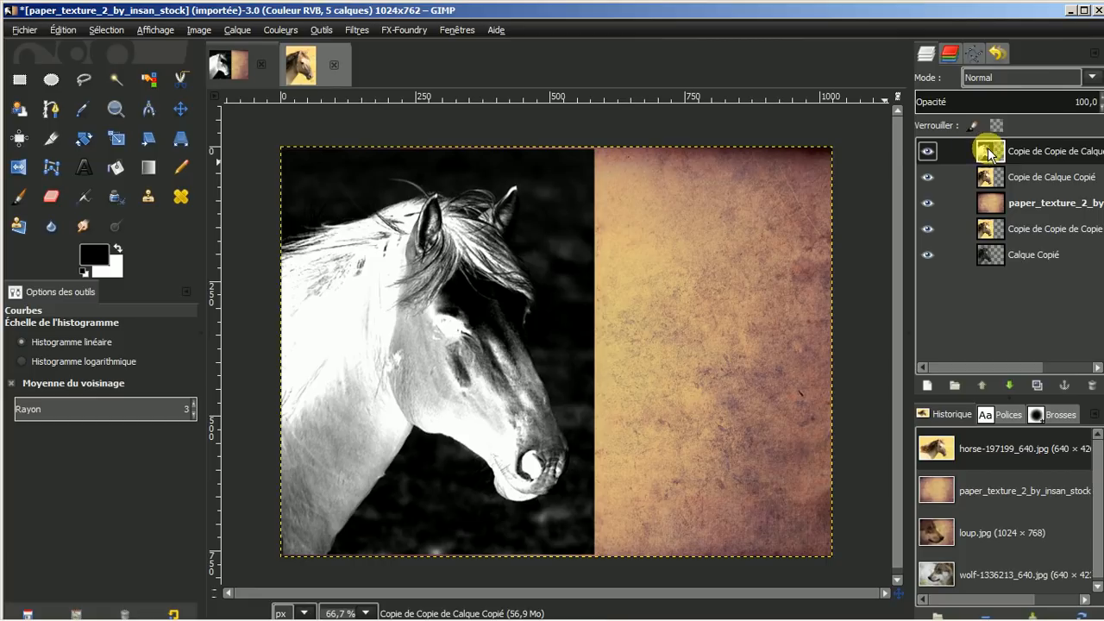
{"action": "left_click", "coordinate": [61, 33]}
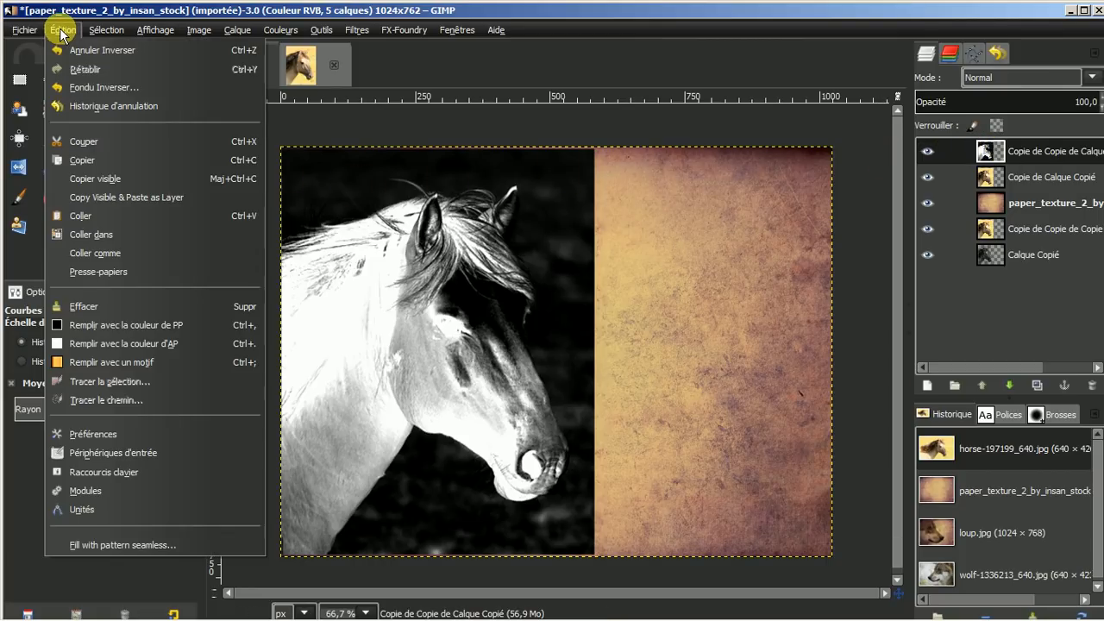
{"action": "left_click", "coordinate": [80, 160]}
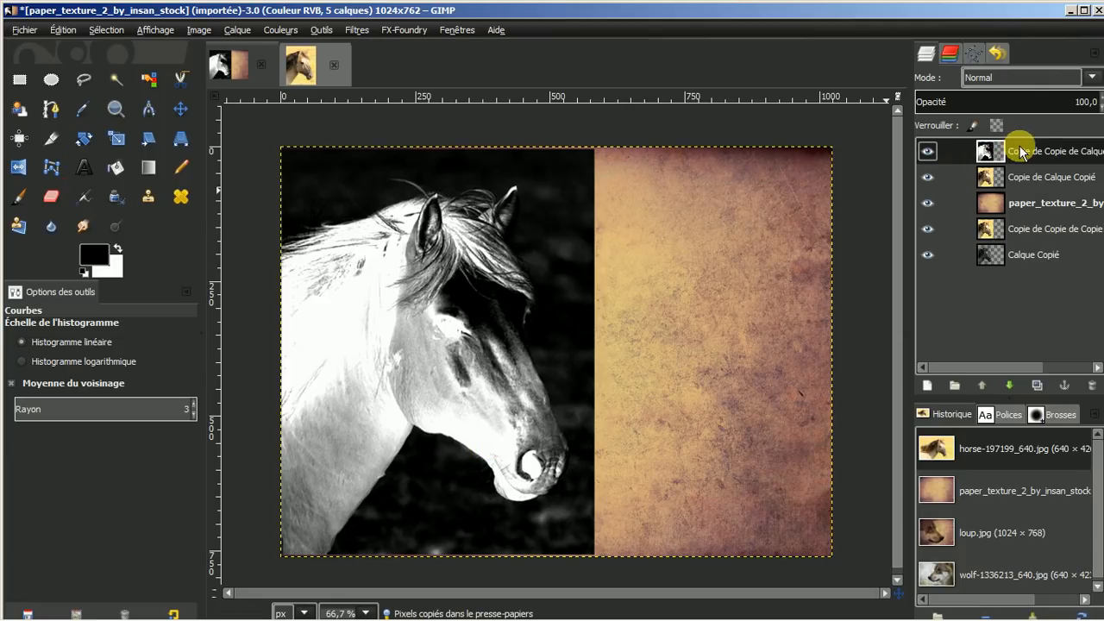
Step: Delete the inverted layer and add a white (opacité complète) layer mask to the colour horse layer
{"action": "left_click", "coordinate": [1093, 390]}
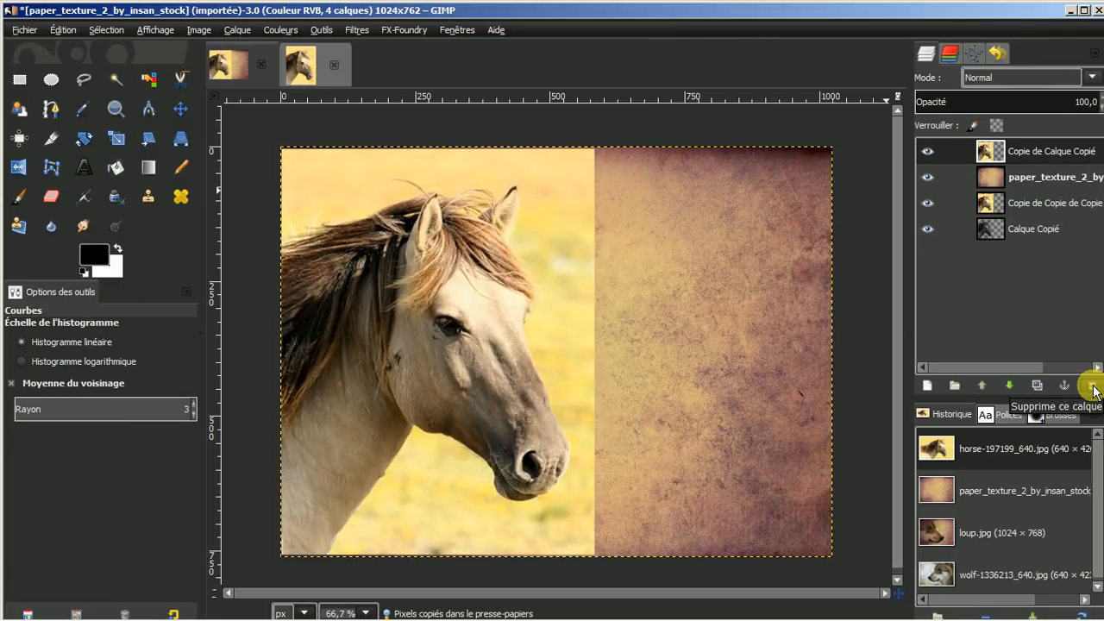
{"action": "right_click", "coordinate": [1023, 153]}
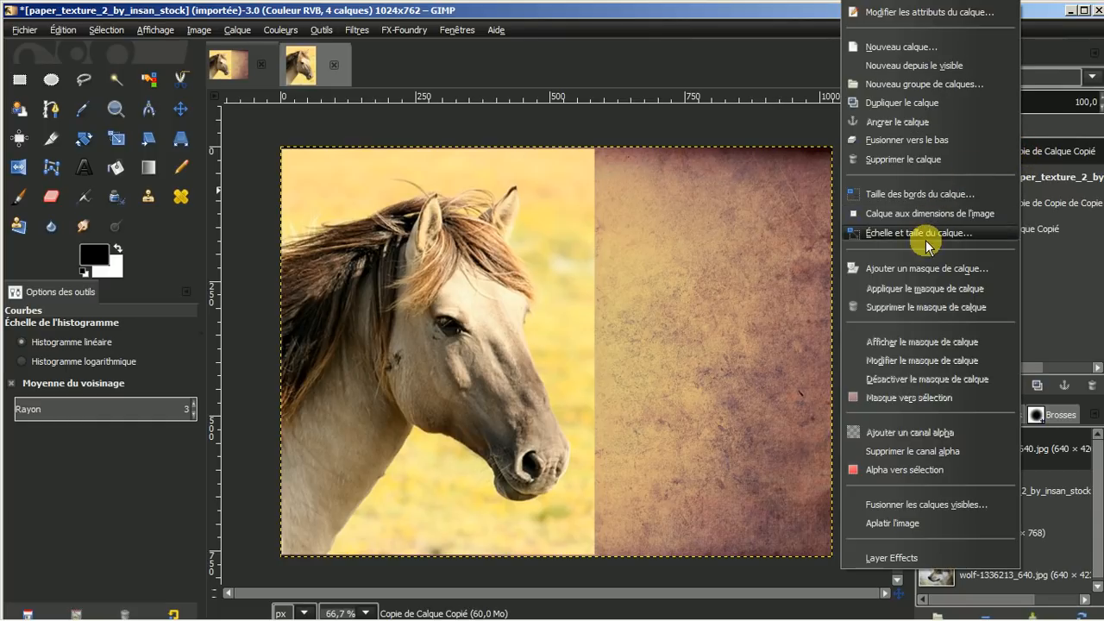
{"action": "left_click", "coordinate": [921, 270]}
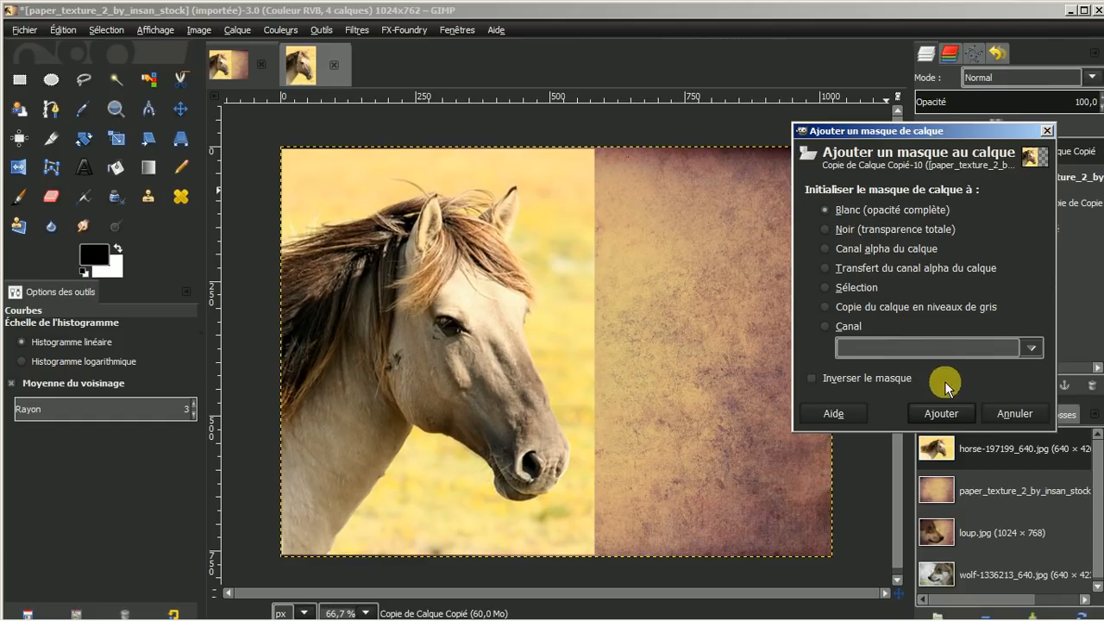
{"action": "left_click", "coordinate": [938, 413]}
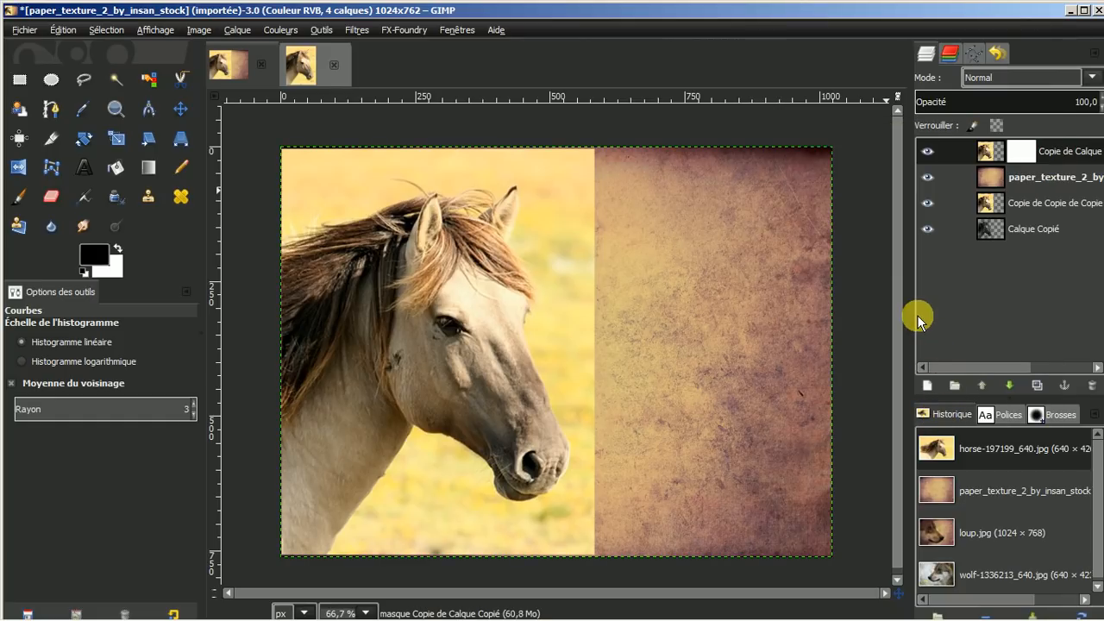
Step: Paste the copied inverted horse image into the colour horse layer's mask and anchor the floating selection
{"action": "left_click", "coordinate": [987, 151]}
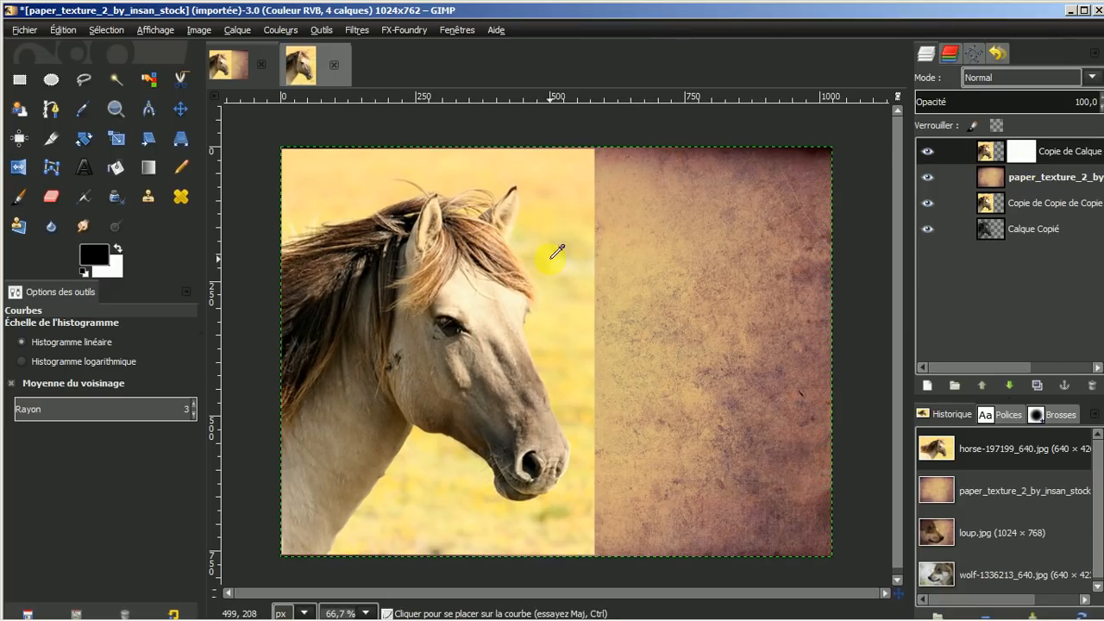
{"action": "left_click", "coordinate": [1020, 152]}
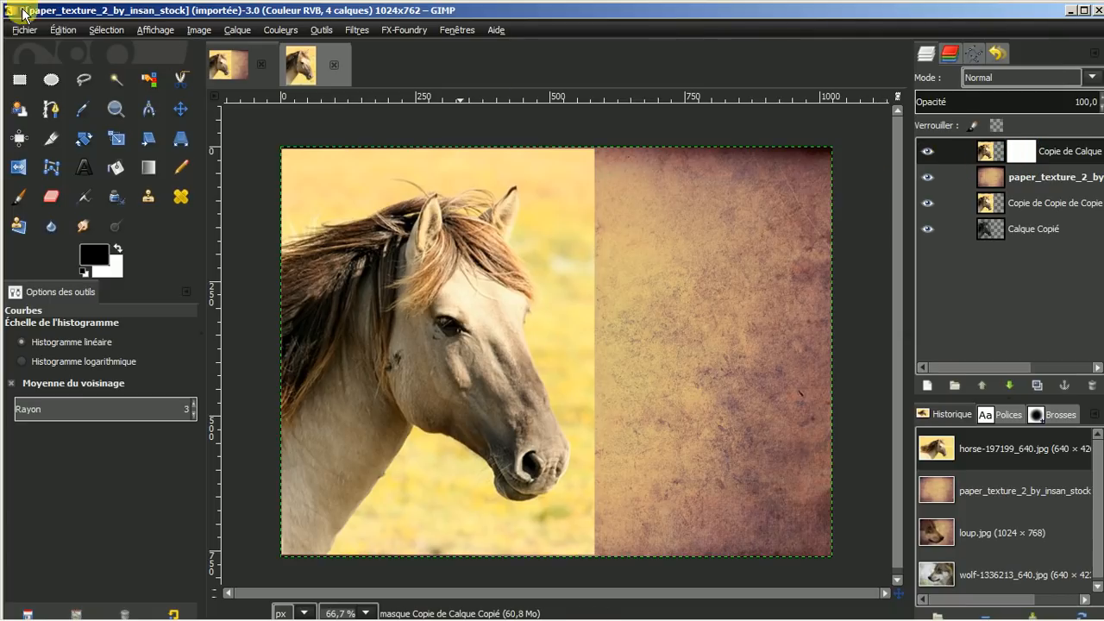
{"action": "left_click", "coordinate": [60, 32]}
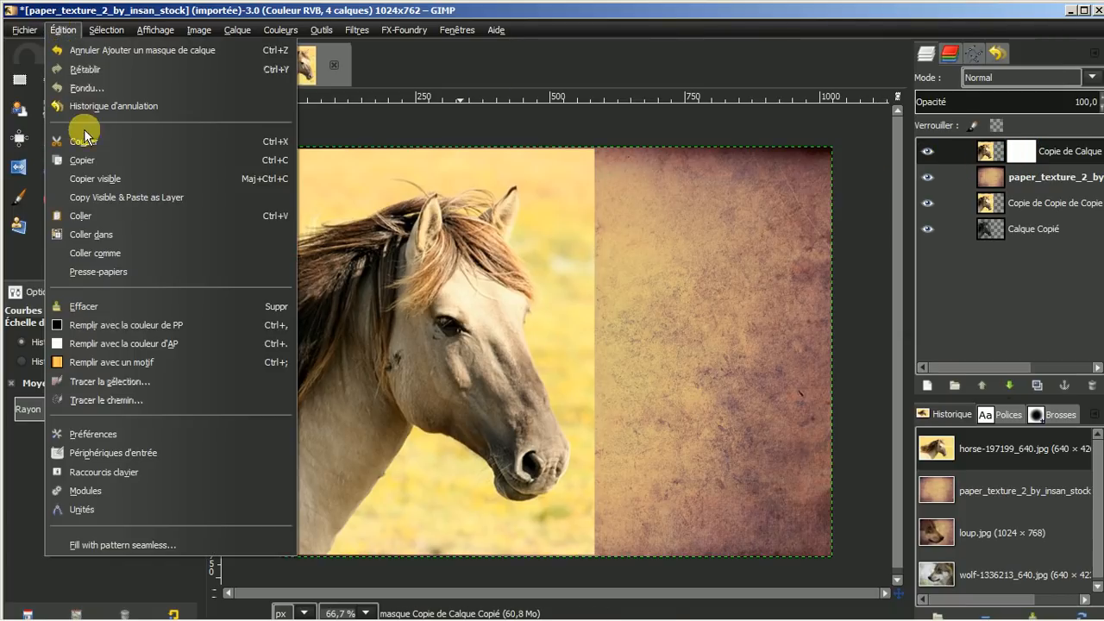
{"action": "left_click", "coordinate": [93, 217]}
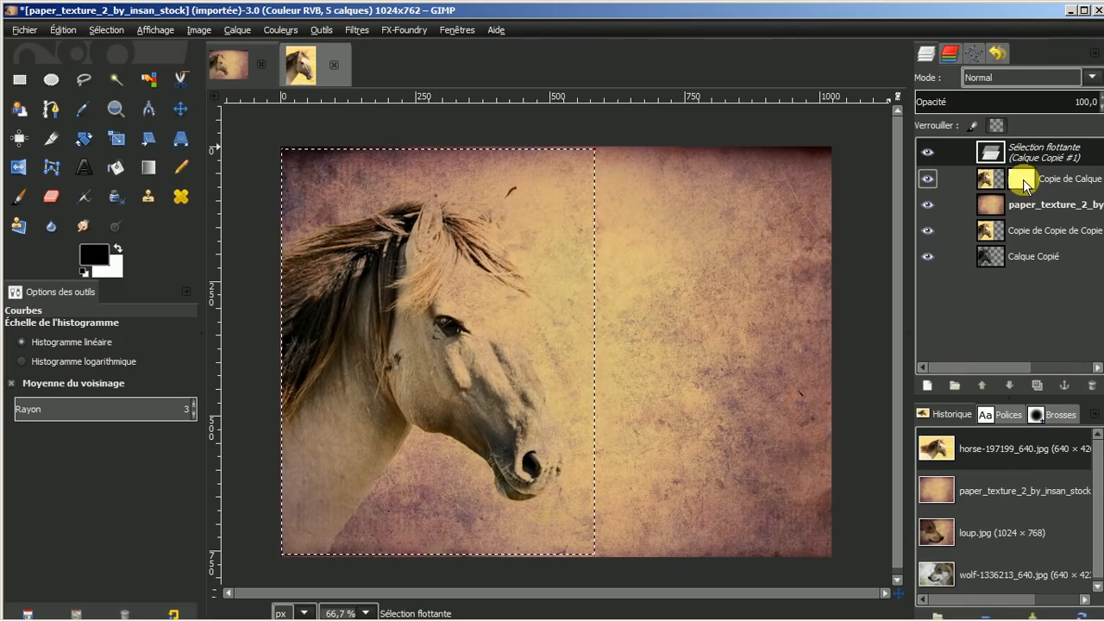
{"action": "left_click", "coordinate": [1063, 386]}
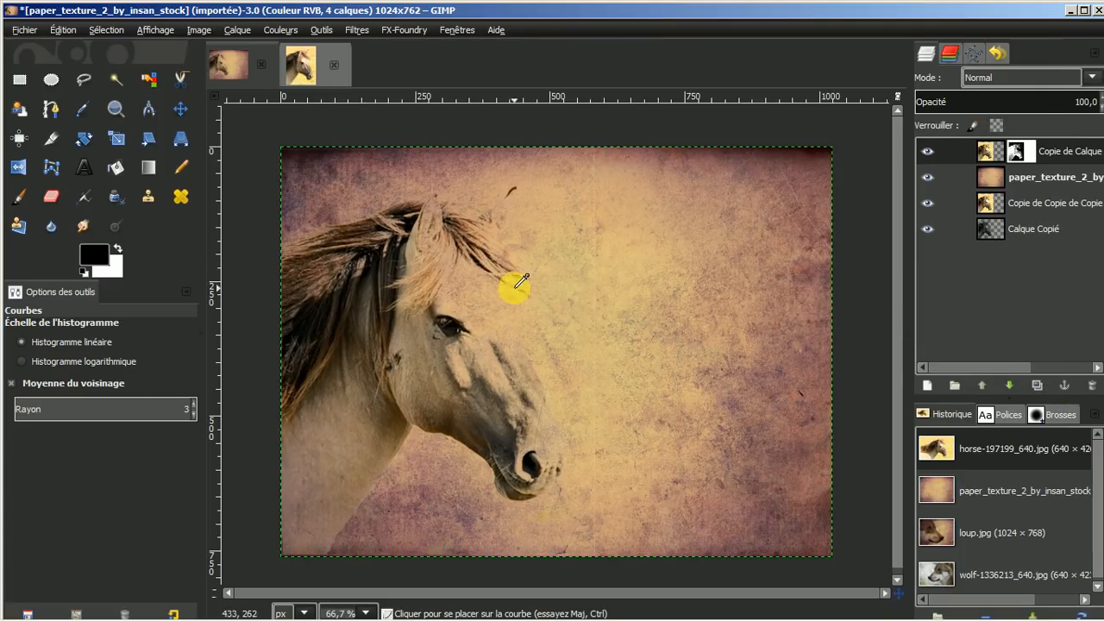
Step: Apply the mask to the top horse layer and duplicate the resulting layer
{"action": "right_click", "coordinate": [1058, 152]}
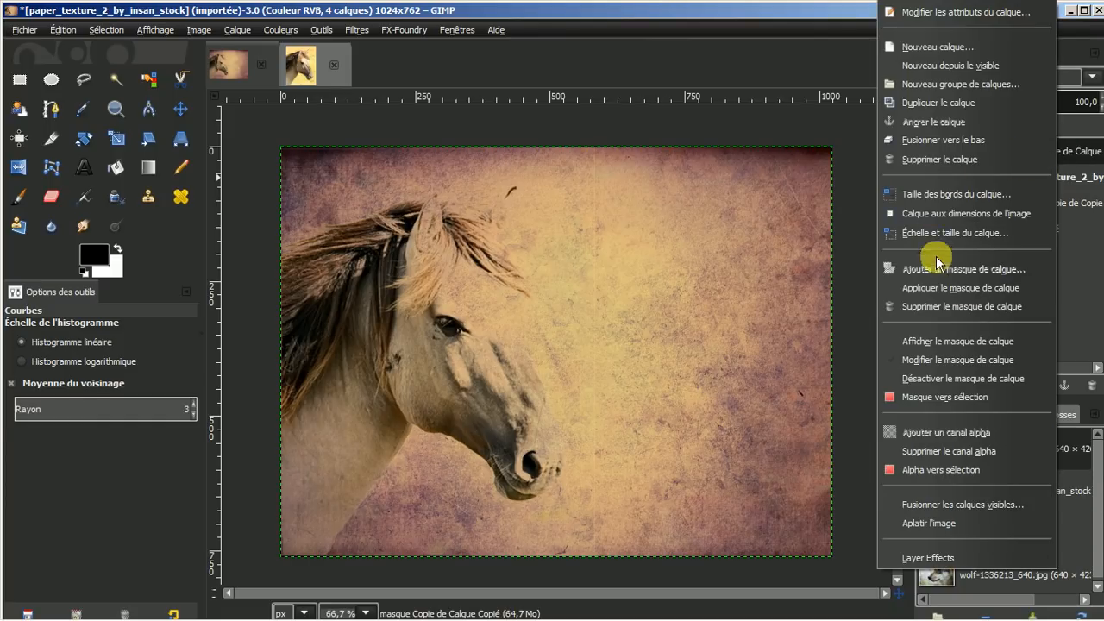
{"action": "left_click", "coordinate": [977, 288]}
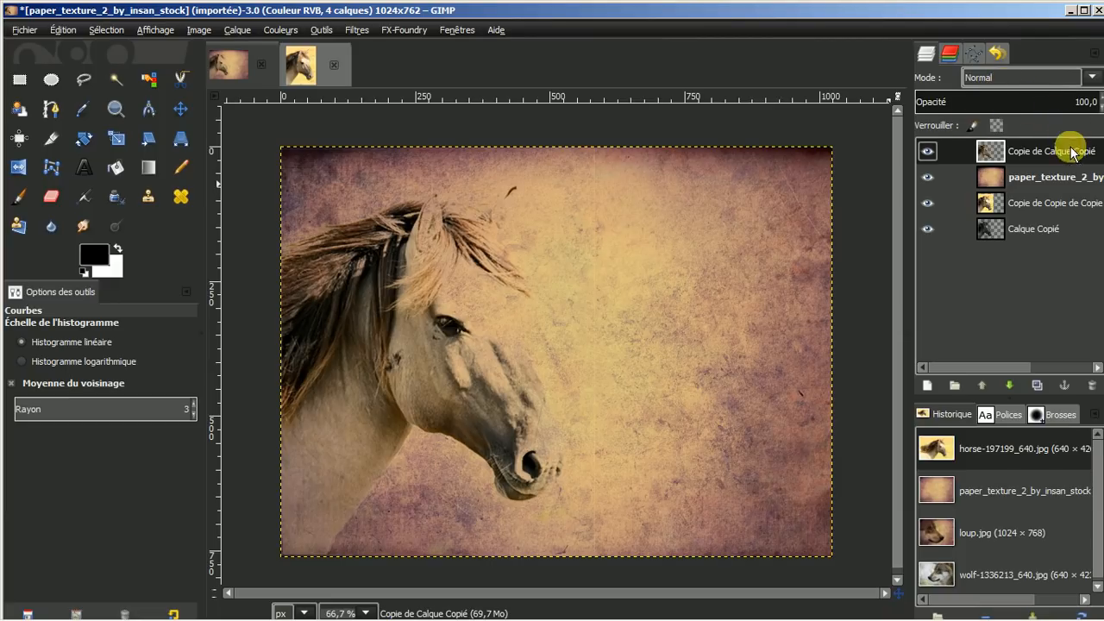
{"action": "left_click", "coordinate": [1037, 384]}
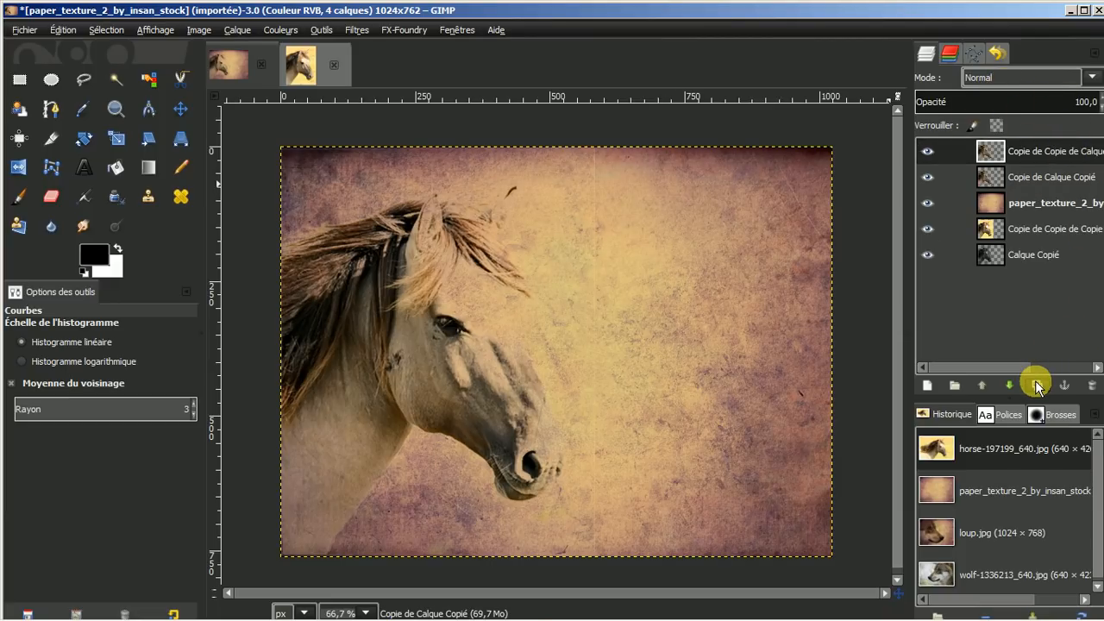
Step: Duplicate the masked horse layer two more times, and delete all the extra copies to leave a single masked layer
{"action": "left_click", "coordinate": [1036, 384]}
{"action": "left_click", "coordinate": [1036, 384]}
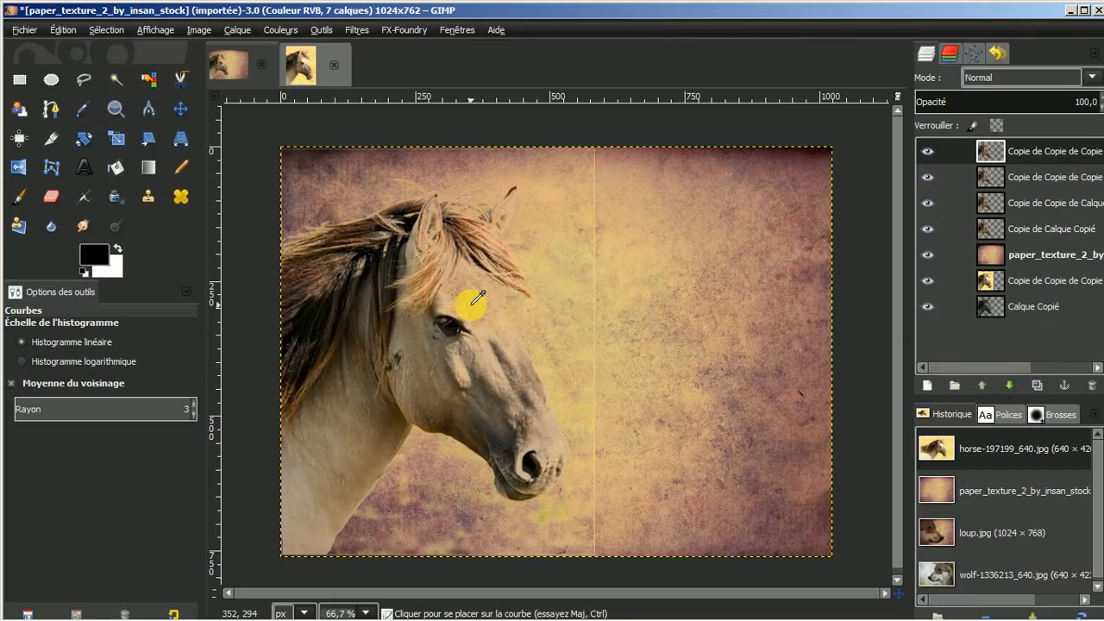
{"action": "left_click", "coordinate": [1092, 386]}
{"action": "left_click", "coordinate": [1092, 386]}
{"action": "left_click", "coordinate": [1091, 387]}
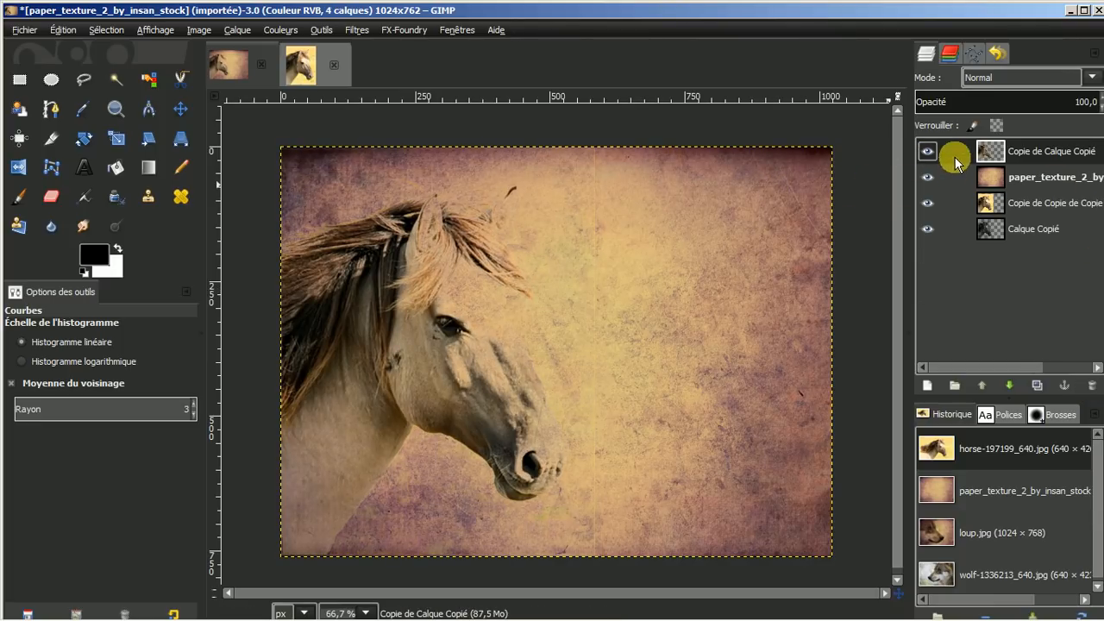
Step: Compare the masked colour horse and the black-and-white horse in isolation, leaving only the masked colour horse and paper texture layers visible
{"action": "left_click", "coordinate": [927, 152], "text": "shift"}
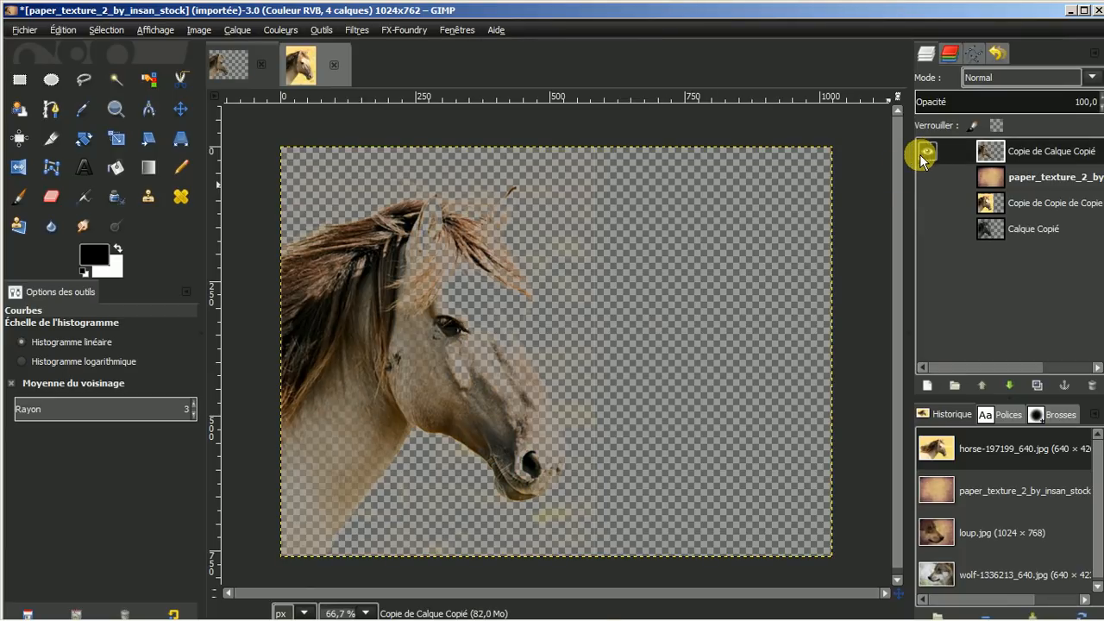
{"action": "left_click", "coordinate": [934, 227], "text": "shift"}
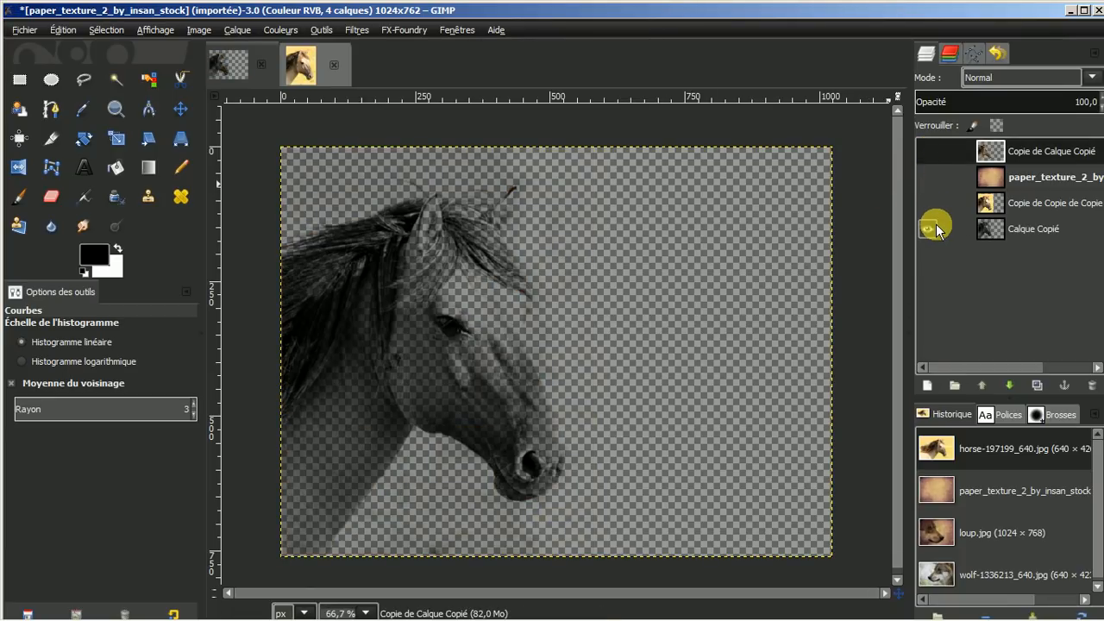
{"action": "left_click", "coordinate": [928, 153], "text": "shift"}
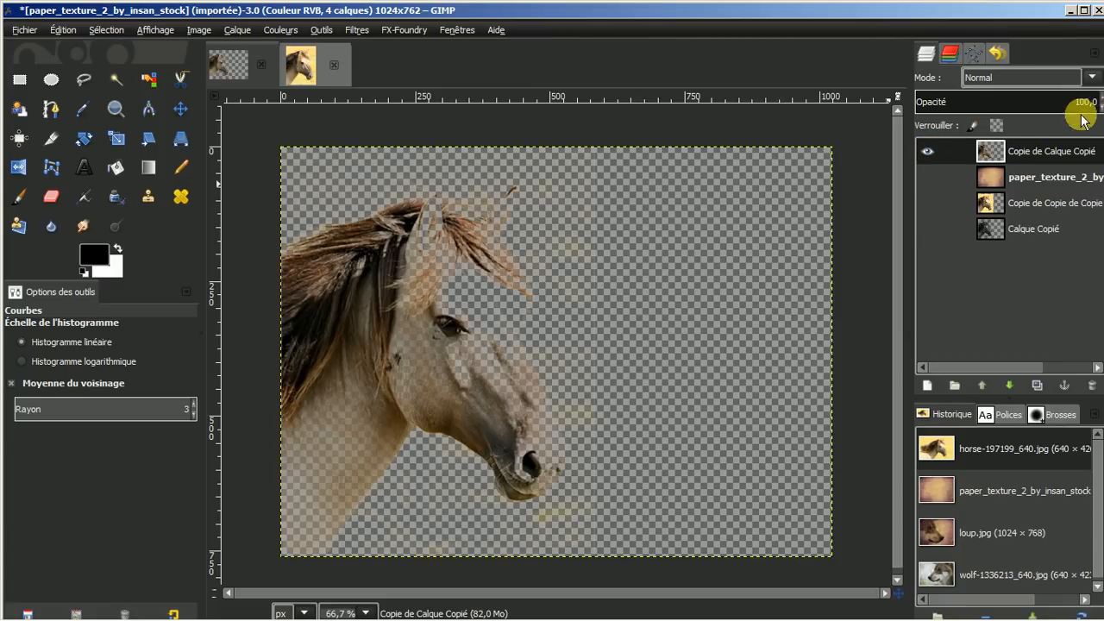
{"action": "left_click", "coordinate": [1094, 77]}
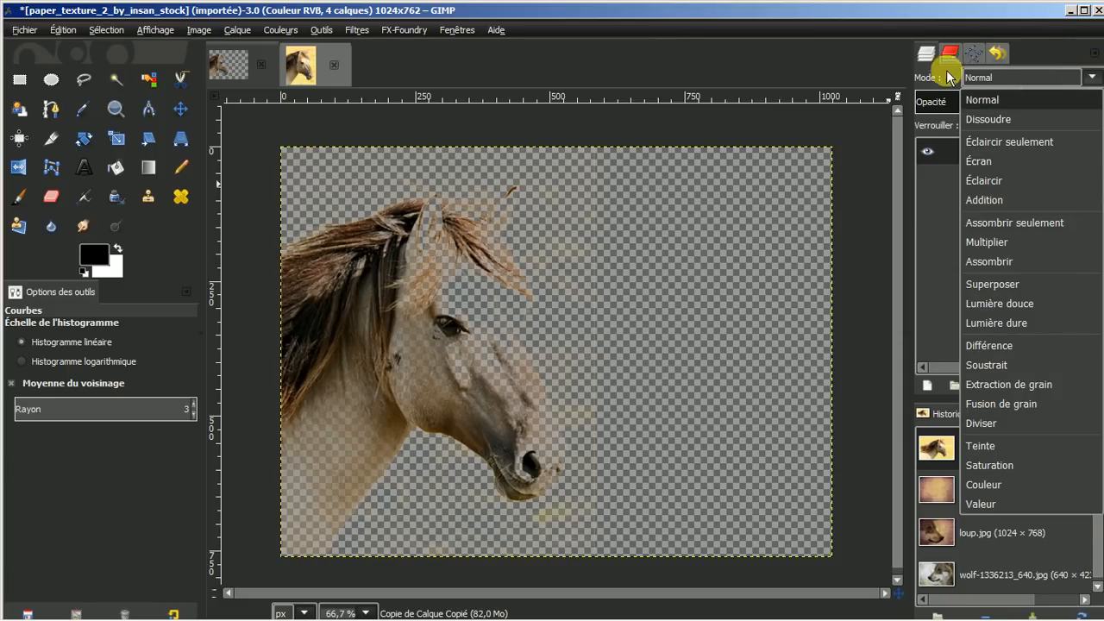
{"action": "left_click", "coordinate": [869, 56]}
{"action": "left_click", "coordinate": [928, 177]}
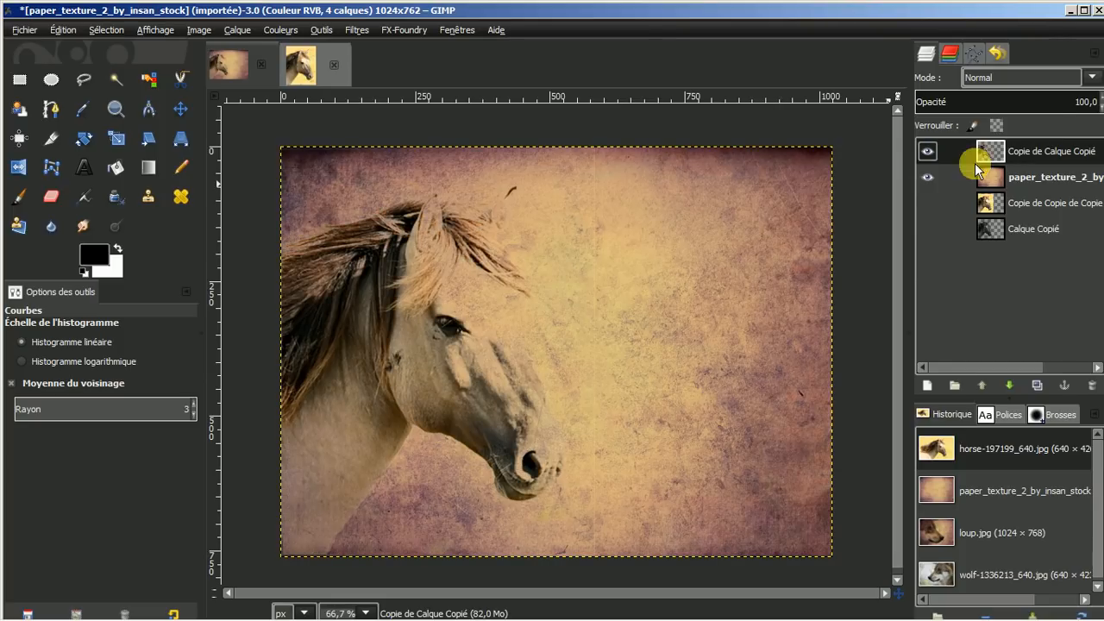
Step: Try the Fusion de grain, Multiplier and Superposer blend modes on the masked horse layer
{"action": "left_click", "coordinate": [1093, 79]}
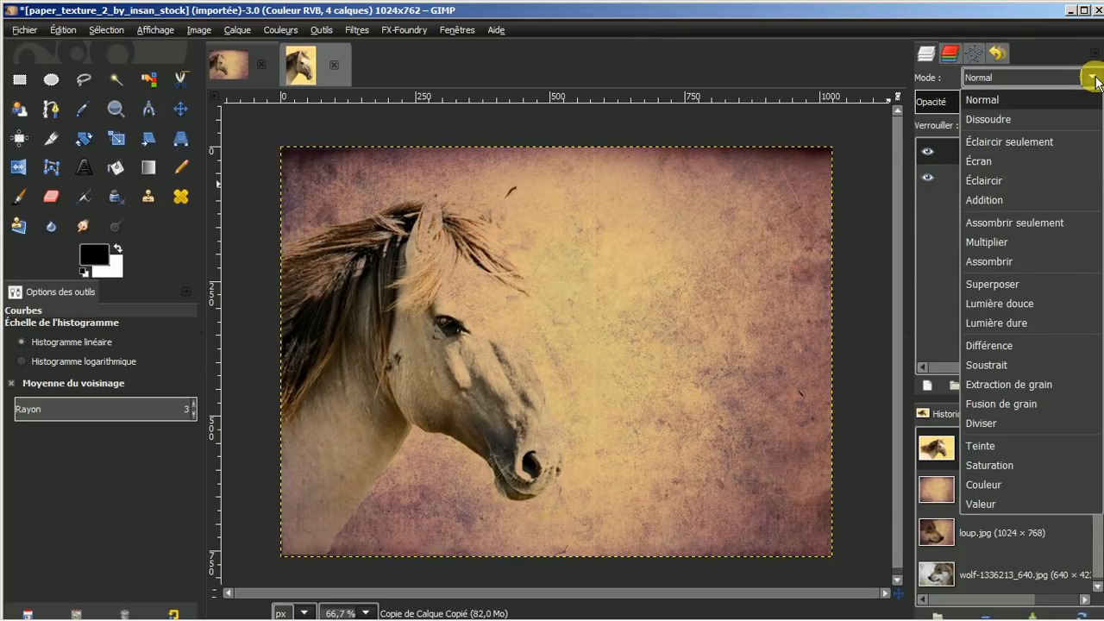
{"action": "left_click", "coordinate": [997, 405]}
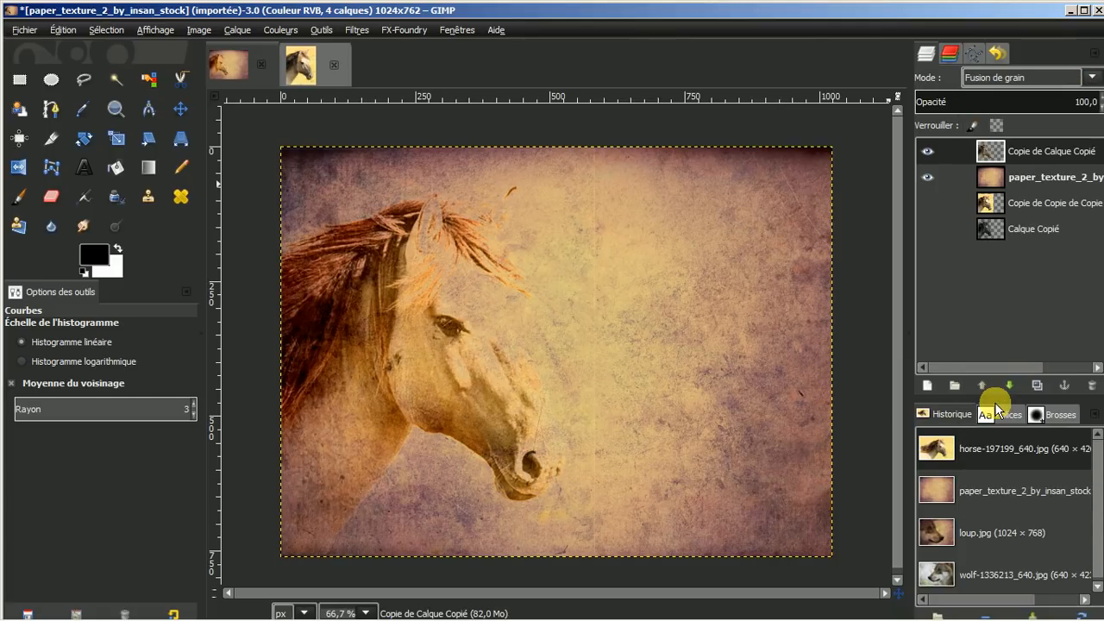
{"action": "left_click", "coordinate": [1090, 77]}
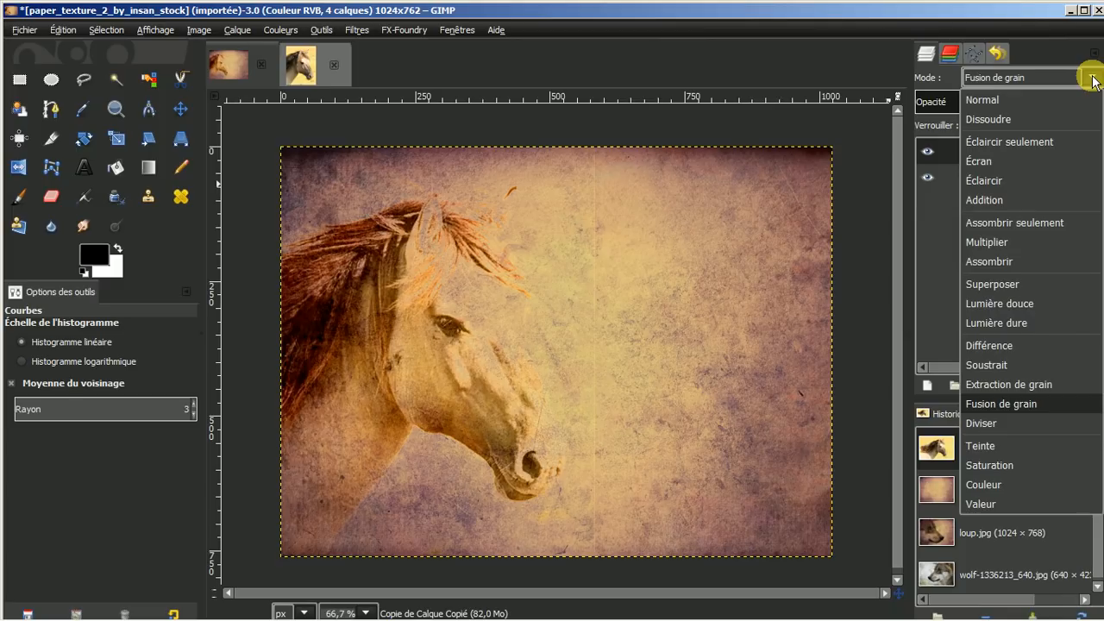
{"action": "left_click", "coordinate": [1005, 242]}
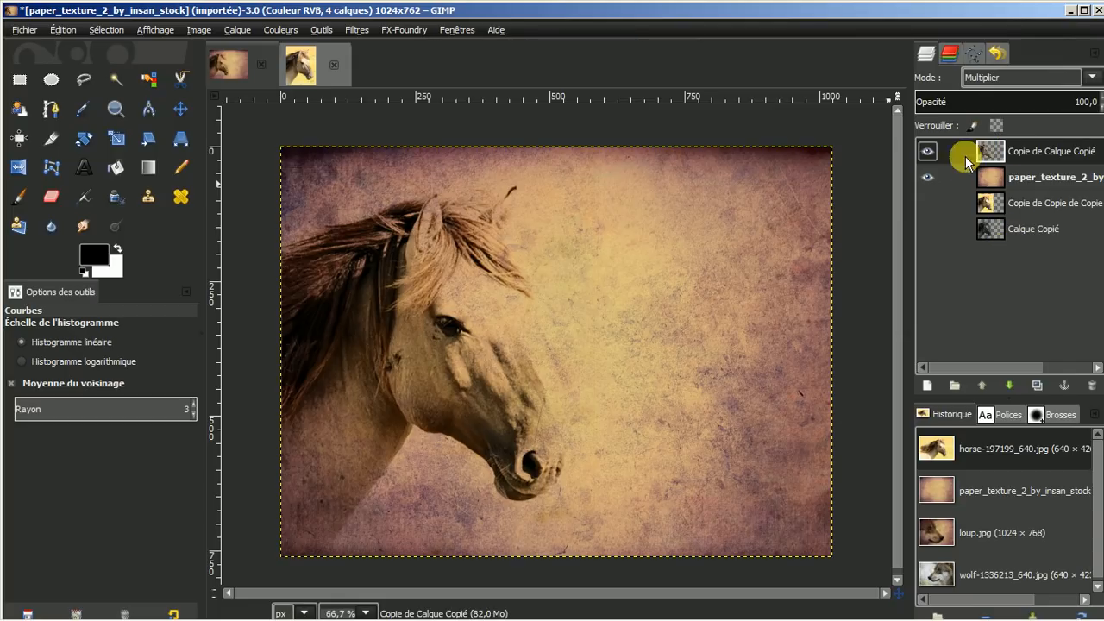
{"action": "left_click", "coordinate": [1092, 78]}
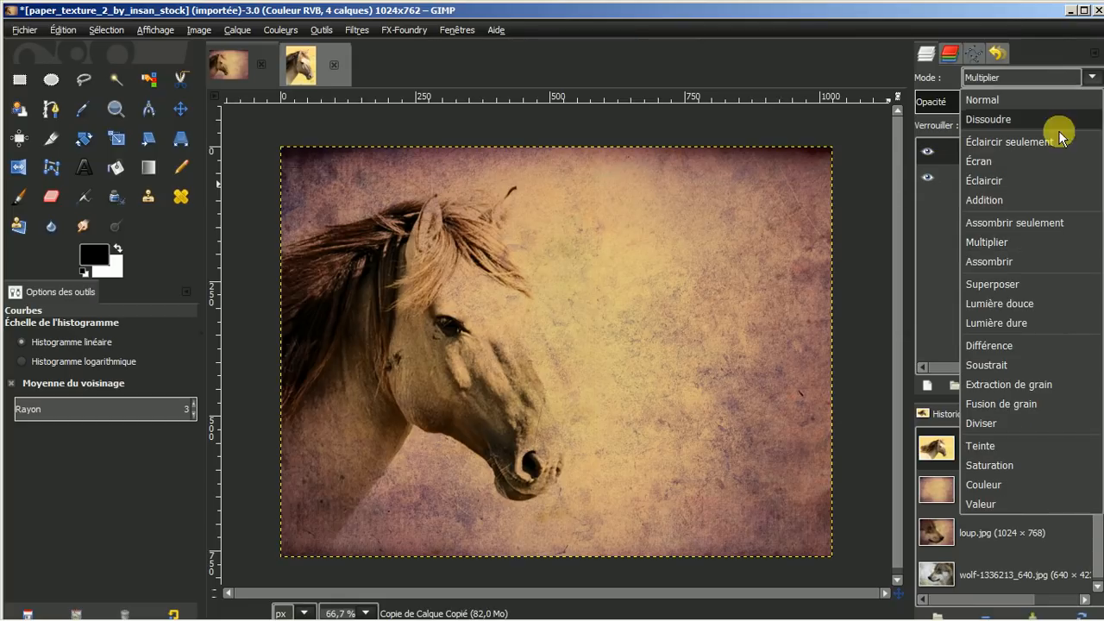
{"action": "left_click", "coordinate": [989, 286]}
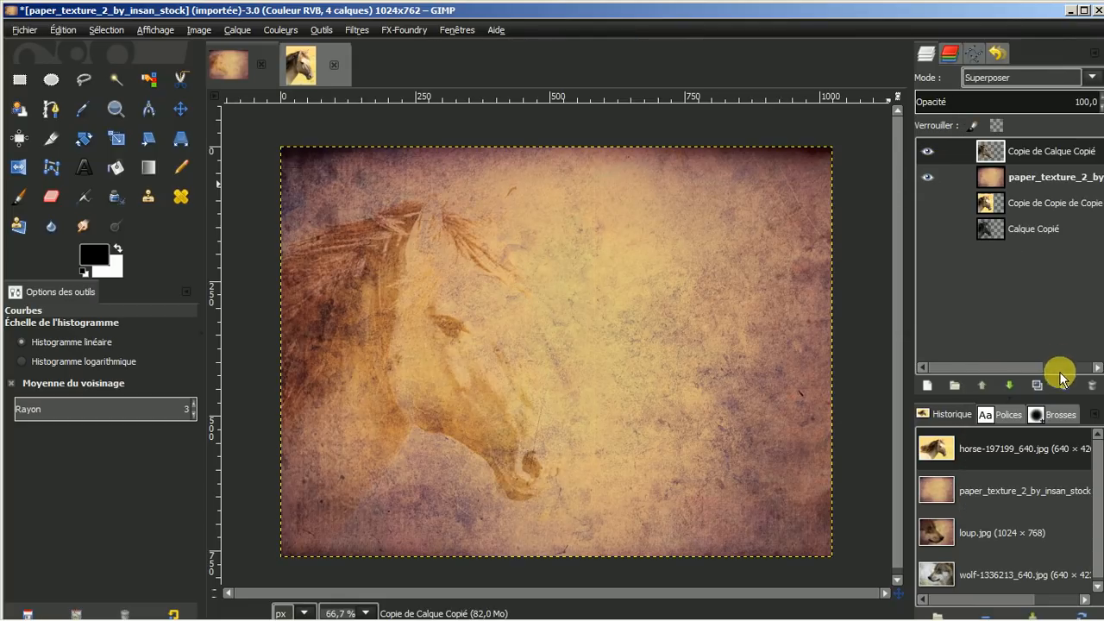
Step: Duplicate the Superposer horse layer twice to test a stronger effect, and delete both copies
{"action": "left_click", "coordinate": [1036, 385]}
{"action": "left_click", "coordinate": [1036, 385]}
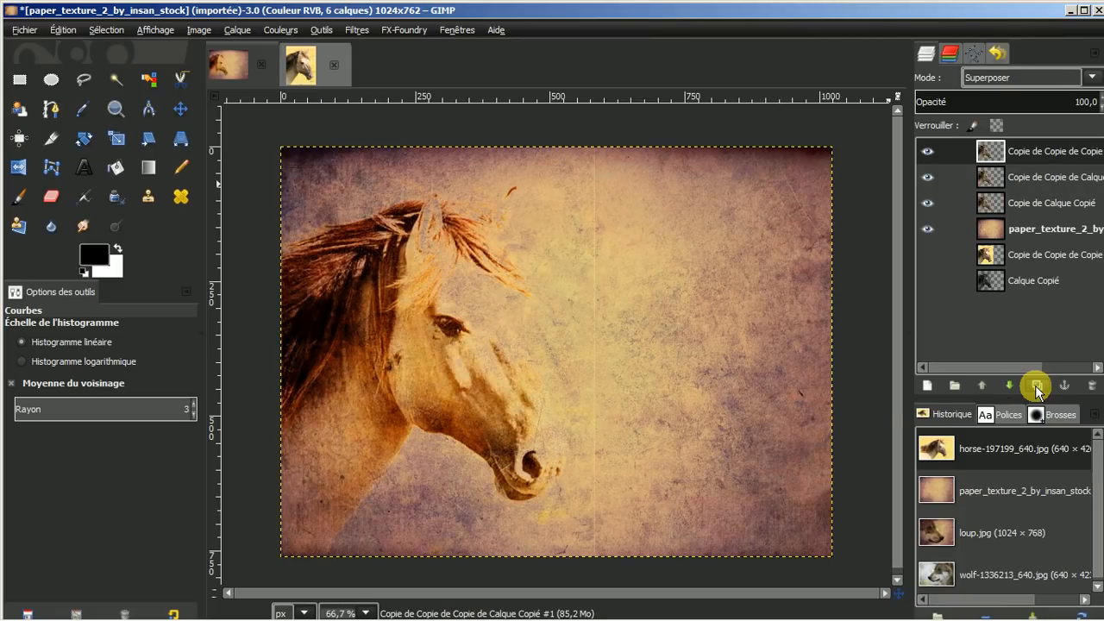
{"action": "left_click", "coordinate": [1092, 387]}
{"action": "left_click", "coordinate": [1092, 386]}
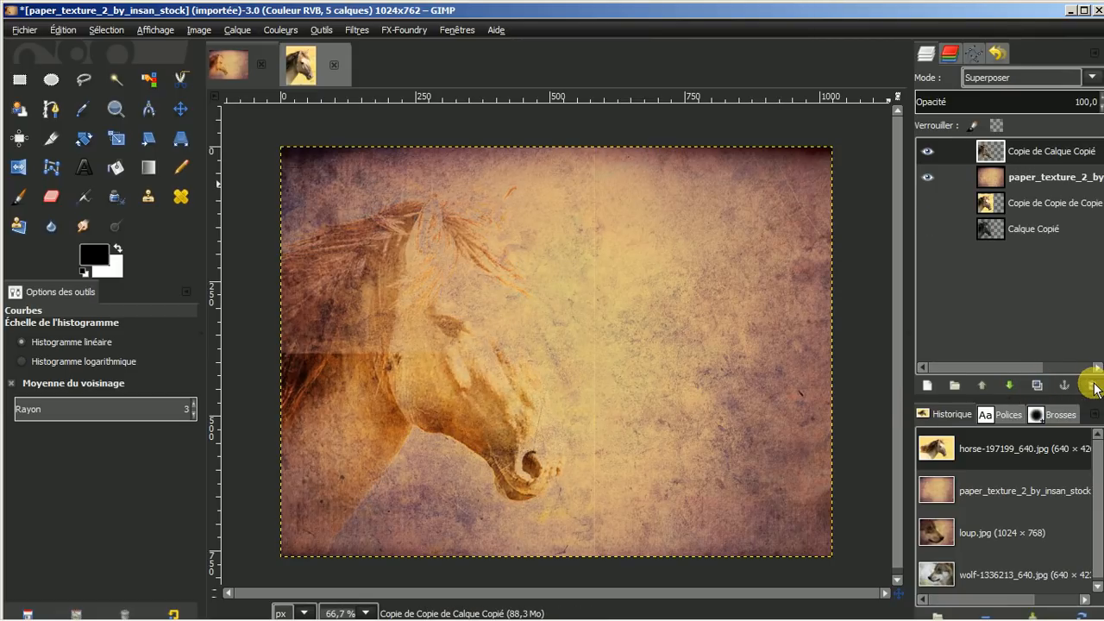
Step: Compare the Normal blend mode on the masked horse layer and set it to Multiplier
{"action": "left_click", "coordinate": [1092, 81]}
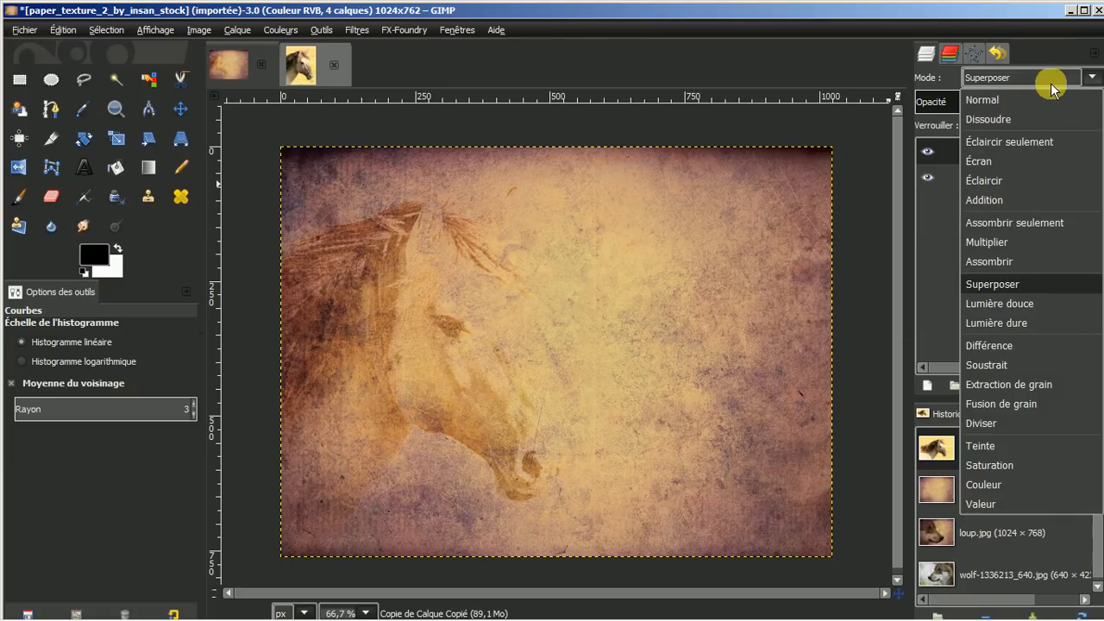
{"action": "left_click", "coordinate": [1014, 102]}
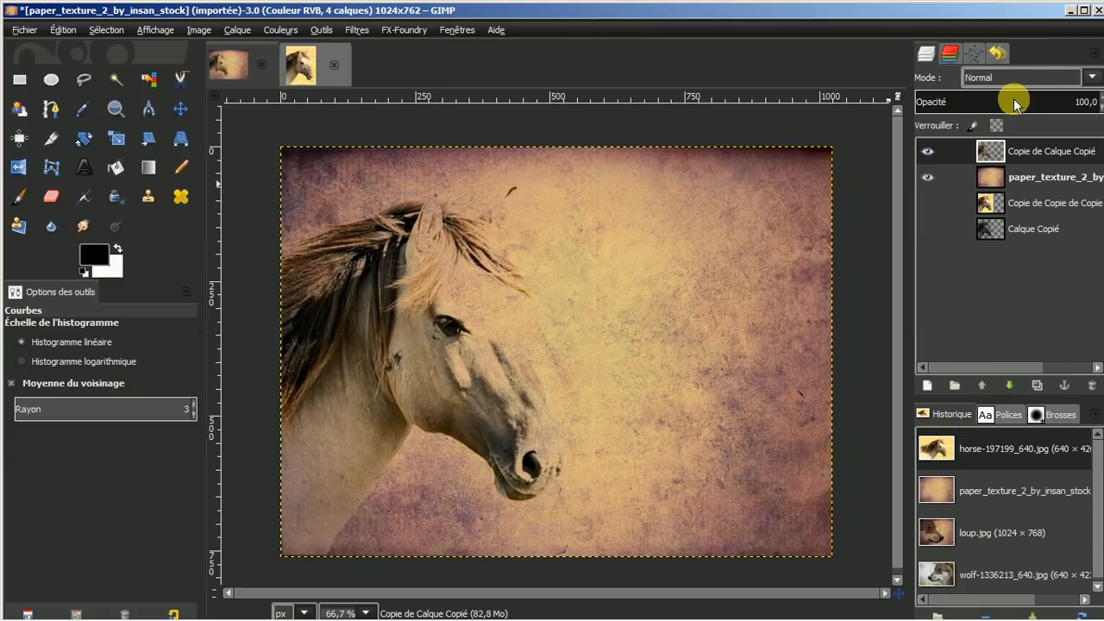
{"action": "left_click", "coordinate": [1090, 78]}
{"action": "left_click", "coordinate": [1000, 250]}
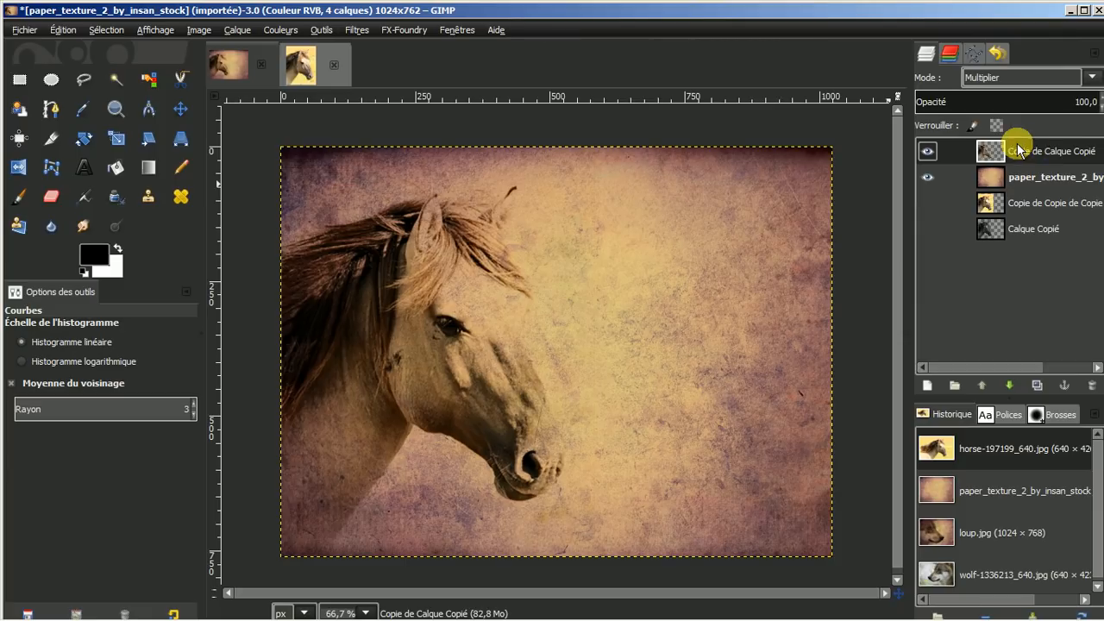
Step: Lower the masked horse layer beneath the paper texture and raise the unmasked colour horse layer to the top of the stack
{"action": "left_click", "coordinate": [1009, 385]}
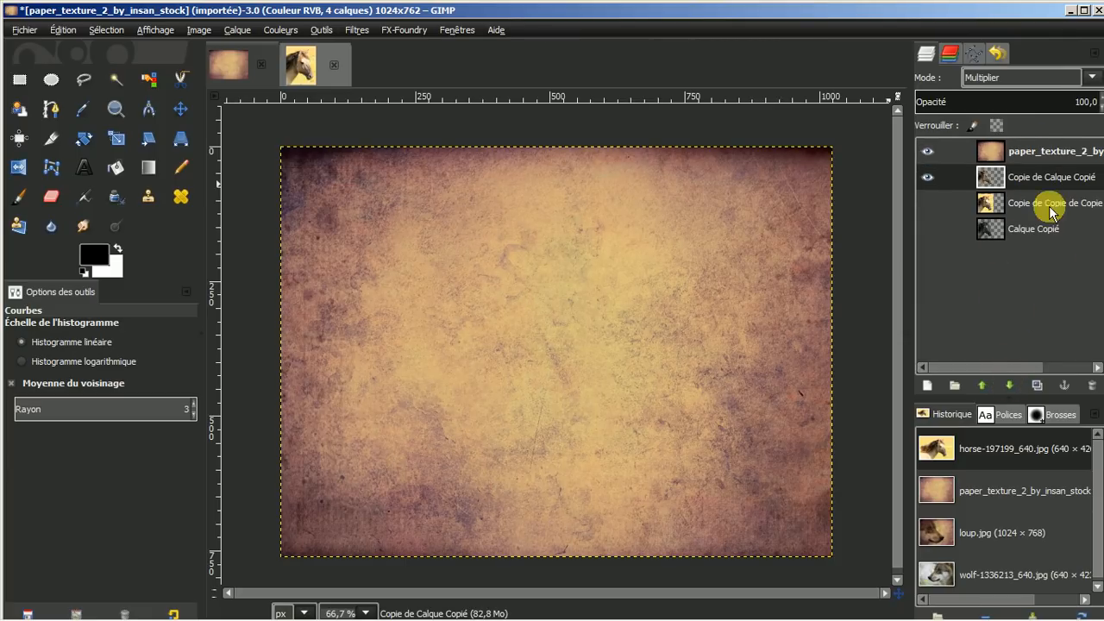
{"action": "left_click", "coordinate": [1021, 196]}
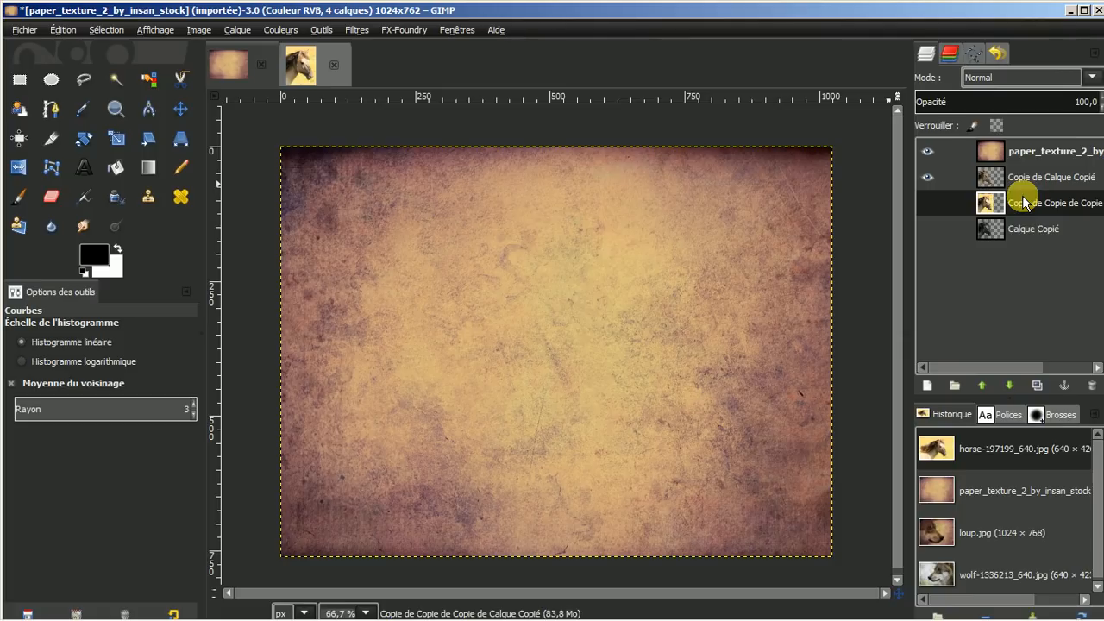
{"action": "left_click", "coordinate": [981, 385]}
{"action": "left_click", "coordinate": [981, 385]}
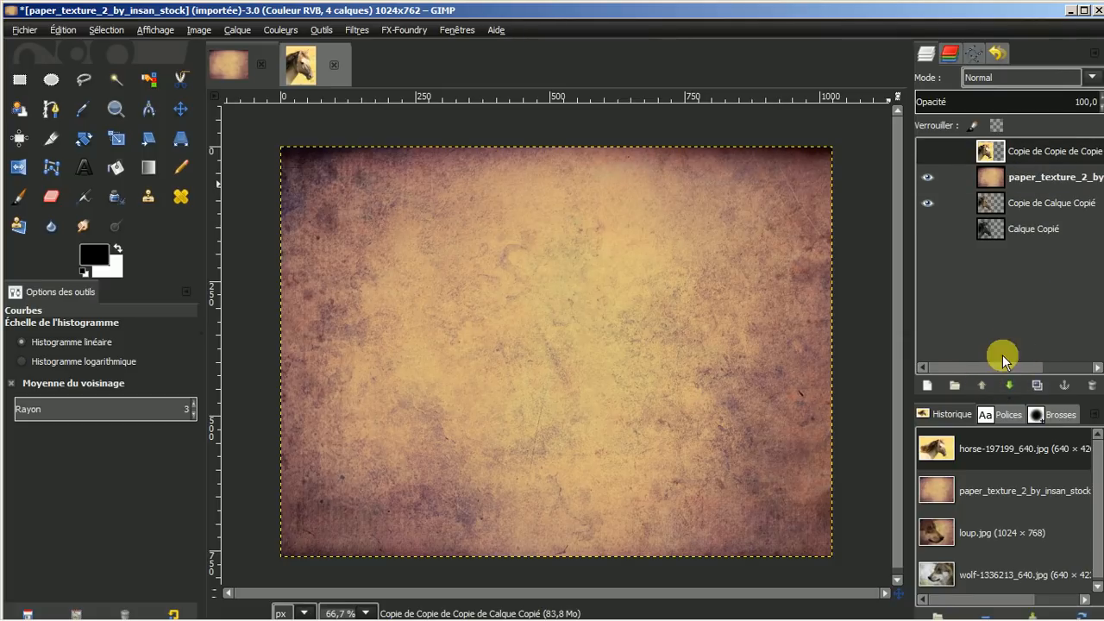
Step: Show the unmasked colour horse layer and hide the paper texture and masked horse layers
{"action": "left_click", "coordinate": [927, 152]}
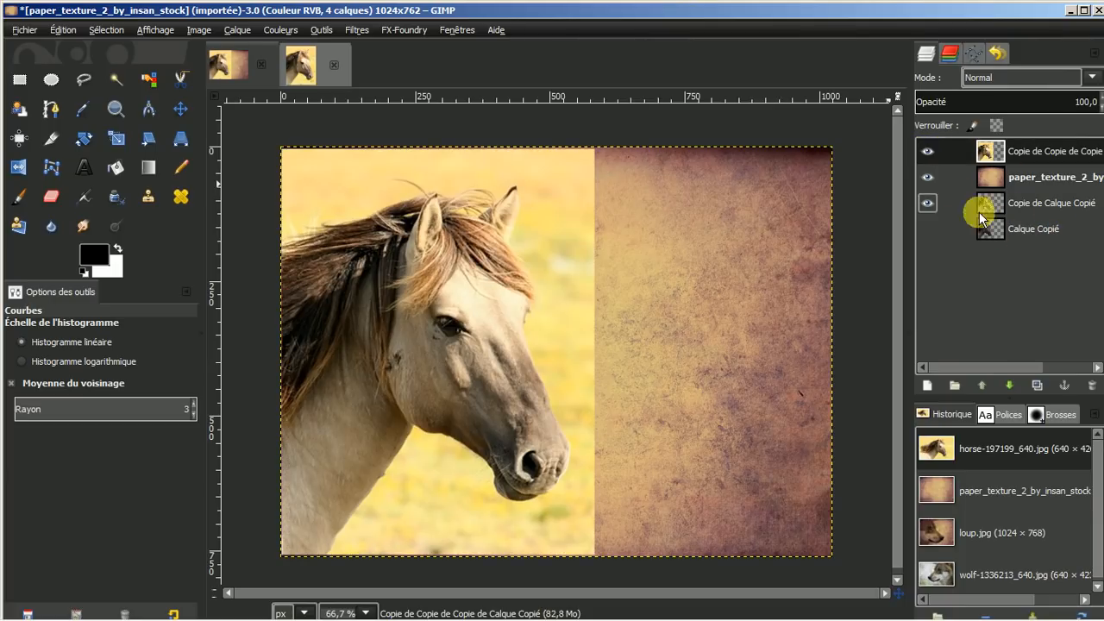
{"action": "left_click", "coordinate": [929, 177]}
{"action": "left_click", "coordinate": [928, 203]}
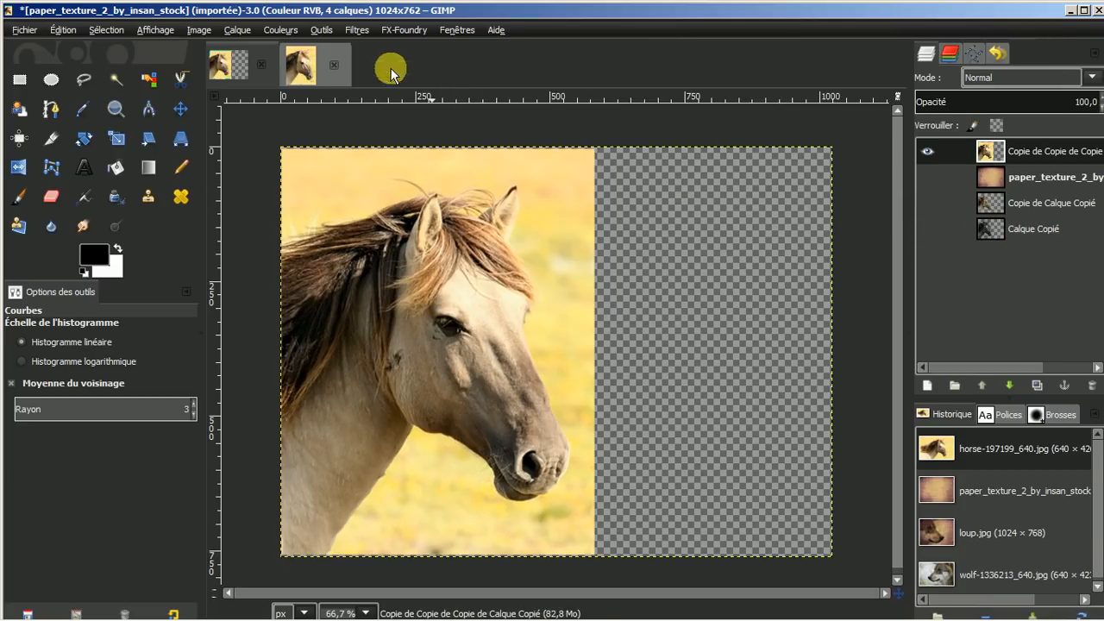
Step: Open the Couleur vers alpha filter for the colour horse layer, with an enlarged preview showing the muzzle and yellow background
{"action": "left_click", "coordinate": [235, 30]}
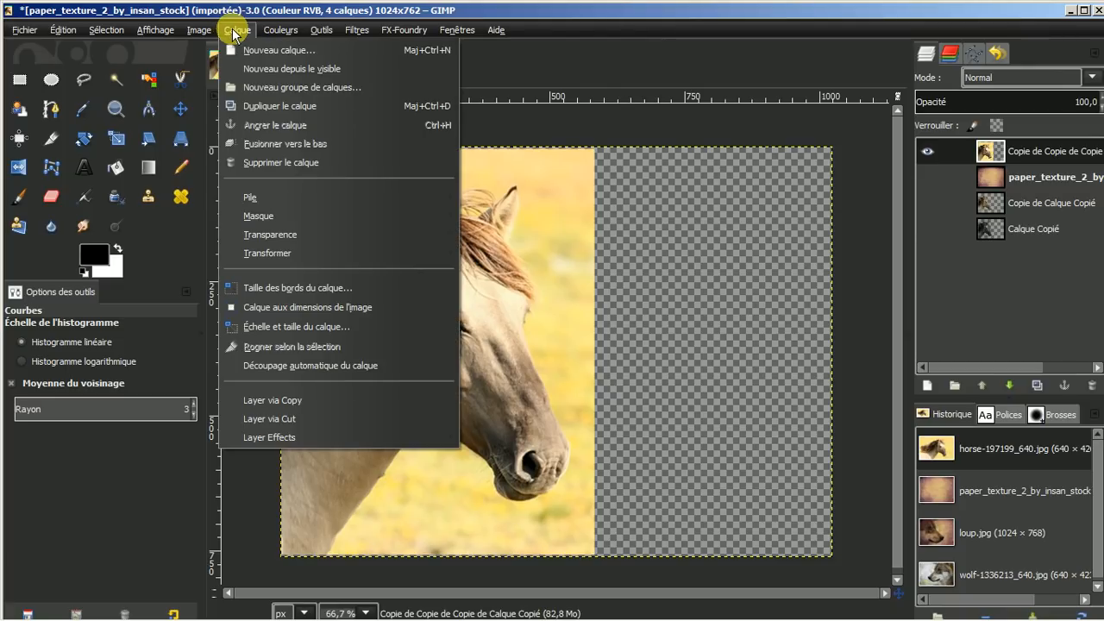
{"action": "mouse_move", "coordinate": [266, 236]}
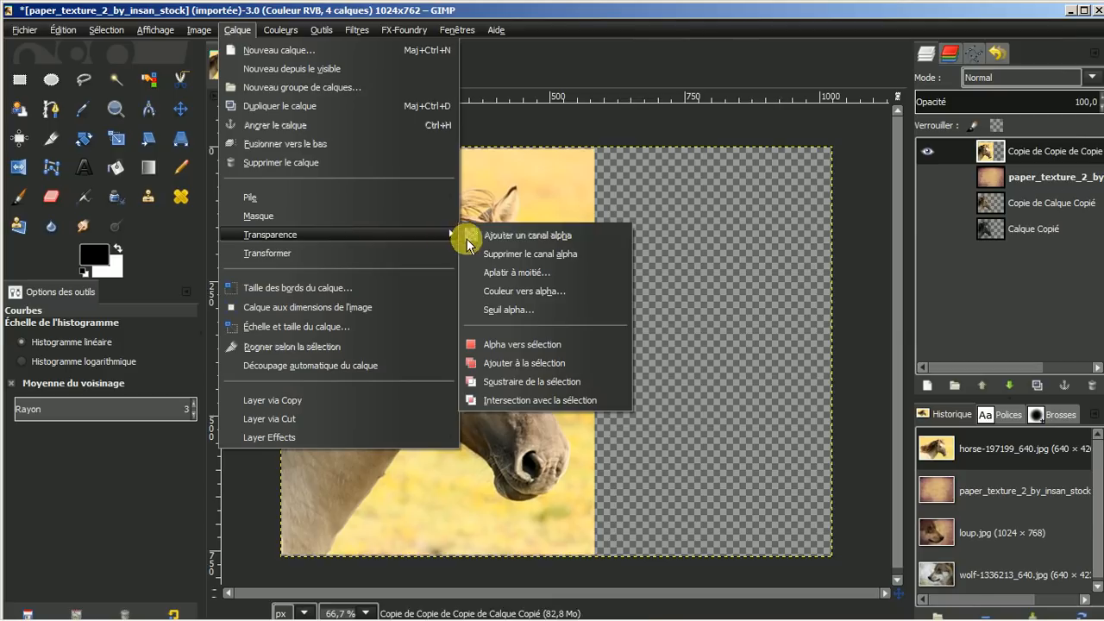
{"action": "left_click", "coordinate": [524, 292]}
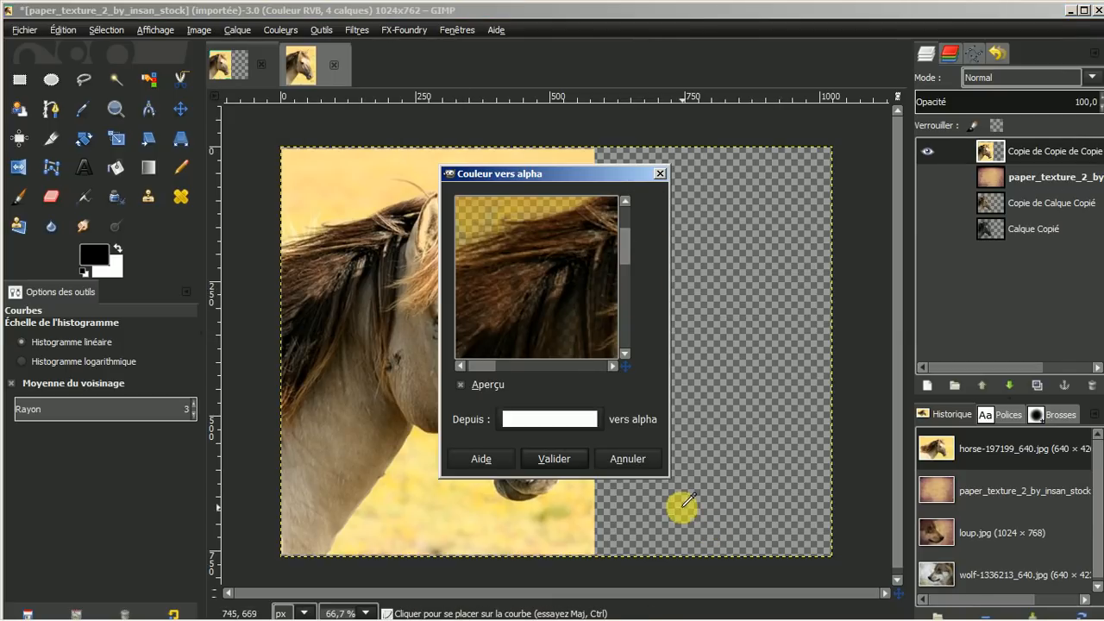
{"action": "left_click_drag", "start_coordinate": [668, 477], "coordinate": [758, 571]}
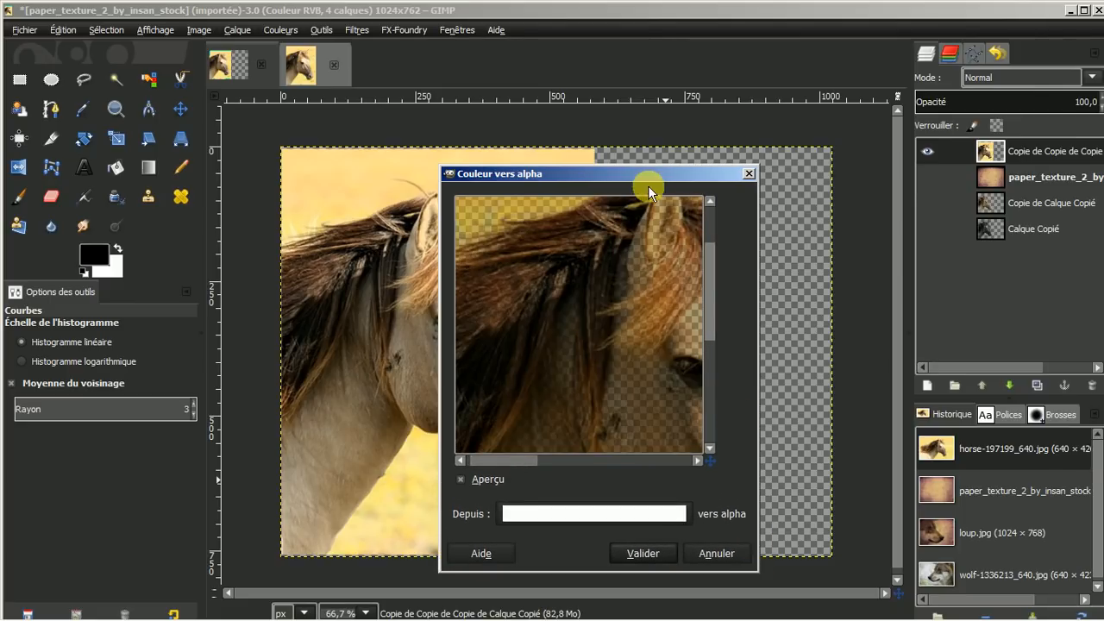
{"action": "left_click_drag", "start_coordinate": [644, 175], "coordinate": [754, 89]}
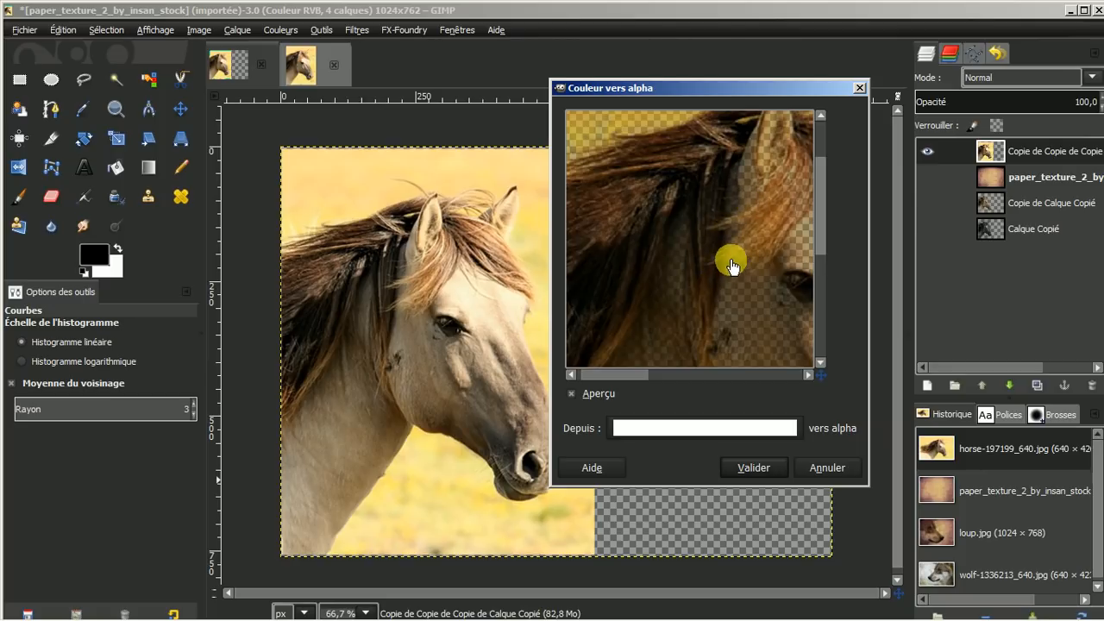
{"action": "left_click_drag", "start_coordinate": [732, 262], "coordinate": [620, 212]}
{"action": "left_click_drag", "start_coordinate": [737, 287], "coordinate": [685, 263]}
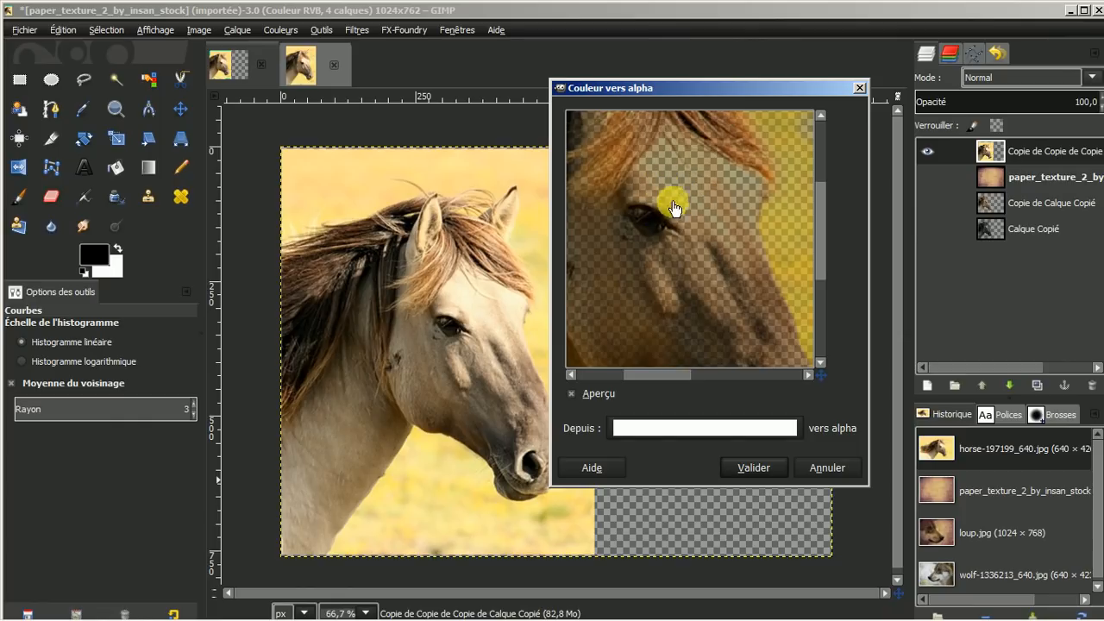
{"action": "left_click_drag", "start_coordinate": [747, 264], "coordinate": [682, 230]}
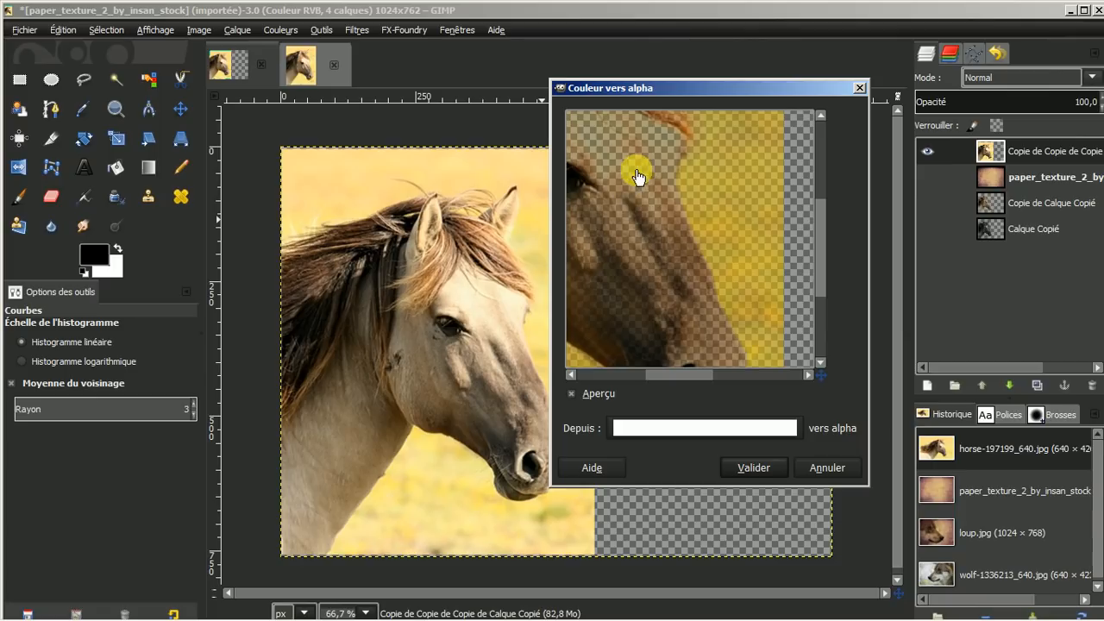
{"action": "left_click_drag", "start_coordinate": [644, 225], "coordinate": [645, 197]}
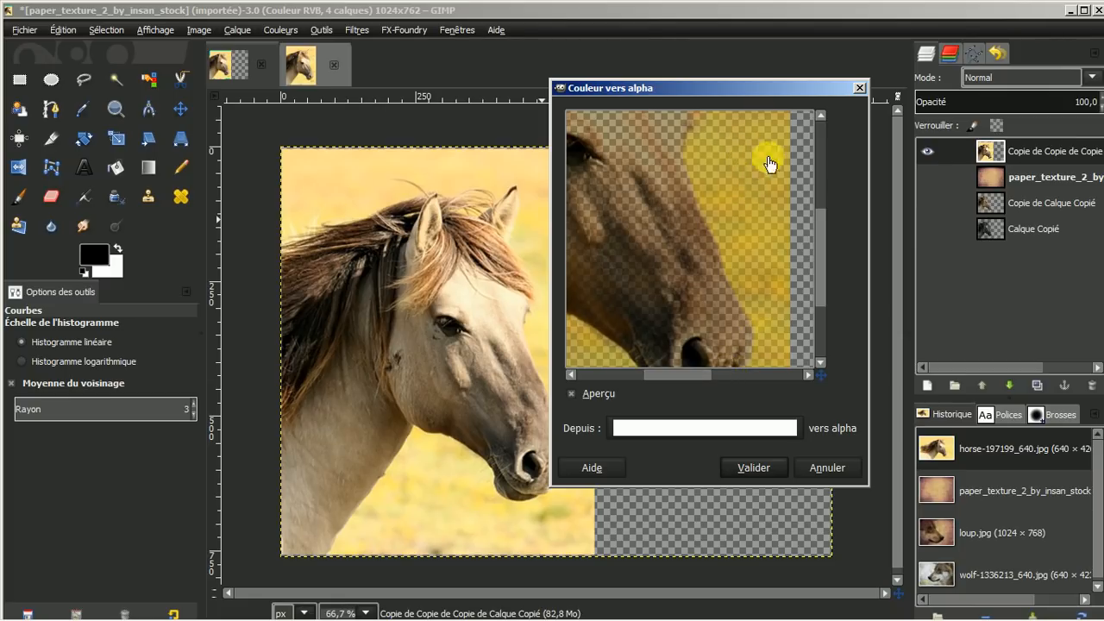
Step: Sample the yellow background in the preview, settling on ffe875 as the colour to remove, and apply Couleur vers alpha to the horse layer
{"action": "left_click", "coordinate": [727, 428]}
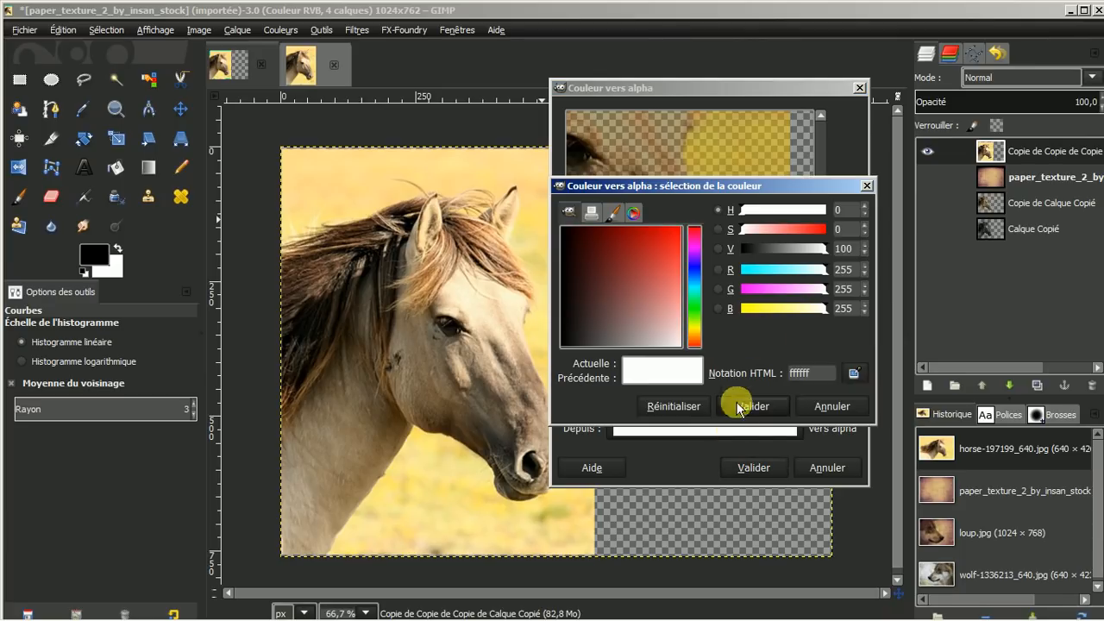
{"action": "left_click_drag", "start_coordinate": [765, 186], "coordinate": [412, 164]}
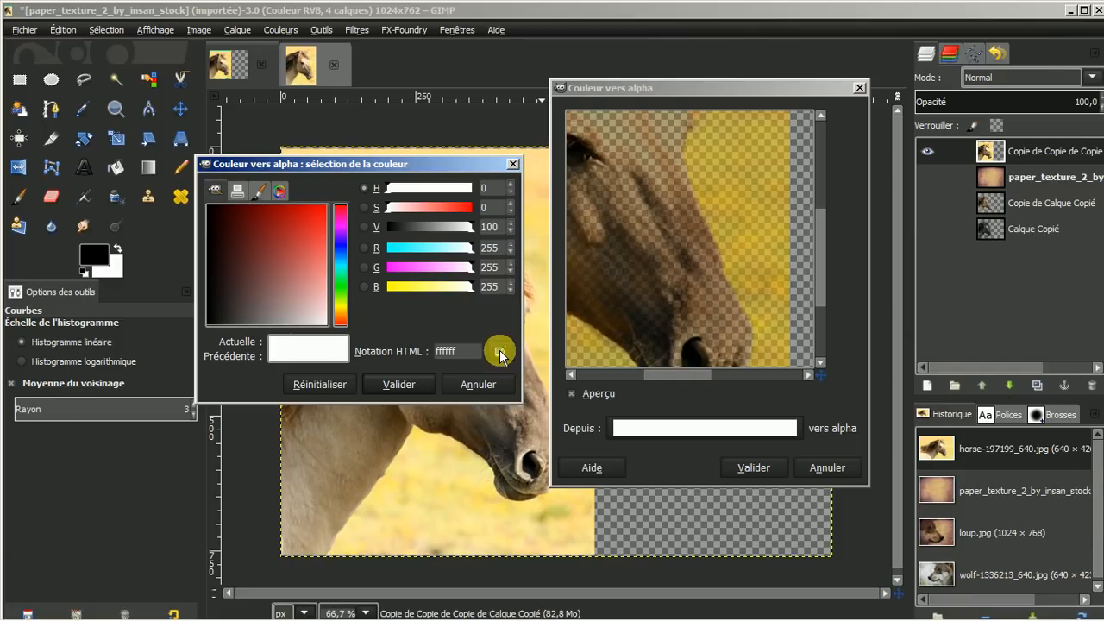
{"action": "left_click", "coordinate": [498, 353]}
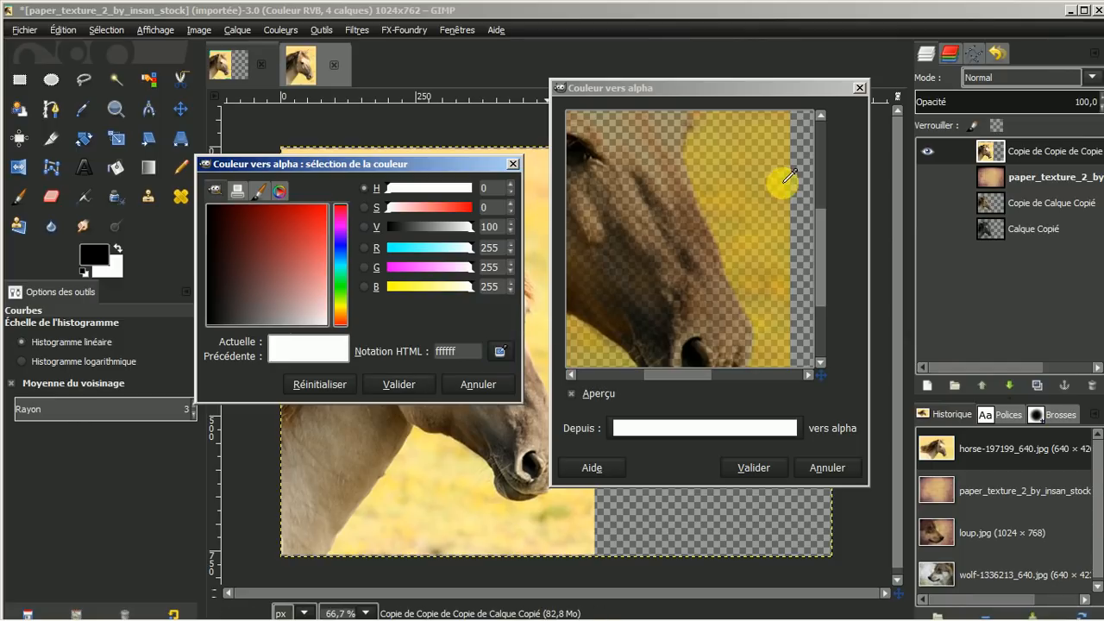
{"action": "left_click", "coordinate": [765, 158]}
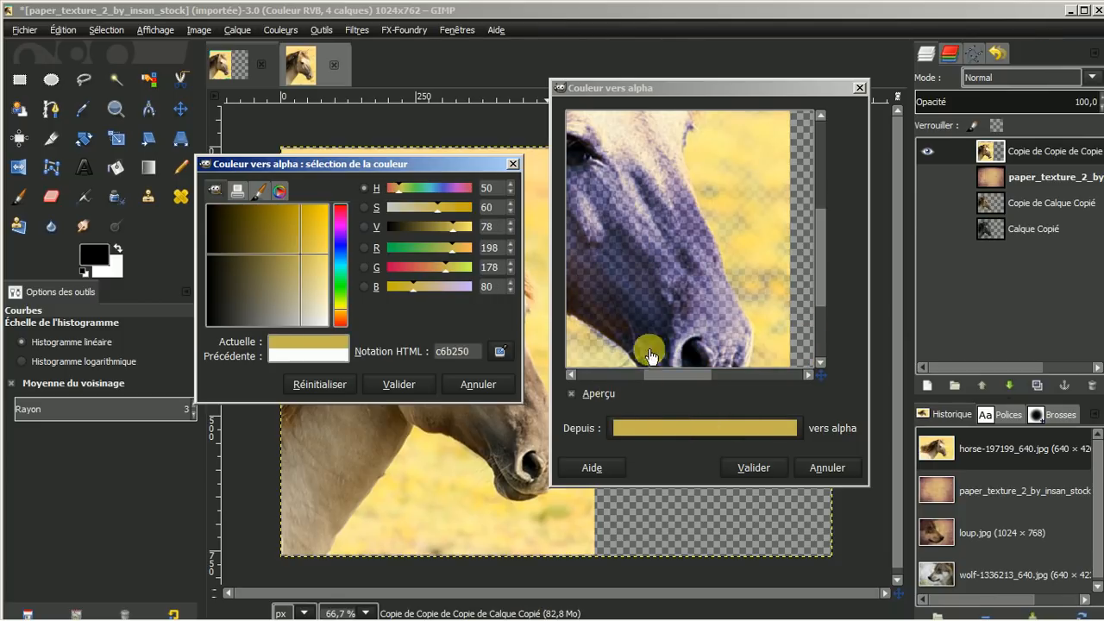
{"action": "left_click", "coordinate": [500, 351]}
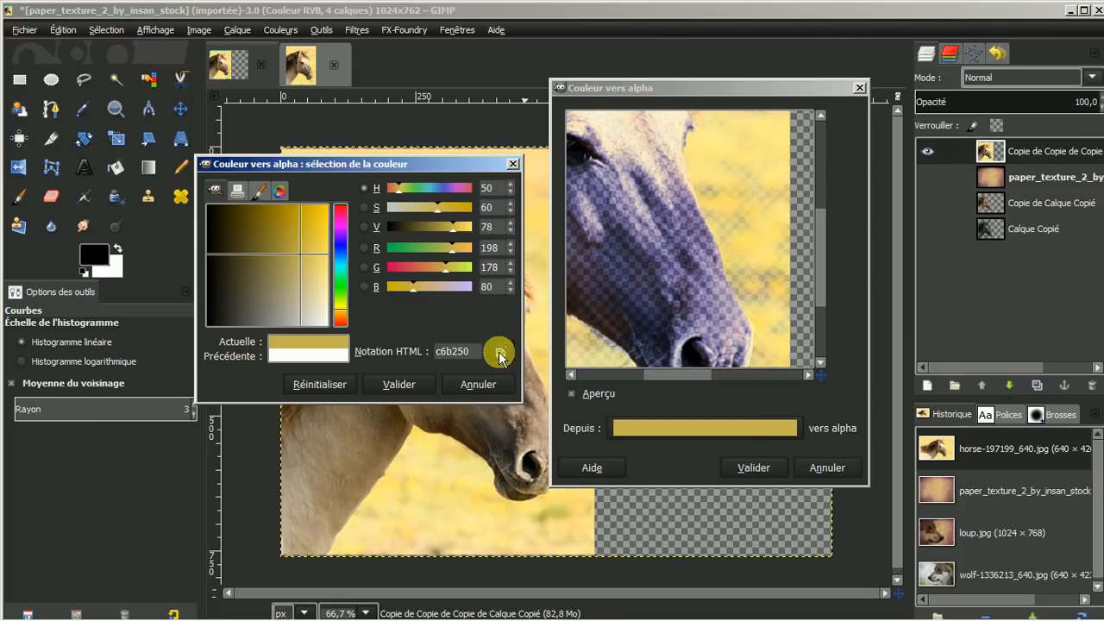
{"action": "left_click", "coordinate": [767, 235]}
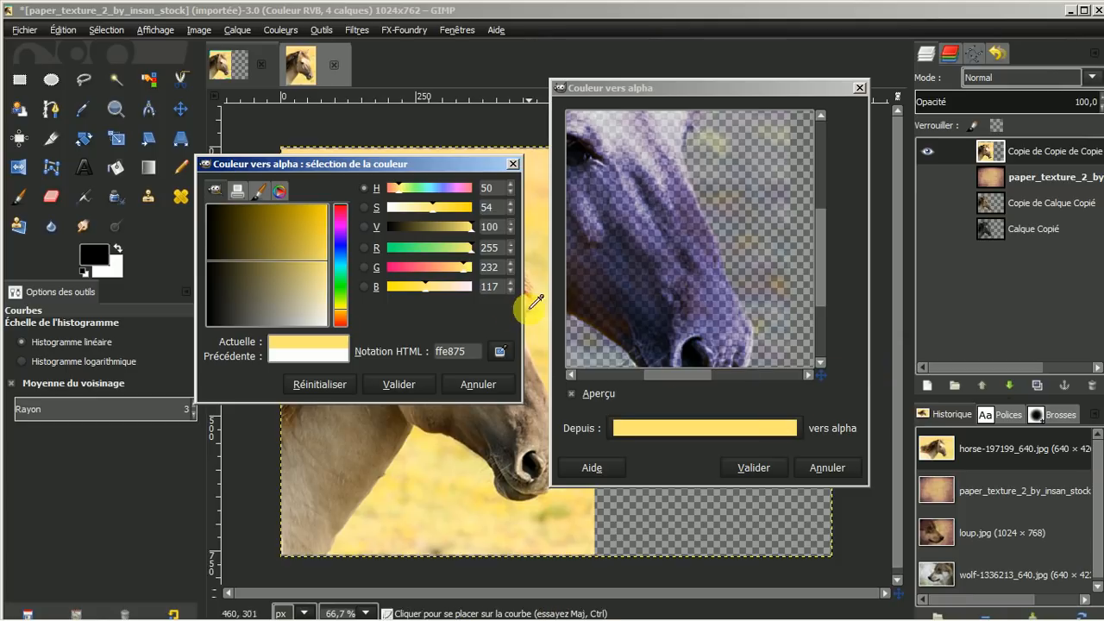
{"action": "left_click", "coordinate": [402, 384]}
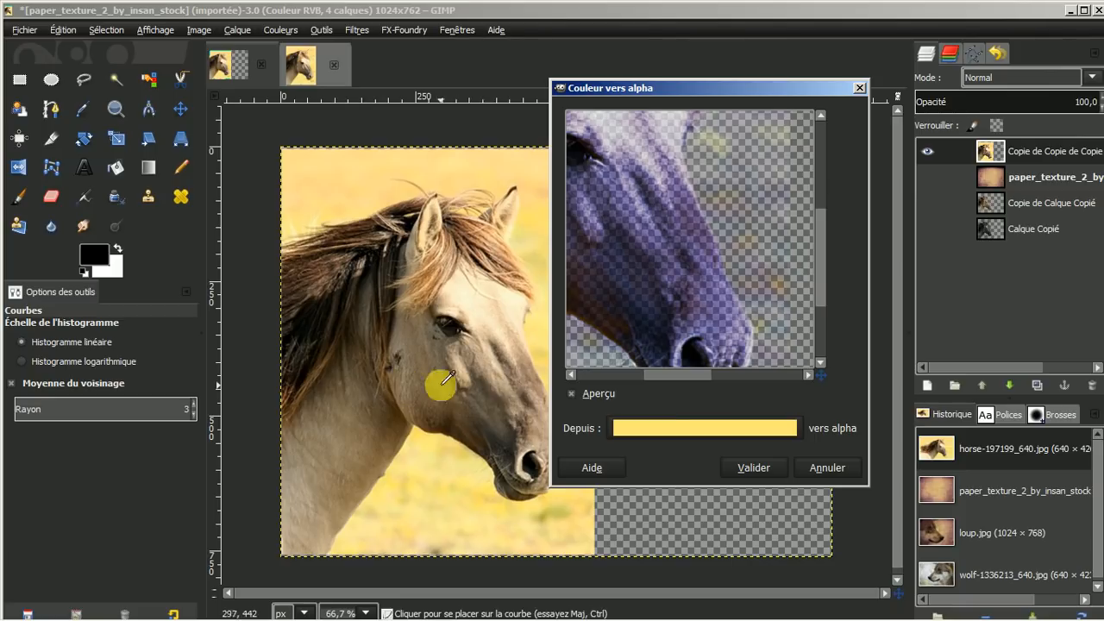
{"action": "left_click", "coordinate": [762, 465]}
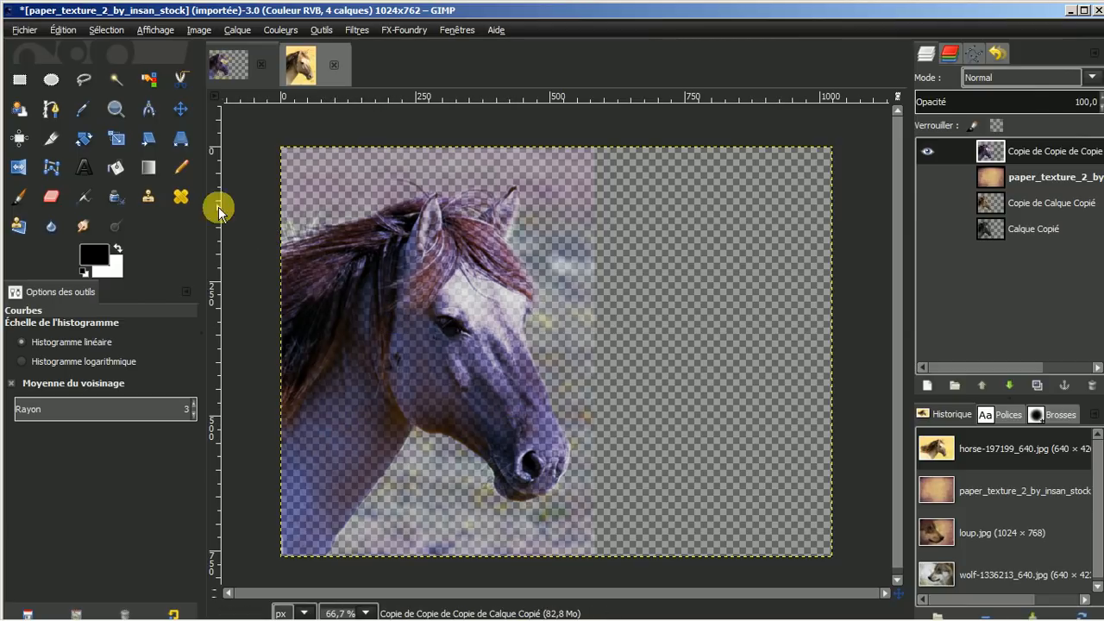
Step: Erase the leftover background around the horse's head with the eraser at 50,5 opacity and show the paper texture layer beneath
{"action": "left_click", "coordinate": [52, 198]}
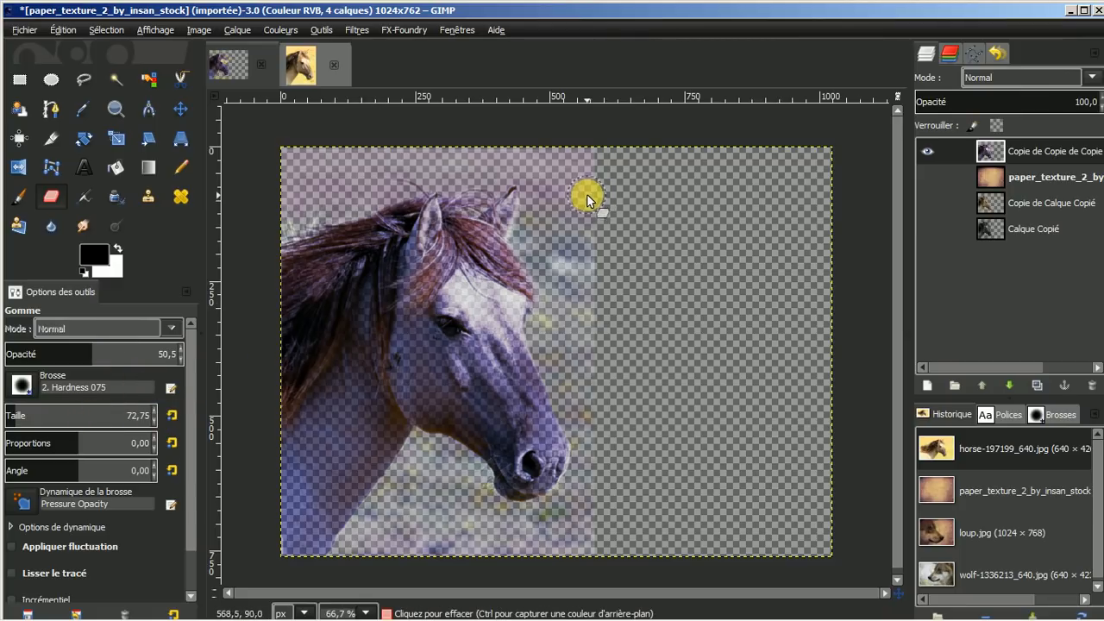
{"action": "left_click_drag", "start_coordinate": [589, 198], "coordinate": [591, 161]}
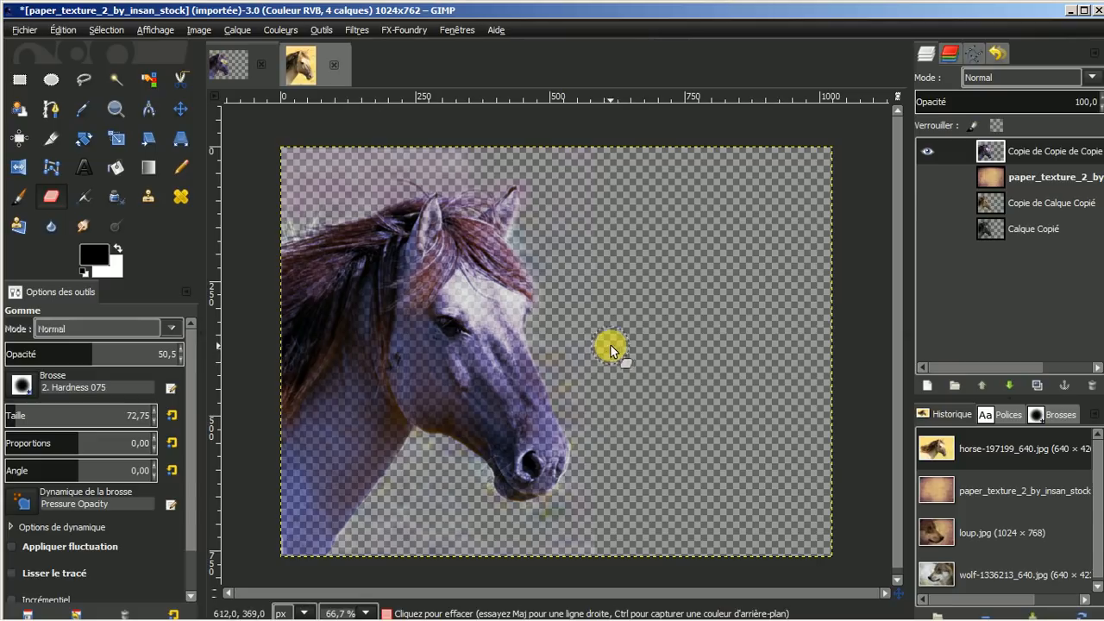
{"action": "left_click", "coordinate": [928, 177]}
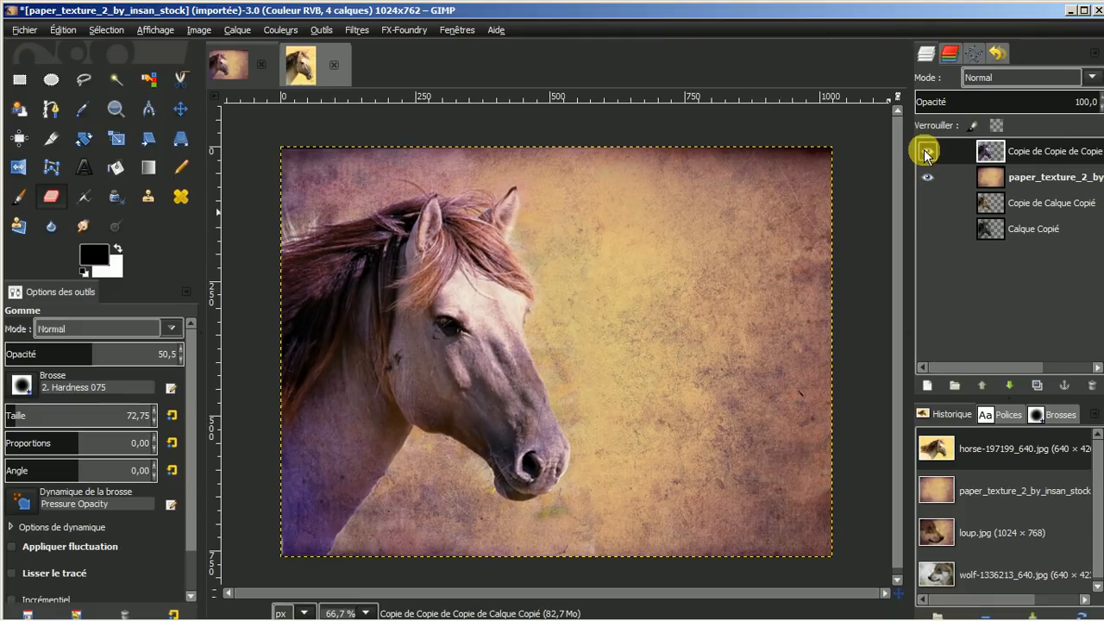
{"action": "left_click", "coordinate": [926, 152], "text": "shift"}
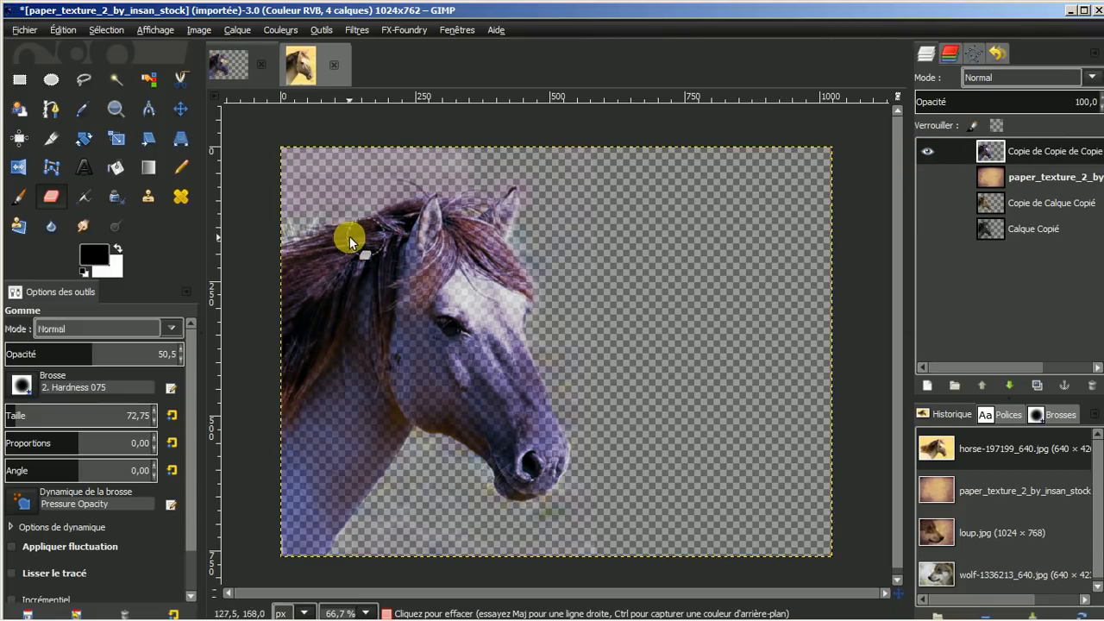
{"action": "left_click", "coordinate": [928, 177]}
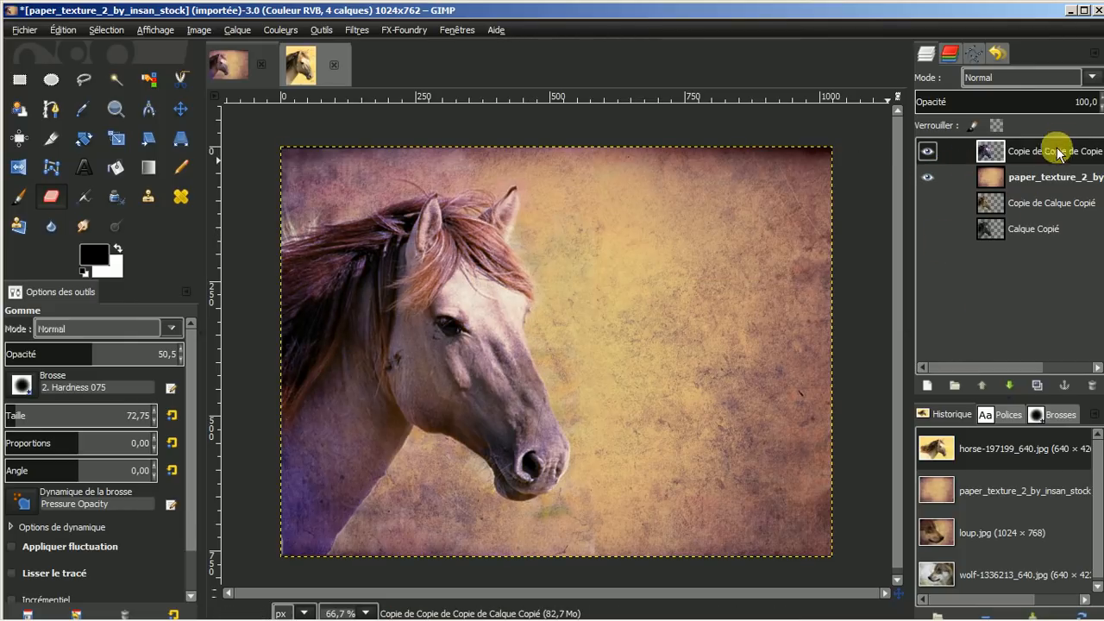
Step: Try the Multiplier, Fusion de grain and Valeur blend modes on the horse layer, and return it to Normal
{"action": "left_click", "coordinate": [1092, 78]}
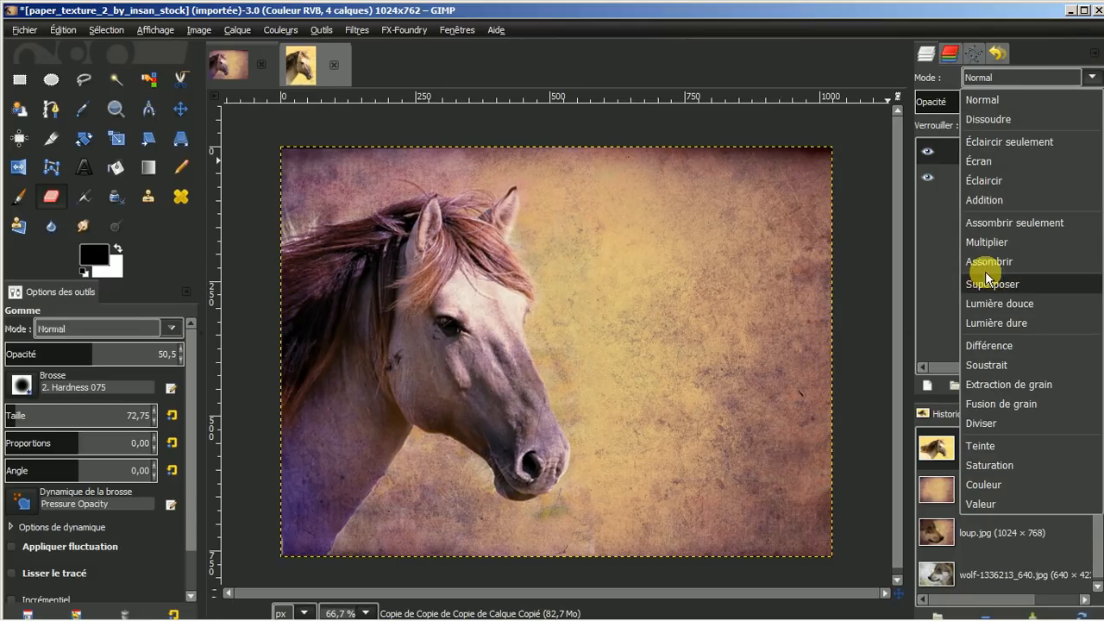
{"action": "left_click", "coordinate": [987, 242]}
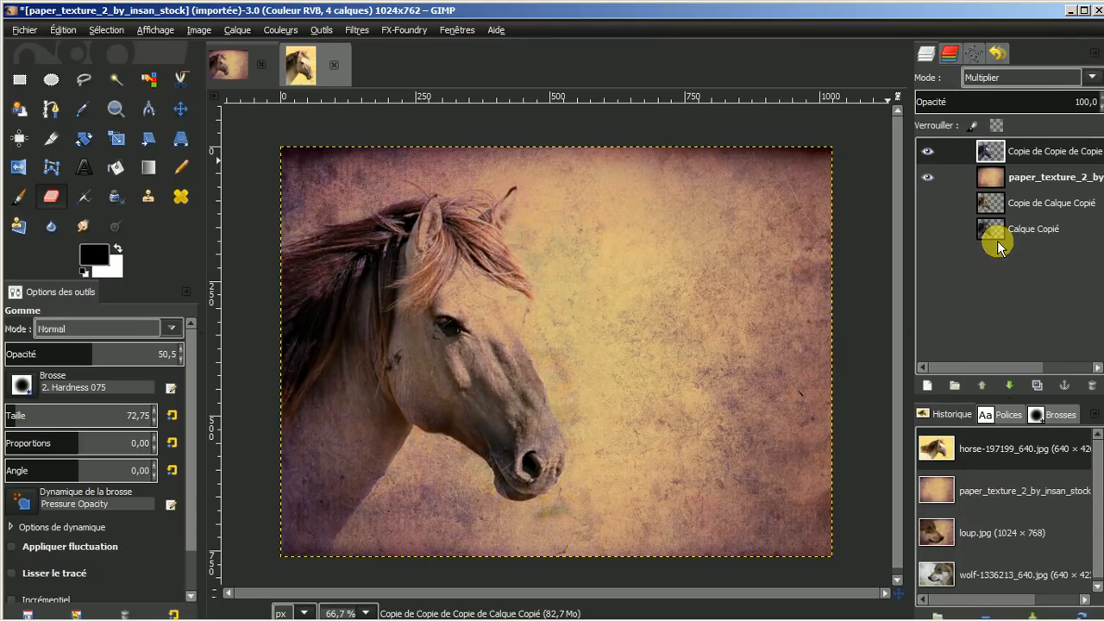
{"action": "left_click", "coordinate": [1091, 77]}
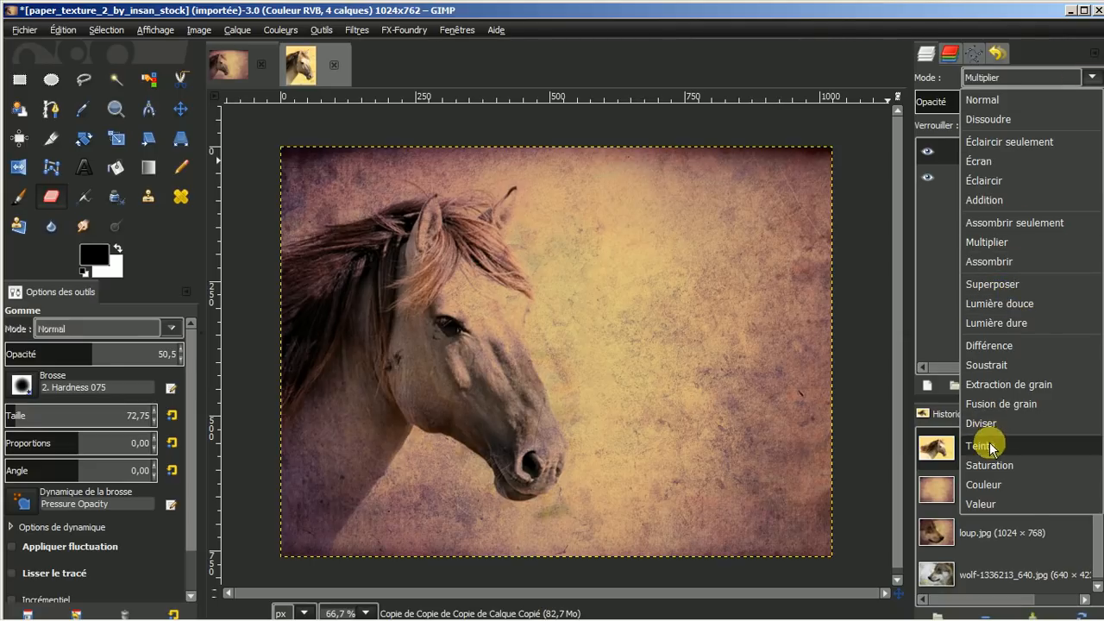
{"action": "left_click", "coordinate": [1014, 404]}
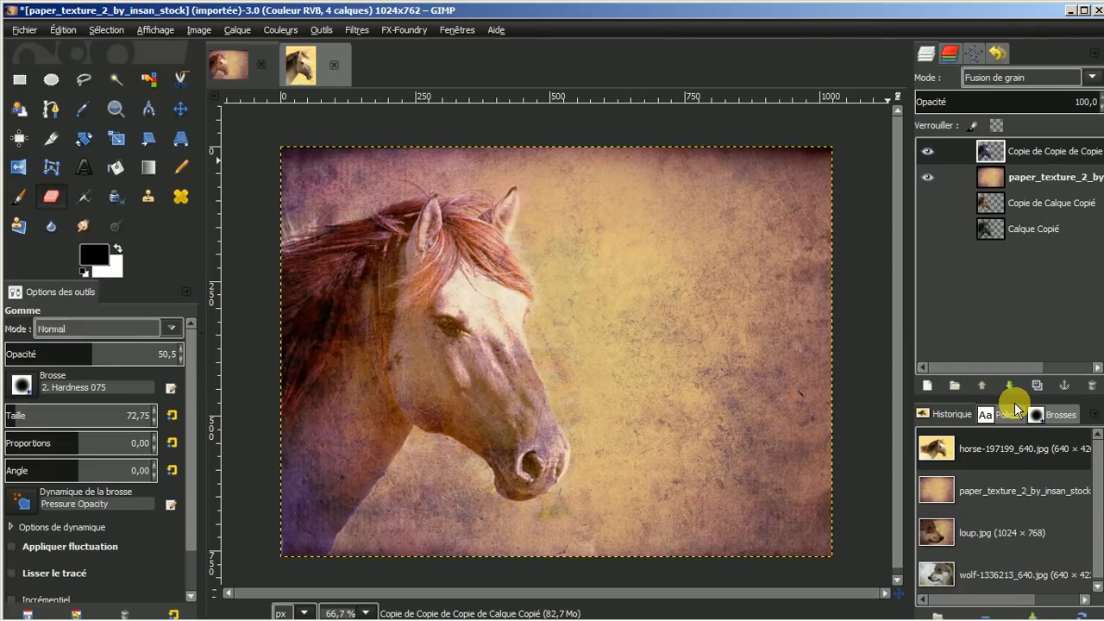
{"action": "left_click", "coordinate": [1091, 78]}
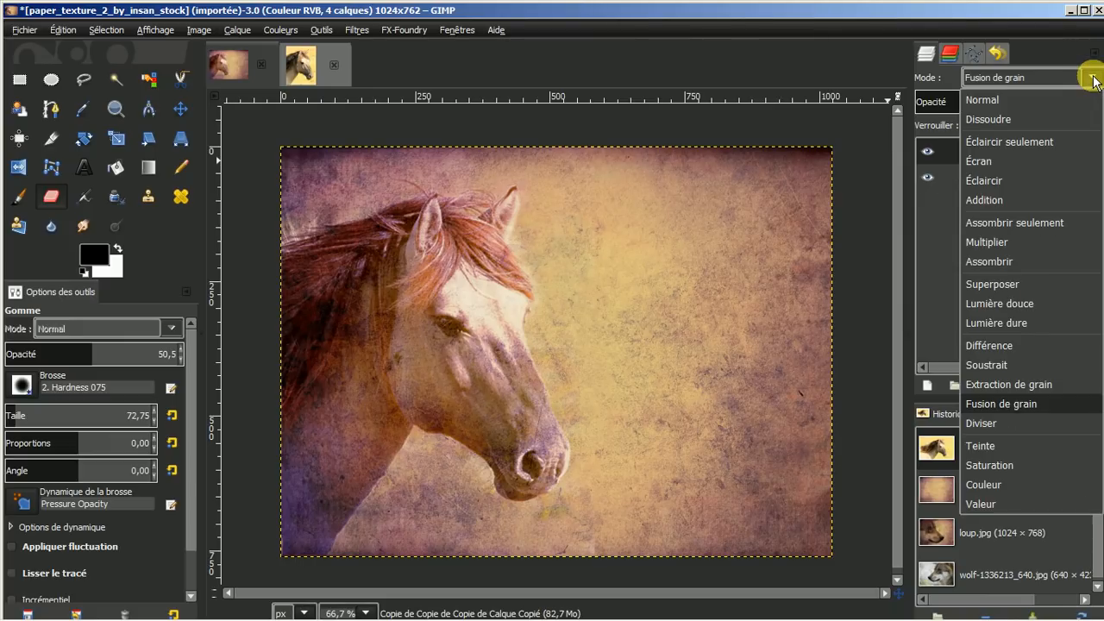
{"action": "left_click", "coordinate": [979, 506]}
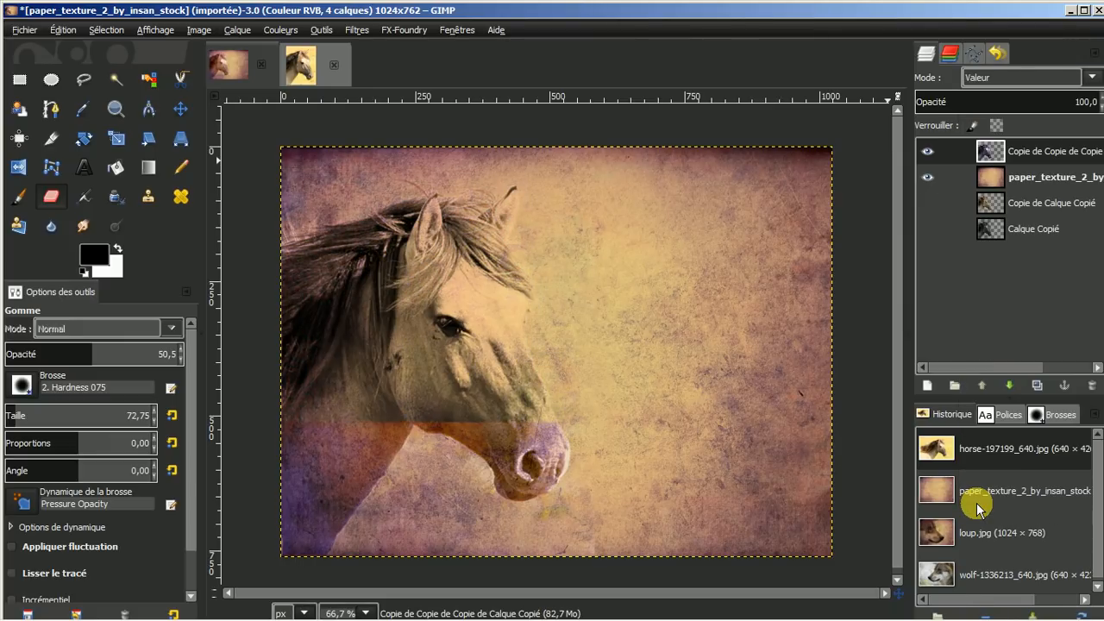
{"action": "left_click", "coordinate": [1093, 78]}
{"action": "left_click", "coordinate": [1020, 99]}
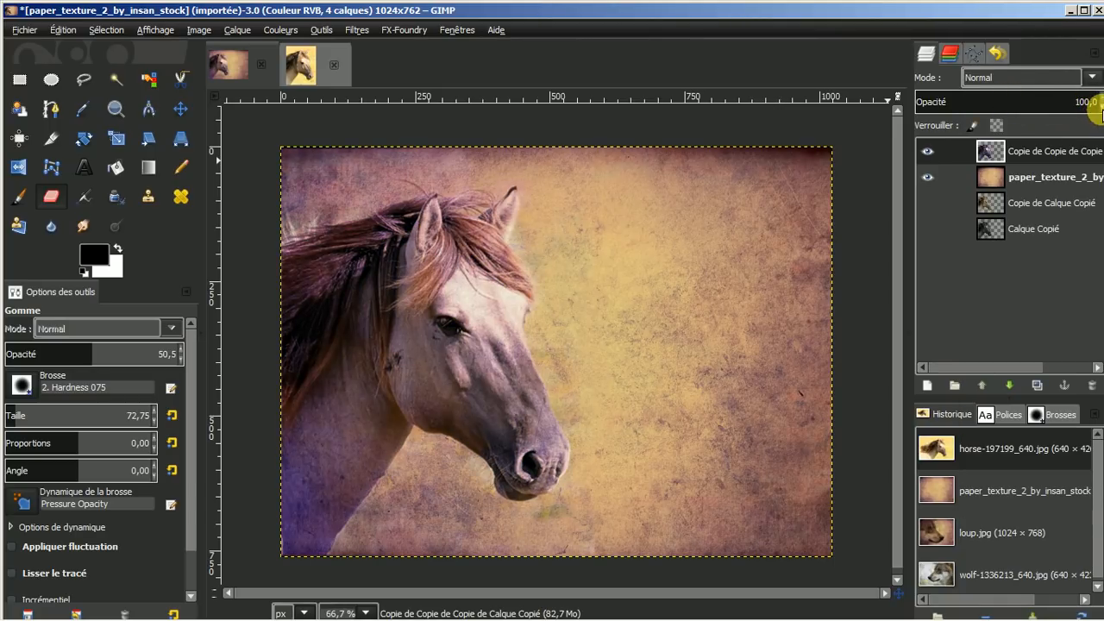
Step: Reduce the horse layer's opacity to about 78,9 so the paper texture blends through
{"action": "scroll", "coordinate": [1096, 112], "scroll_direction": "down", "scroll_amount": 20}
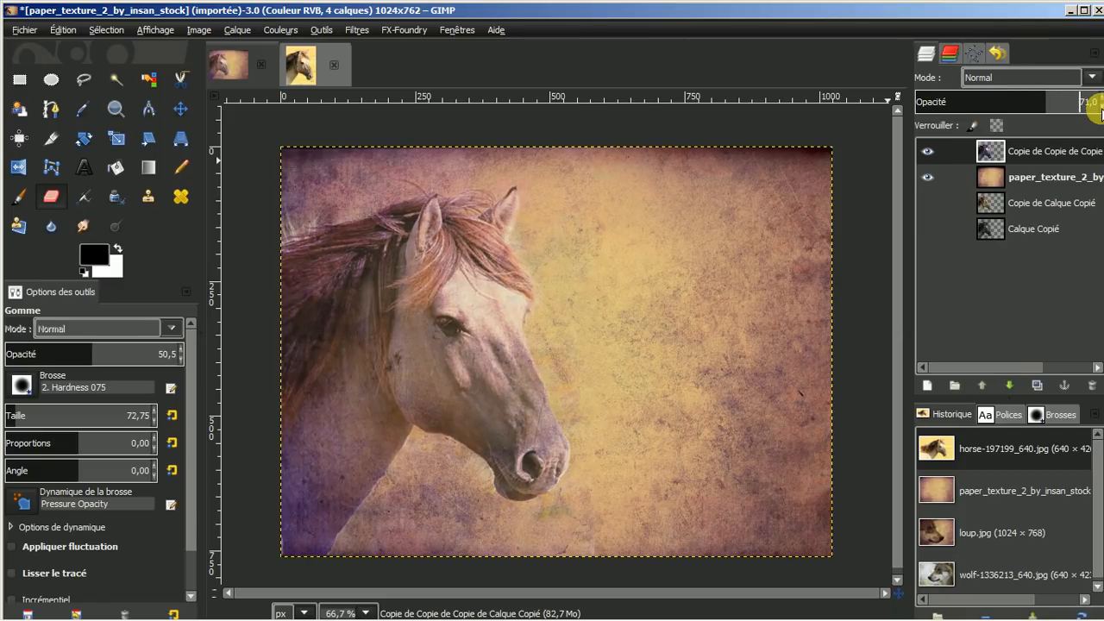
{"action": "left_click", "coordinate": [1059, 95]}
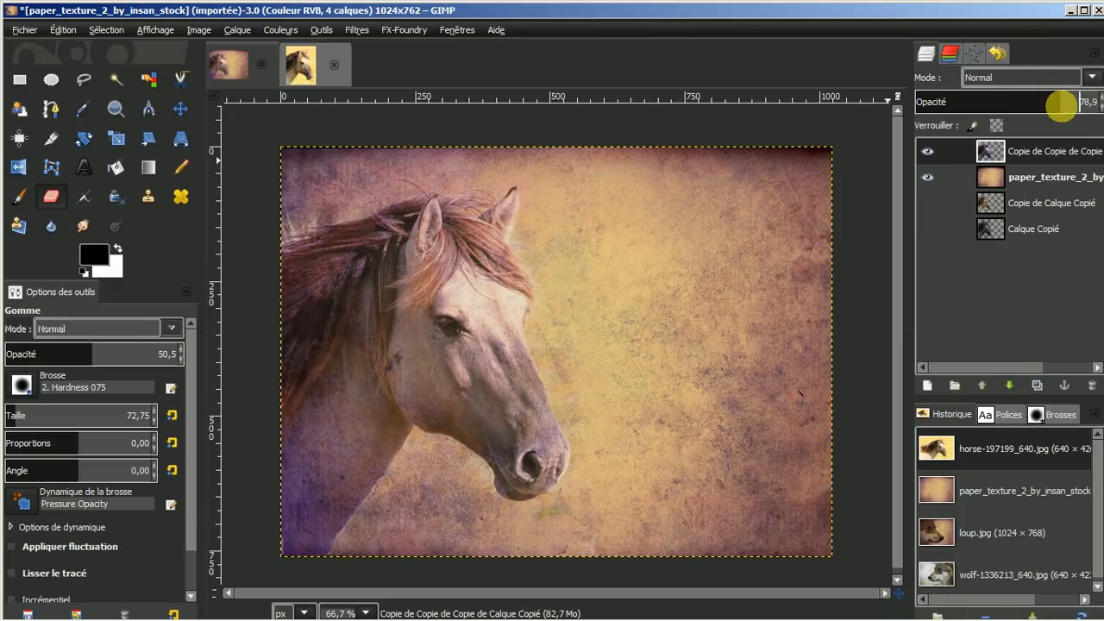
Step: Open the recently used wolf photo wolf-1336213_640.jpg and the textured wolf composite loup.jpg for viewing
{"action": "double_click", "coordinate": [964, 575]}
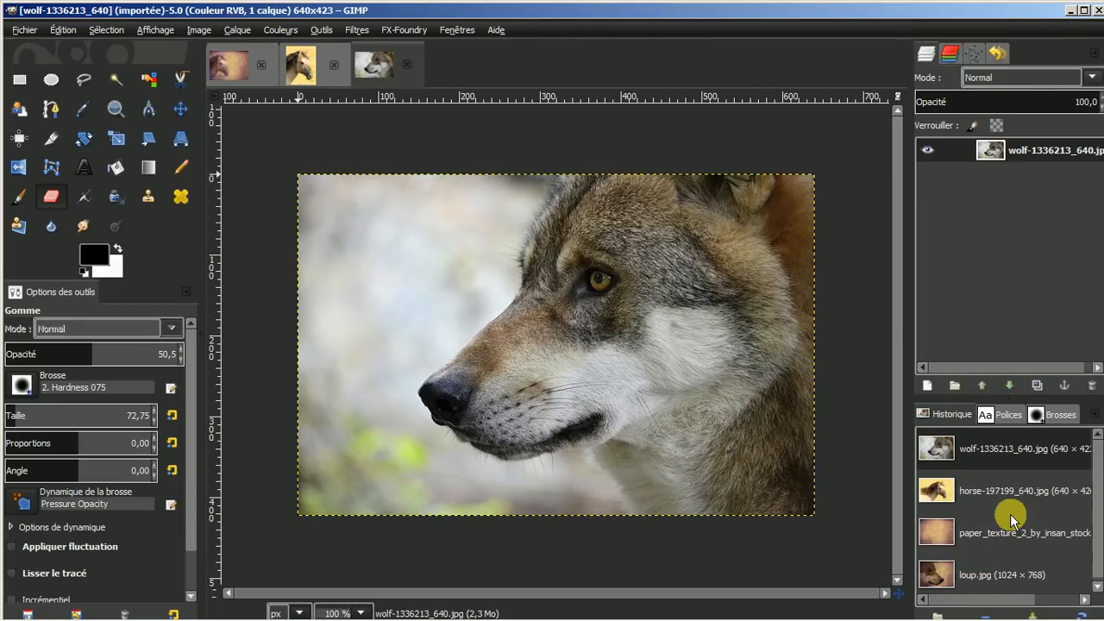
{"action": "double_click", "coordinate": [989, 563]}
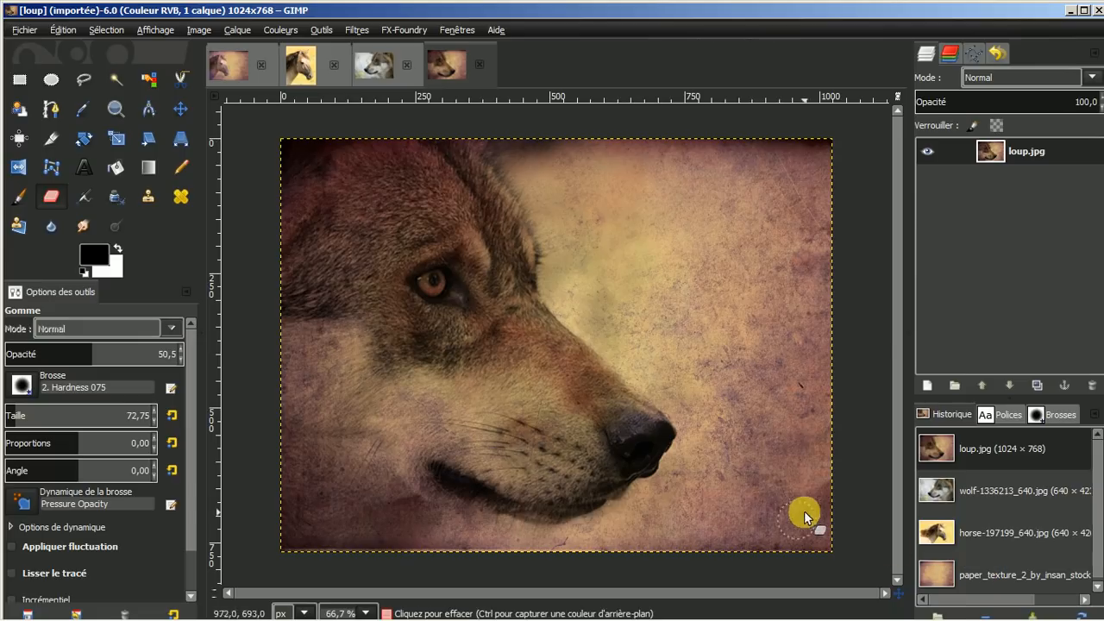
{"action": "mouse_move", "coordinate": [247, 617]}
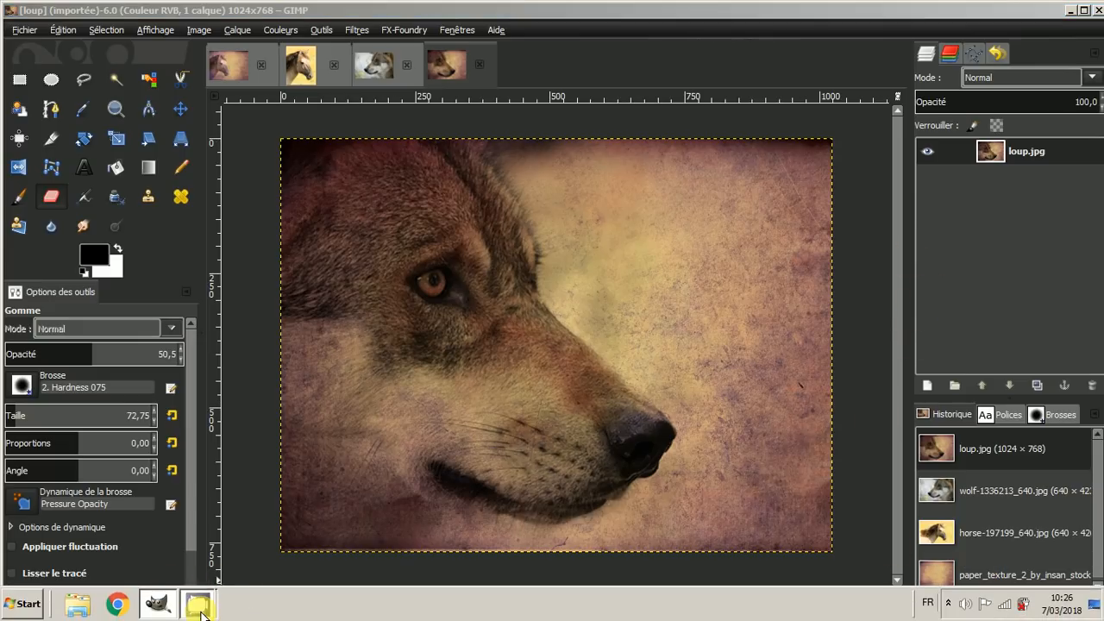